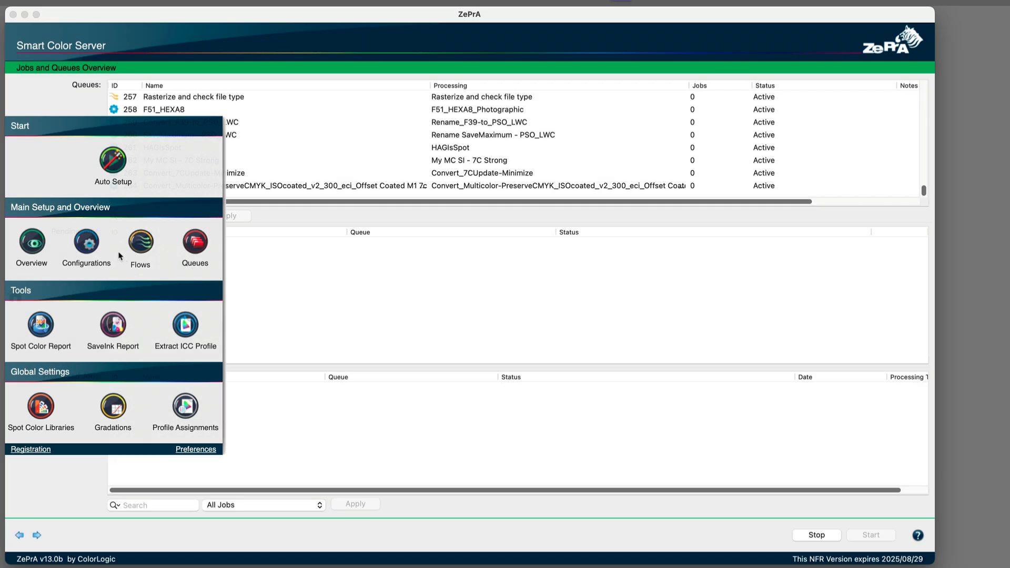
Look through the list of existing configurations and return to the jobs and queues overview.
click(87, 242)
click(602, 100)
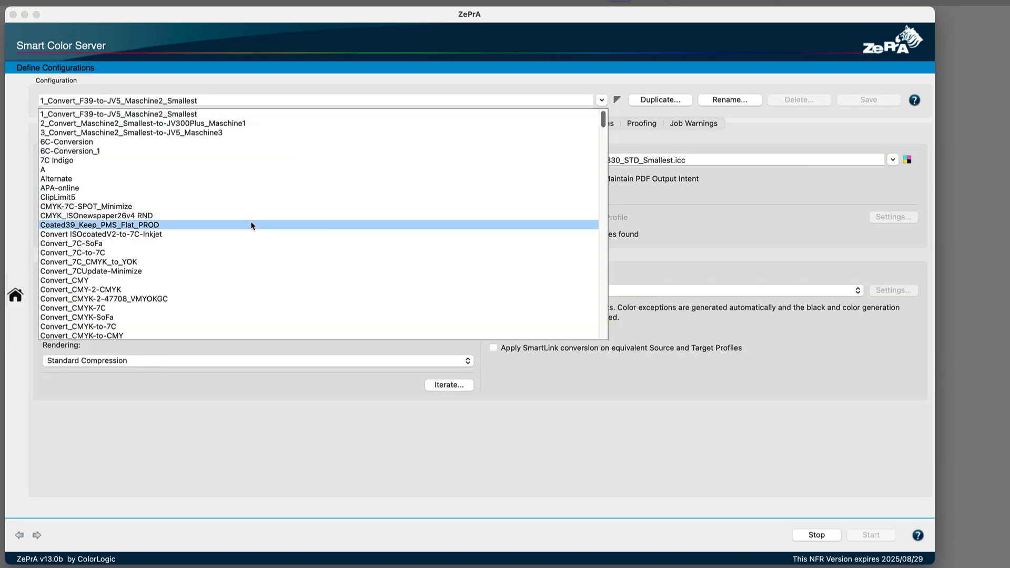
scroll(258, 243, down, 5)
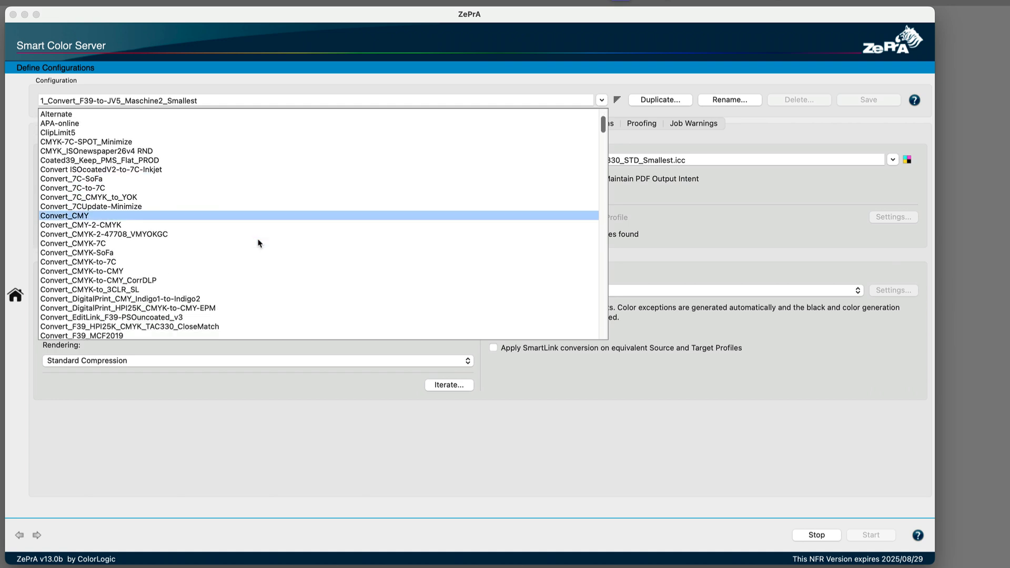
scroll(253, 256, down, 8)
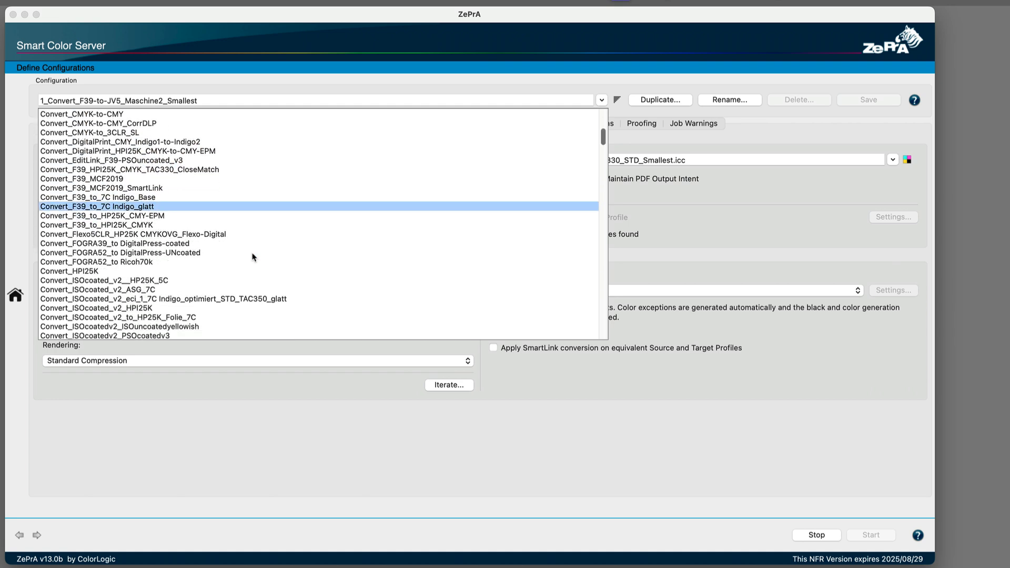
scroll(252, 256, down, 3)
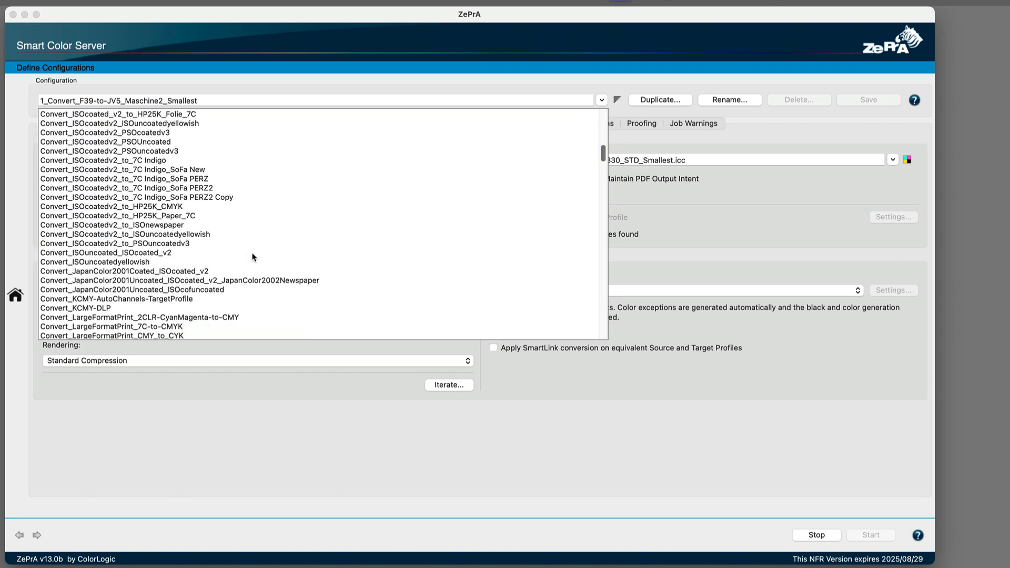
click(15, 295)
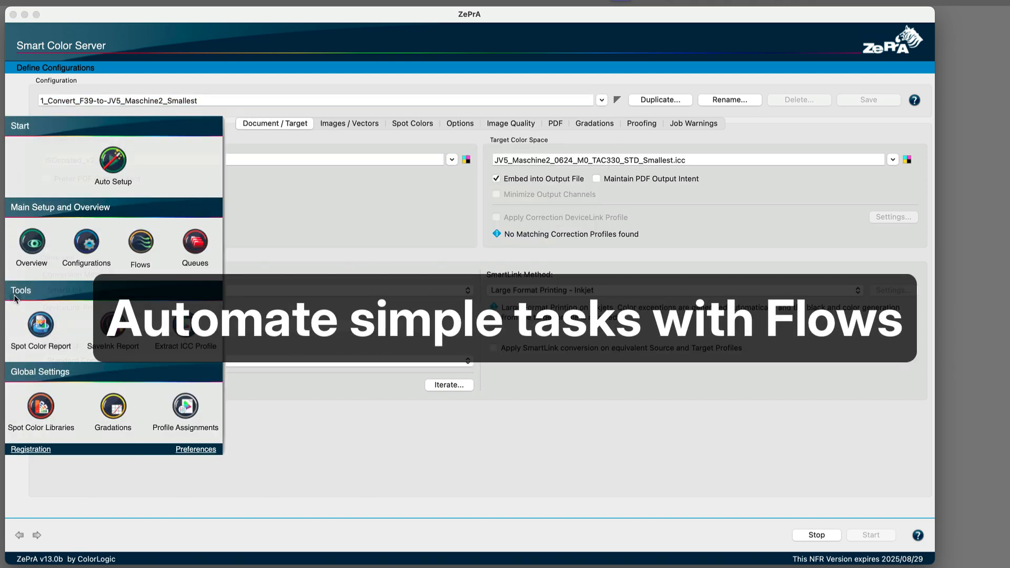
click(27, 242)
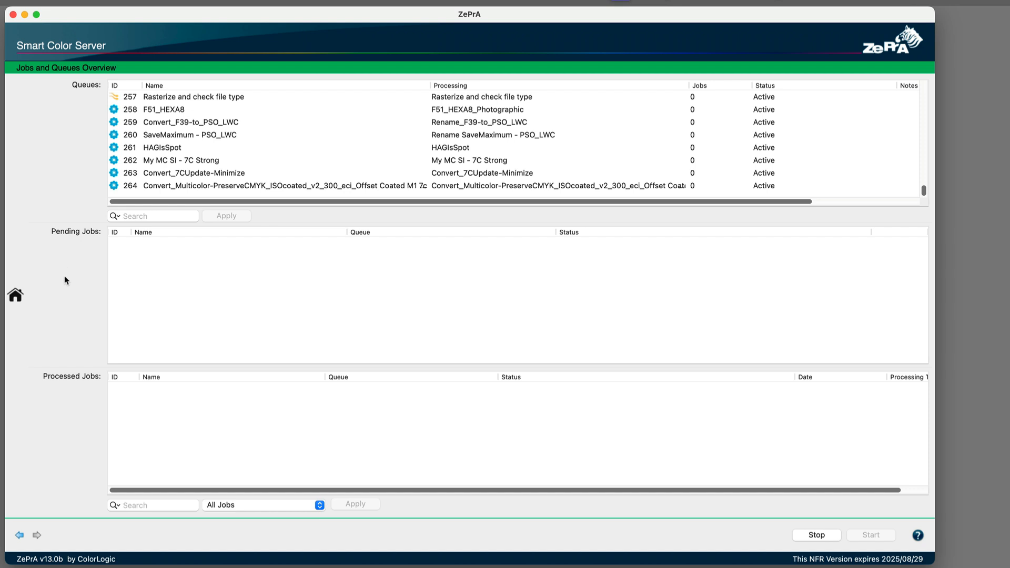
Start an automatic setup in the "Link two configurations" mode and proceed to choosing the configurations.
click(15, 296)
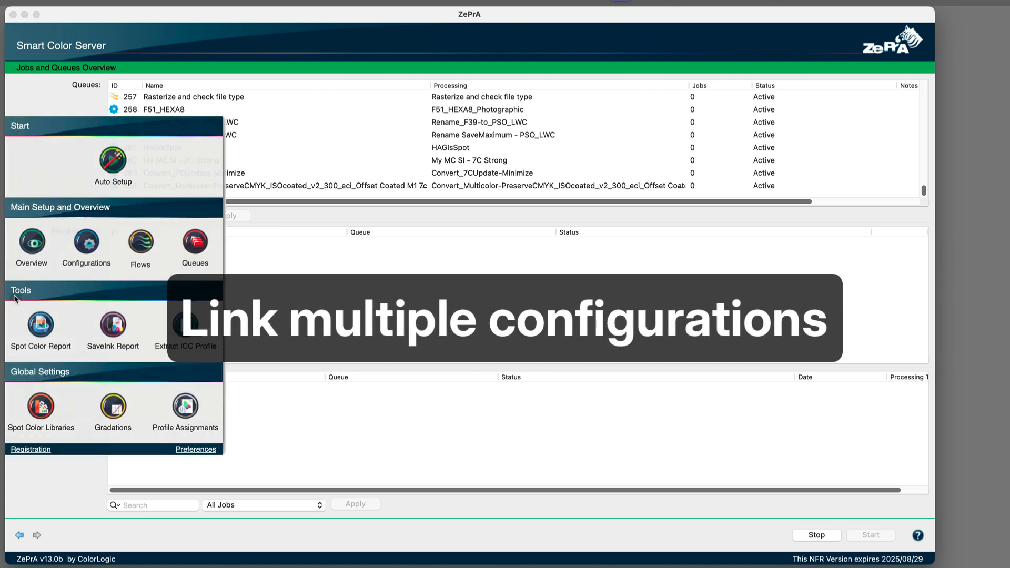
click(113, 163)
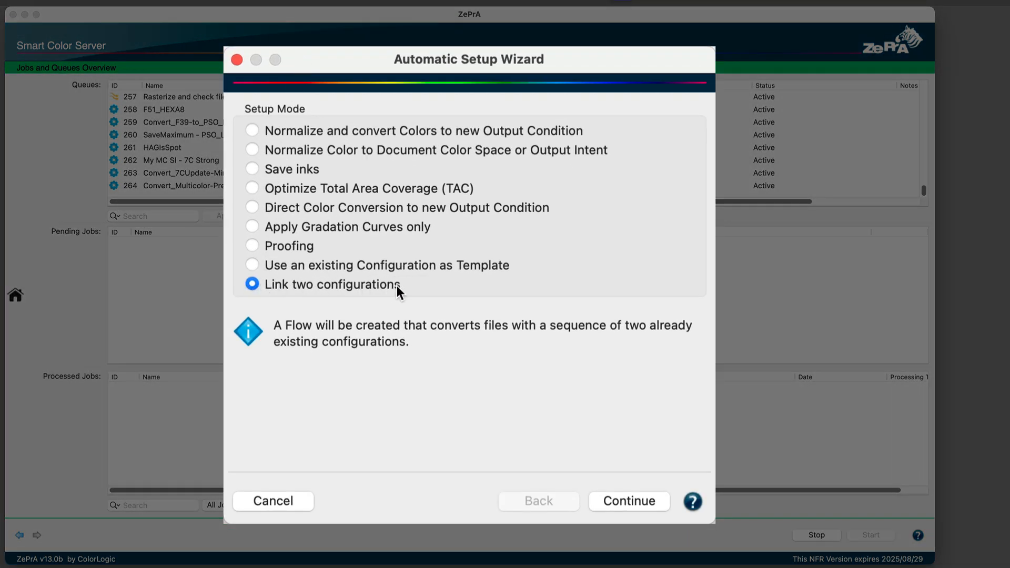
click(622, 494)
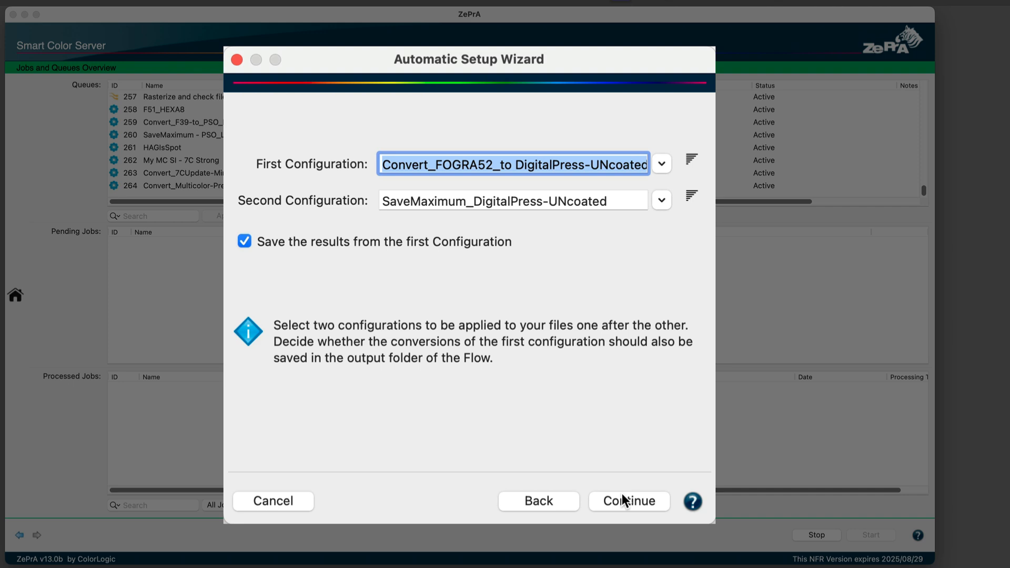
Choose Convert_FOGRA52_to DigitalPress-UNcoated as first and SaveMaximum_DigitalPress-UNcoated as second configuration, with saving of the first configuration's results enabled.
click(661, 165)
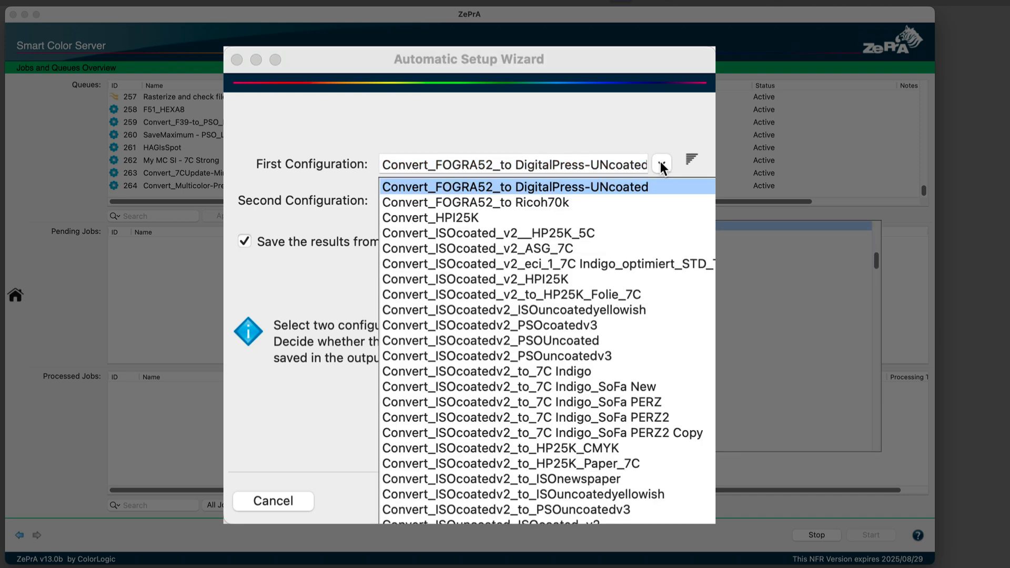
click(647, 189)
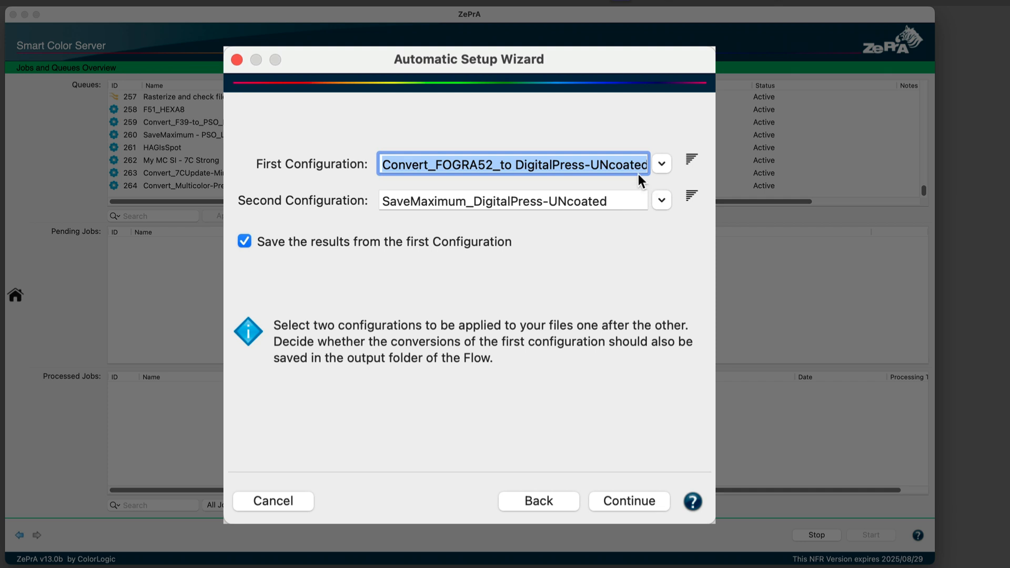
click(661, 201)
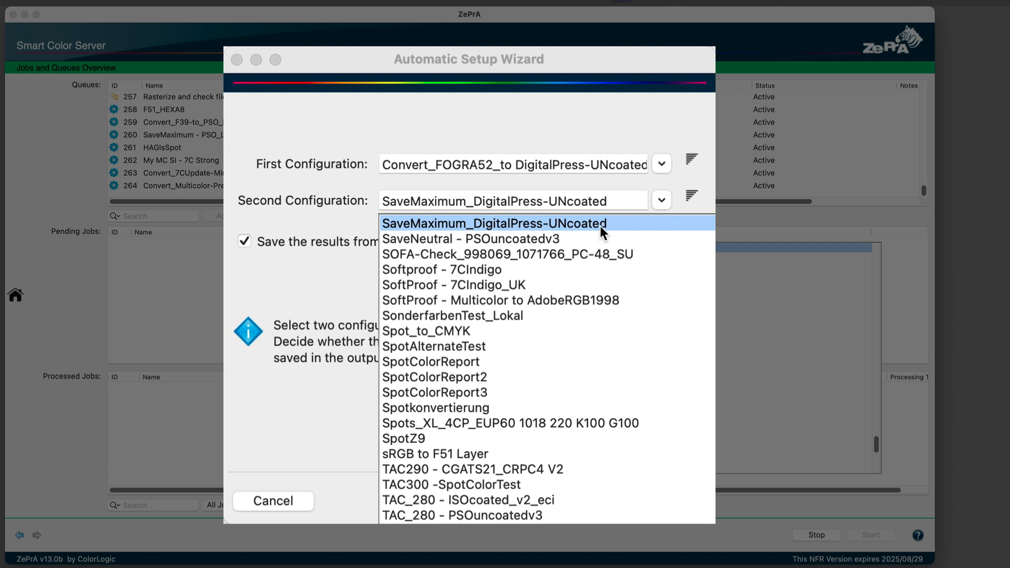
click(577, 227)
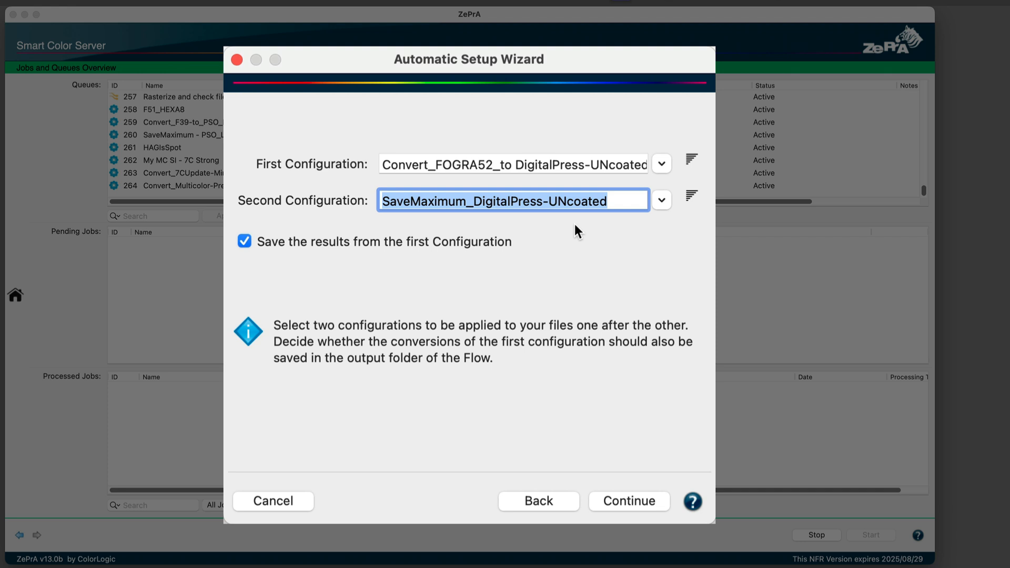
click(257, 243)
Name the queue "Link Convert + SaveInk" and finish the setup with queue creation and a PDF job report.
click(641, 495)
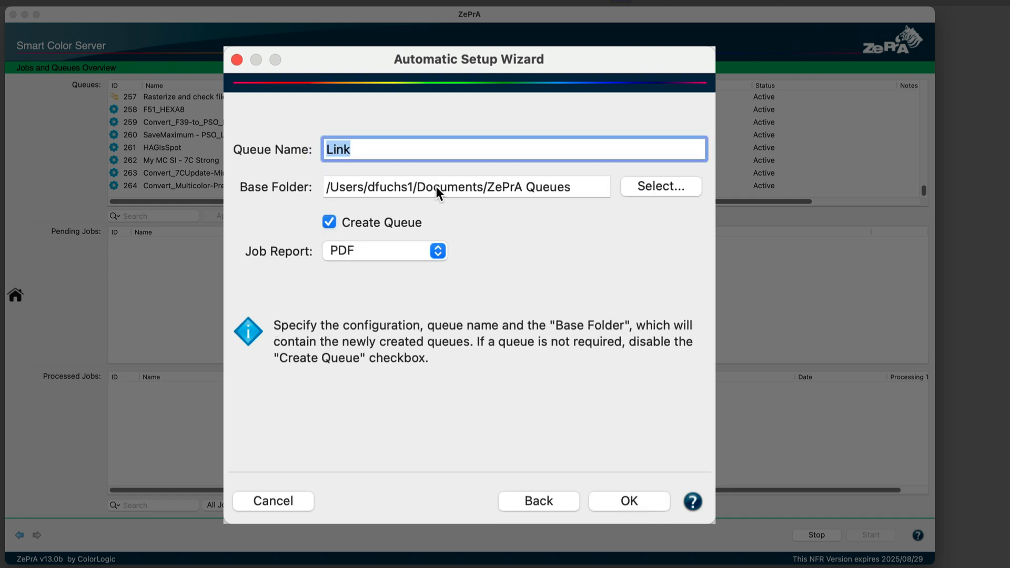
text(Link Convert + SaveInk)
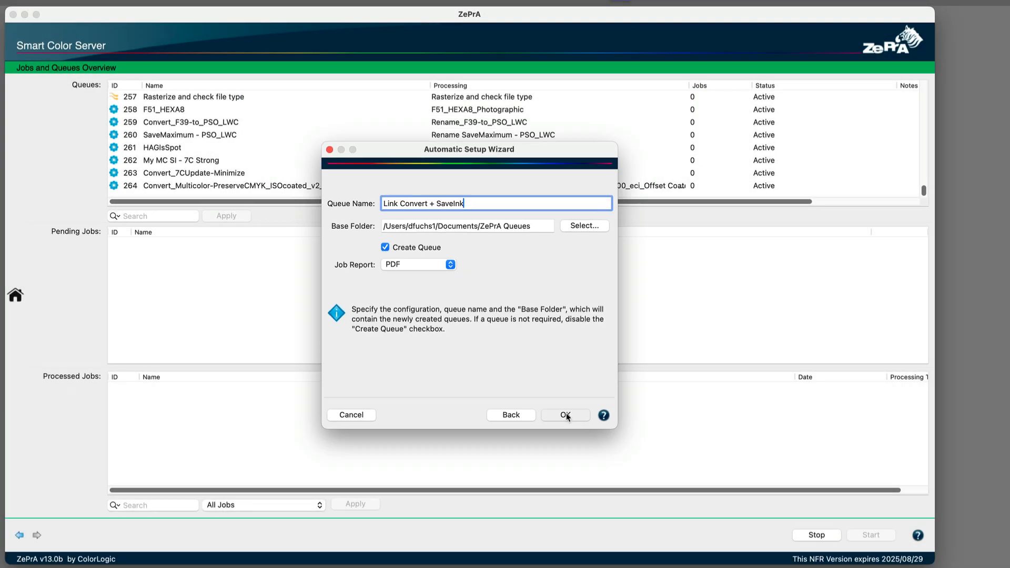
click(566, 417)
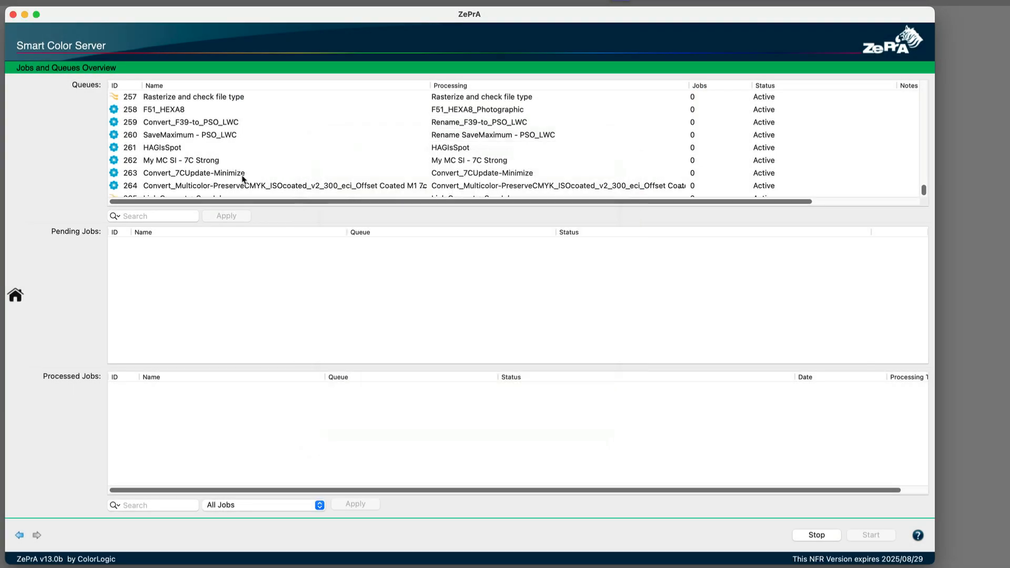
Find the Link Convert + SaveInk queue in the queue list and open its folder.
scroll(227, 175, down, 1)
click(111, 187)
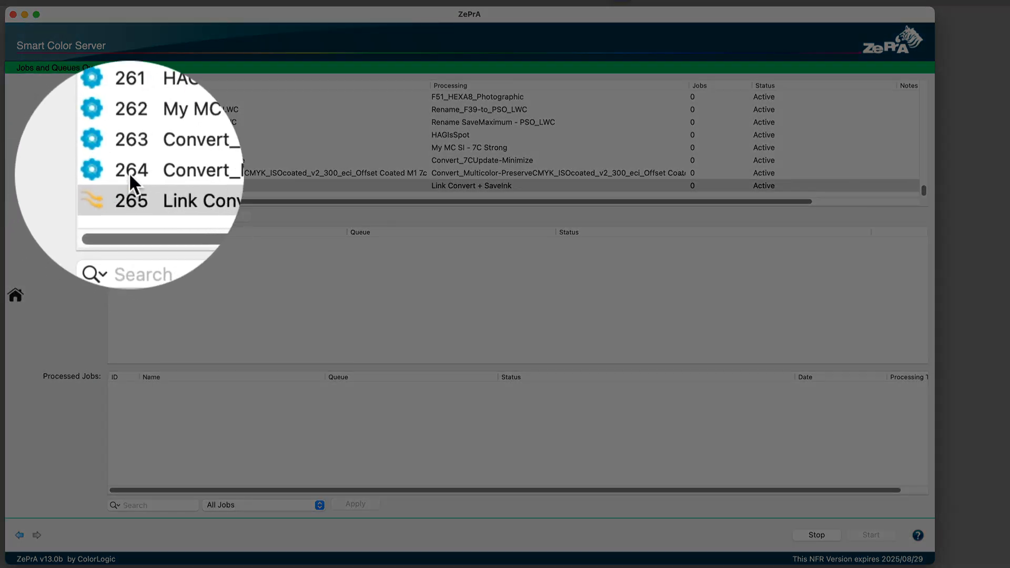
click(126, 172)
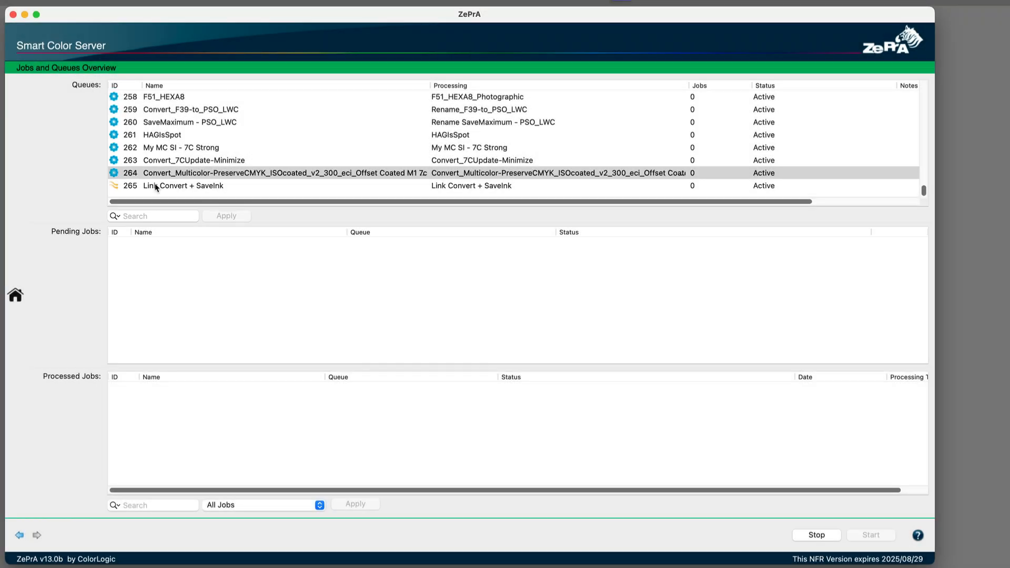
click(155, 187)
right_click(155, 185)
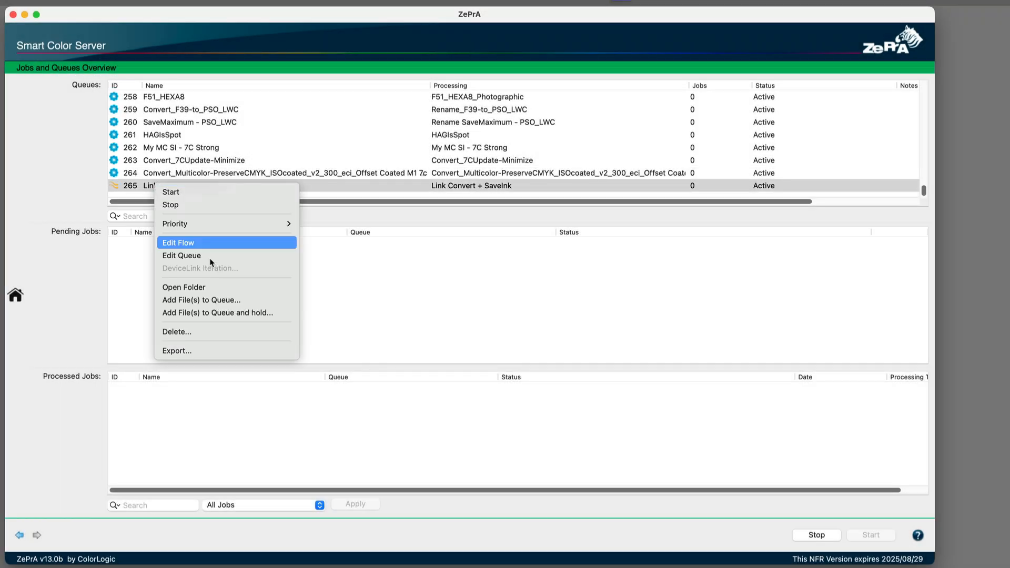
click(209, 287)
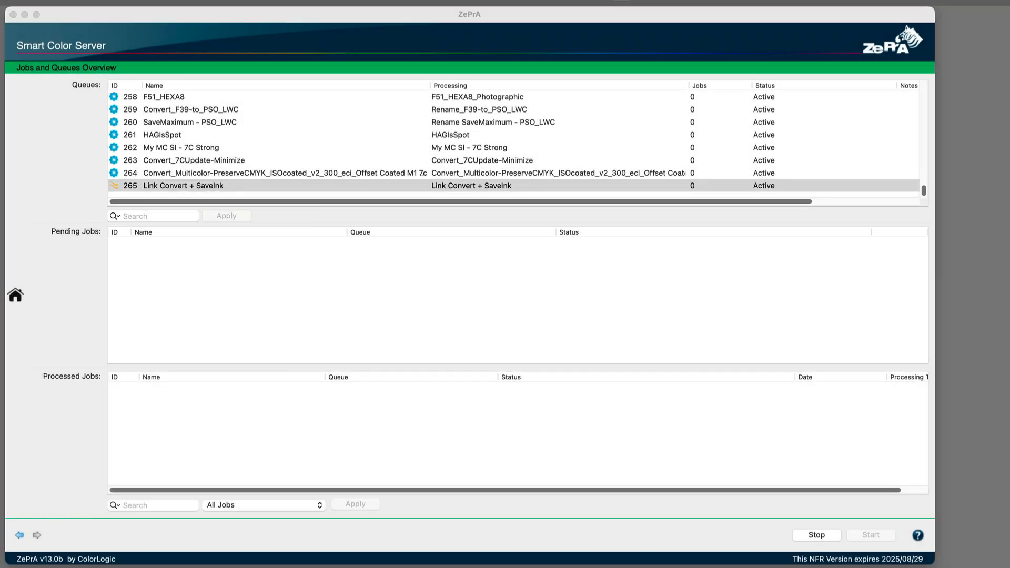
Put Sample.pdf into the queue's Input folder for processing and open the Output folder.
drag(466, 219, 248, 333)
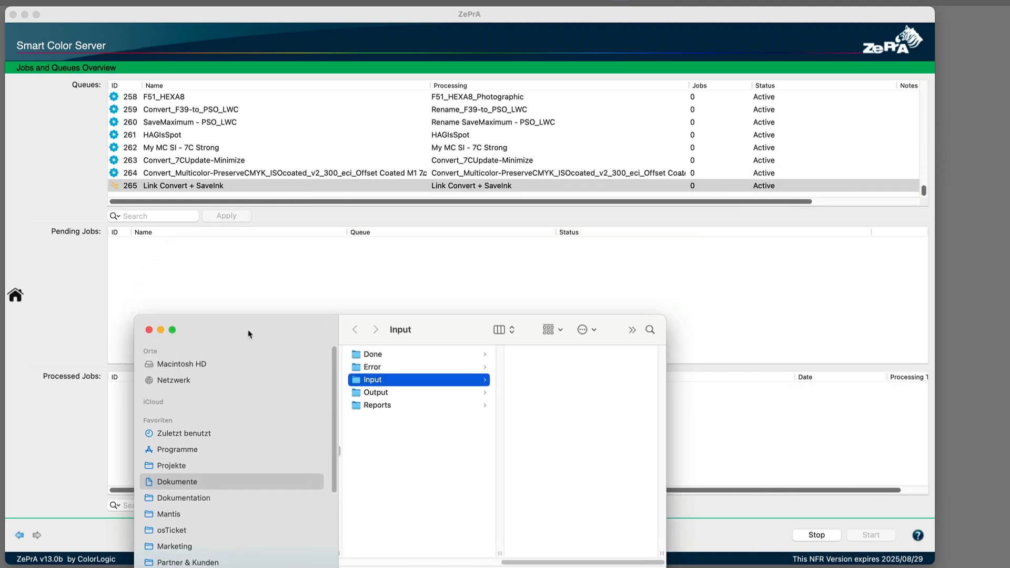
drag(1009, 363, 581, 408)
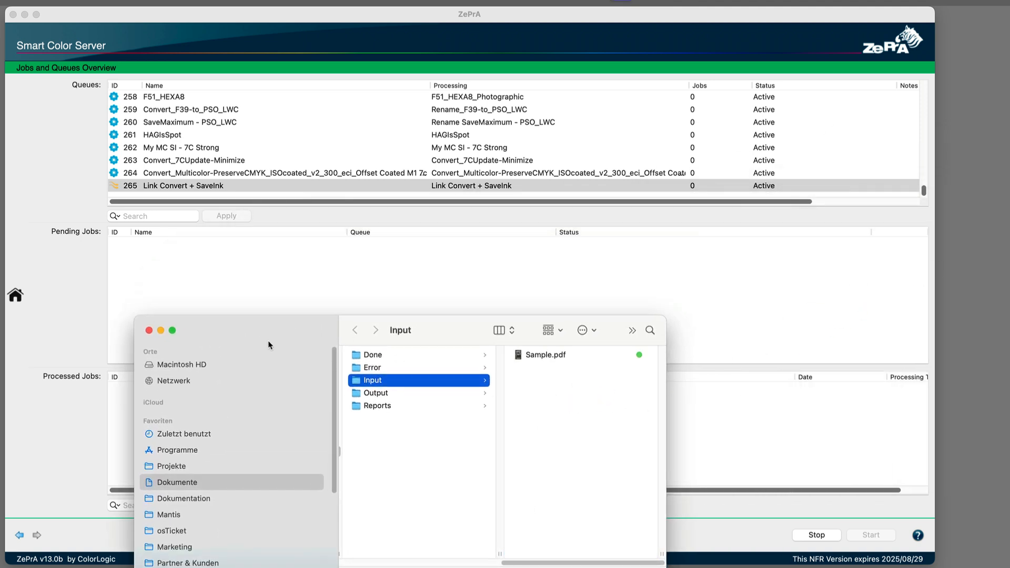
drag(269, 341, 325, 378)
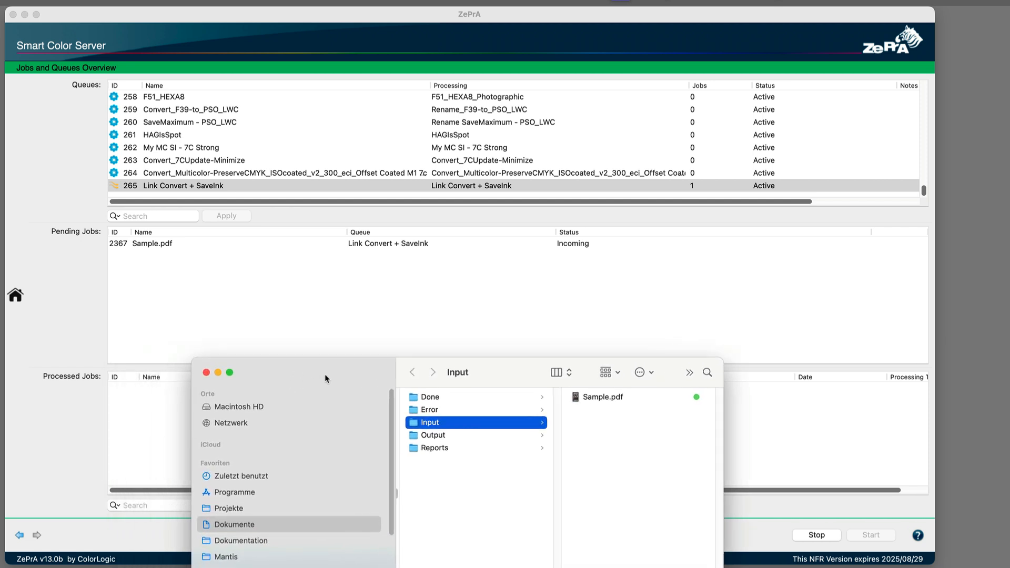
click(449, 435)
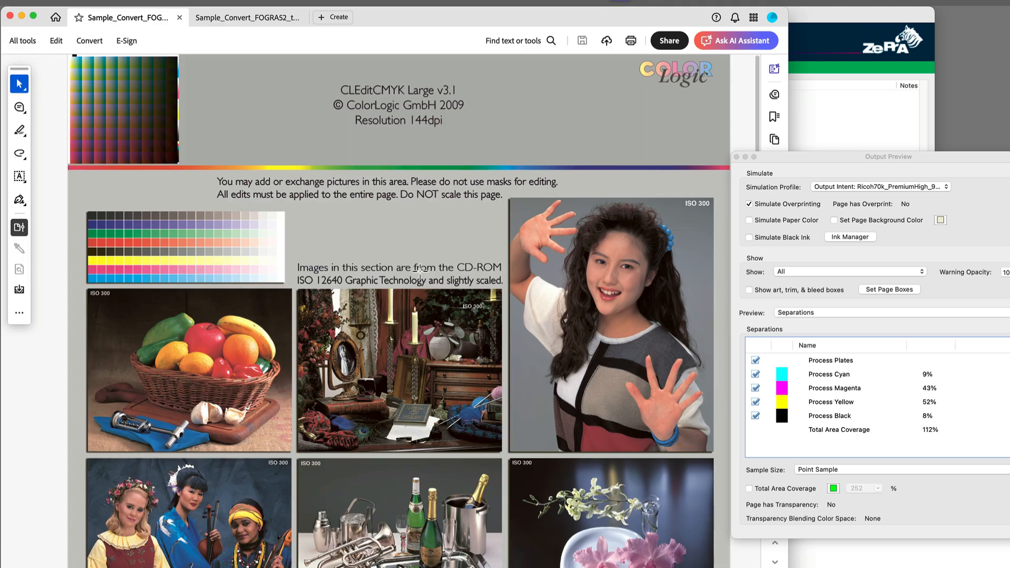
Compare the two converted Sample PDFs in Acrobat with all process separations shown.
click(247, 15)
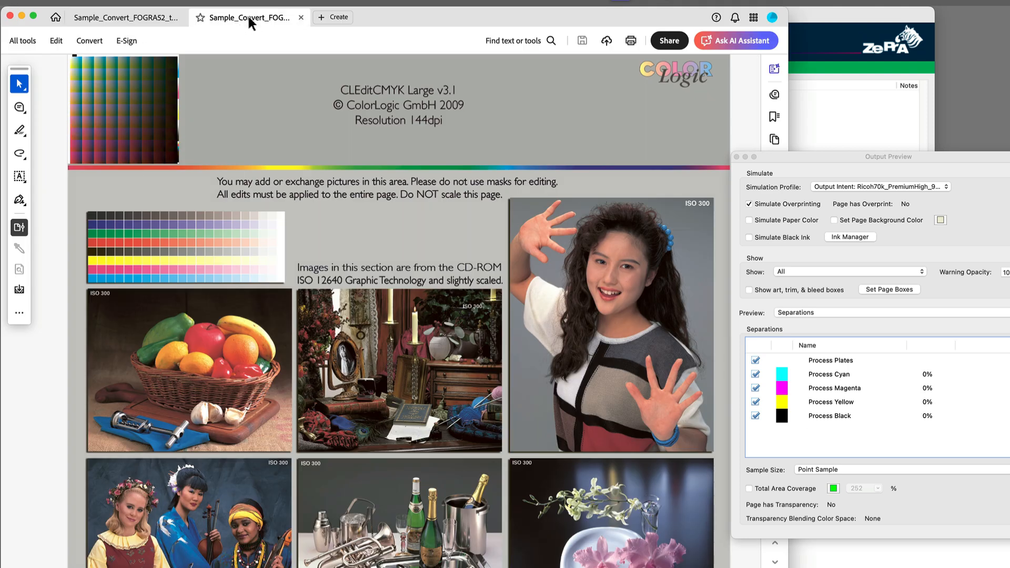
click(112, 18)
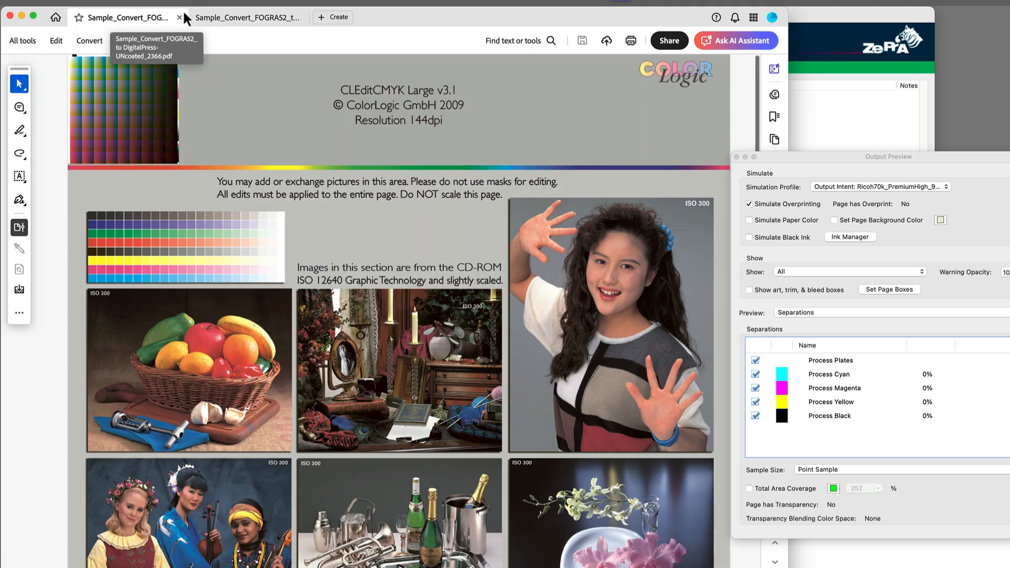
click(245, 14)
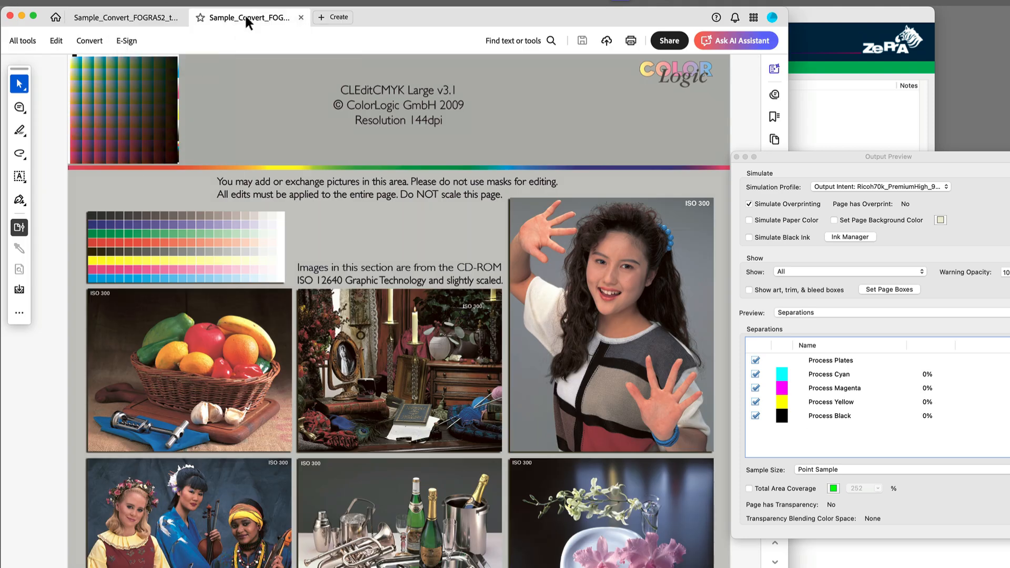
click(122, 20)
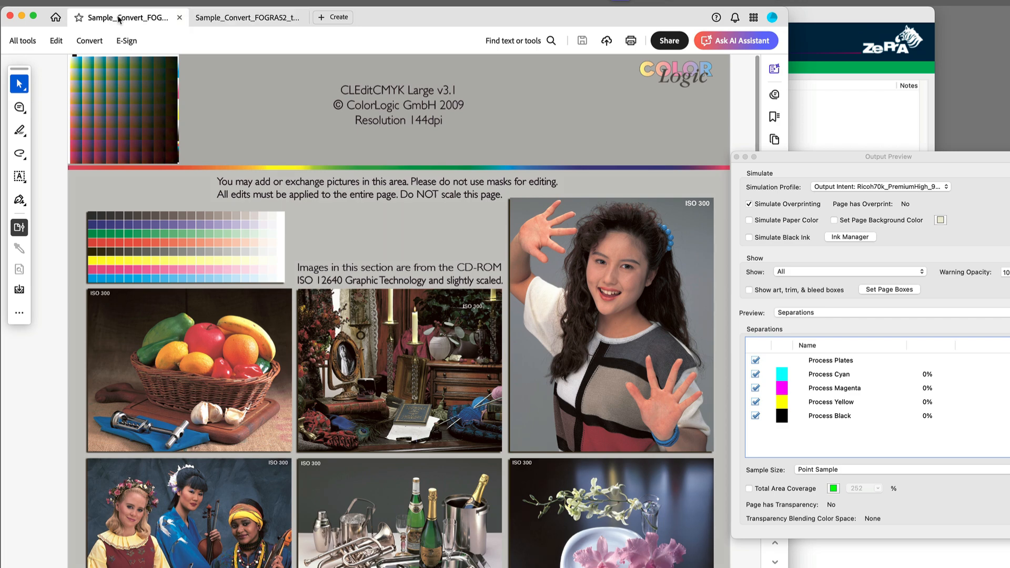
Show only the Process Black separation in both converted PDFs and compare their black content.
click(754, 360)
click(755, 415)
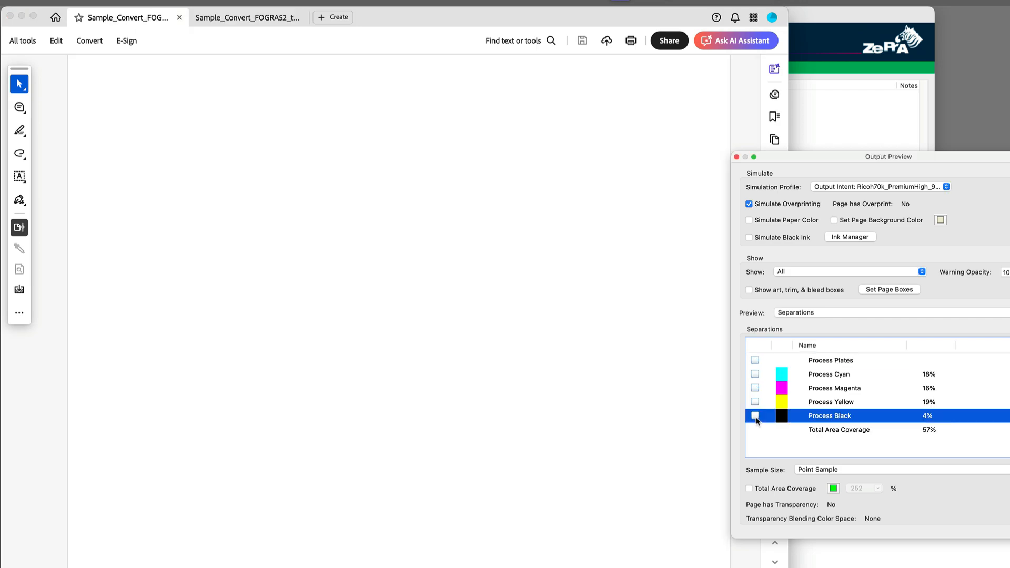
click(241, 23)
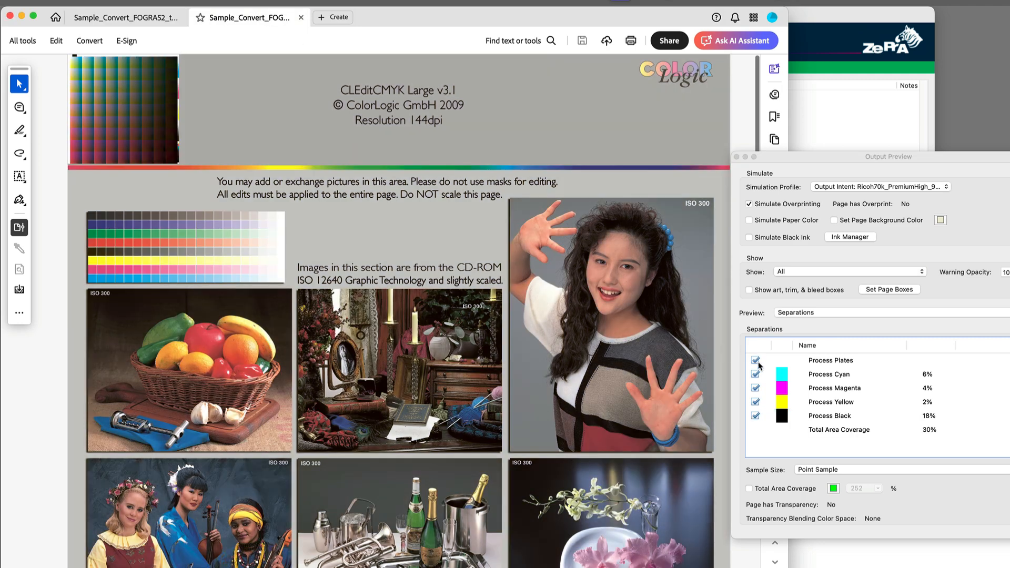
click(755, 359)
click(755, 415)
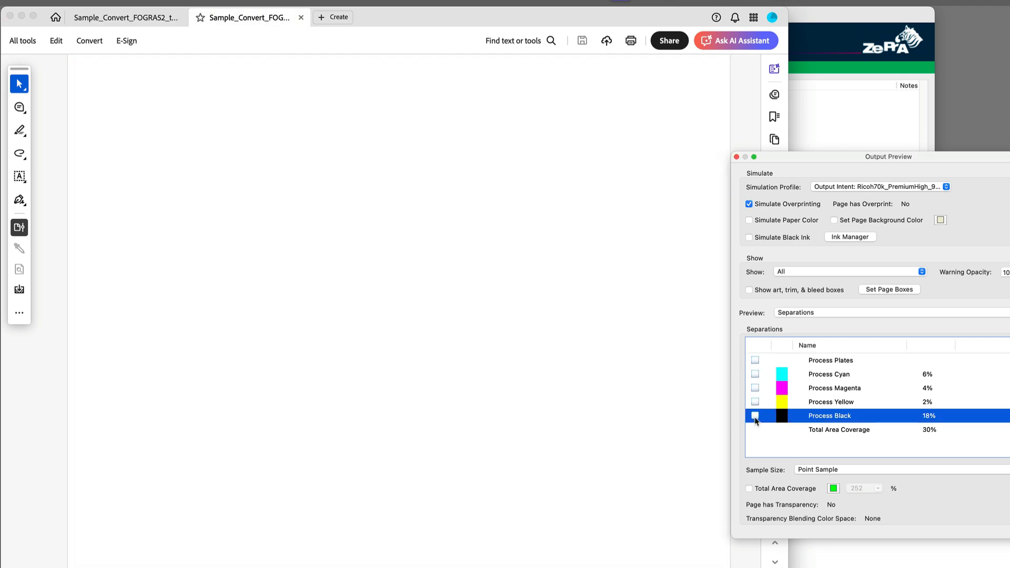
click(109, 13)
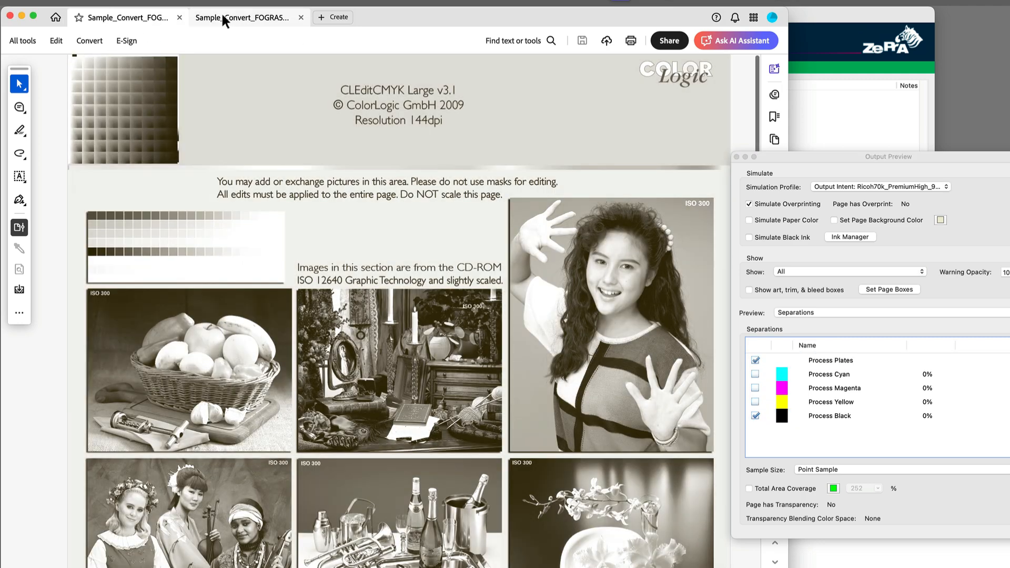
click(229, 12)
click(150, 12)
click(220, 16)
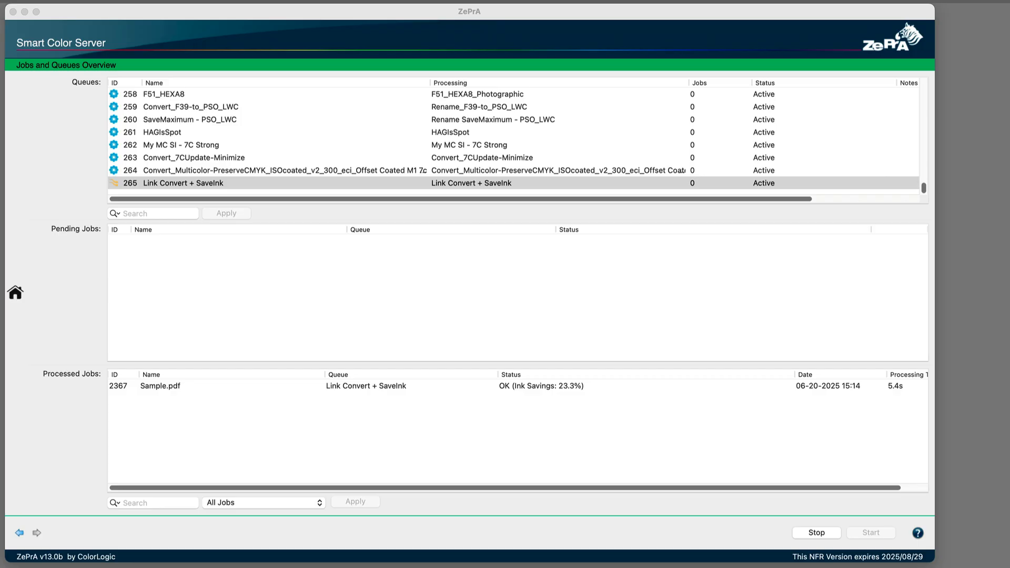
Back in ZePrA, open the flow behind the Link Convert + SaveInk queue to examine its processing rules.
click(172, 182)
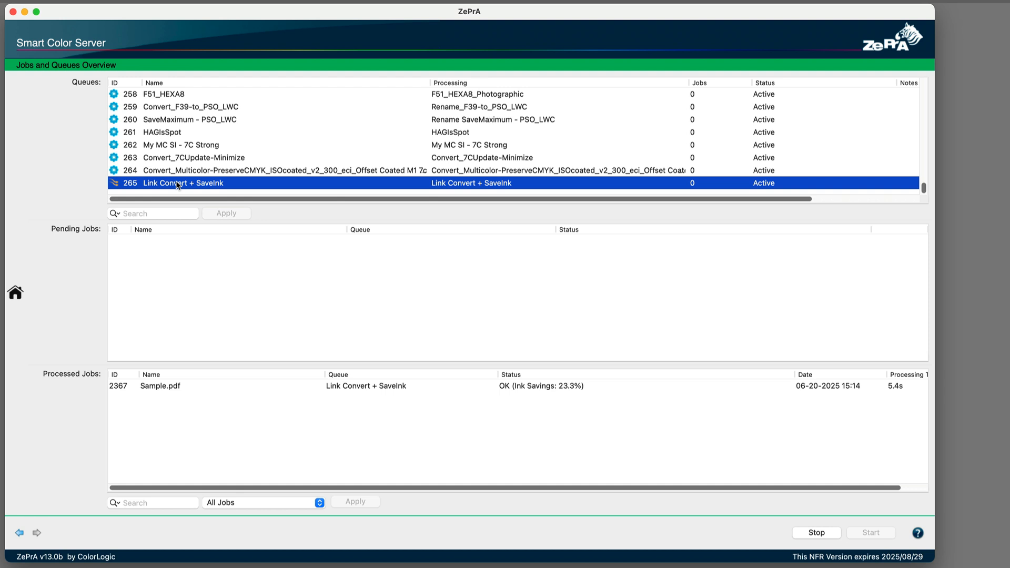
double_click(179, 184)
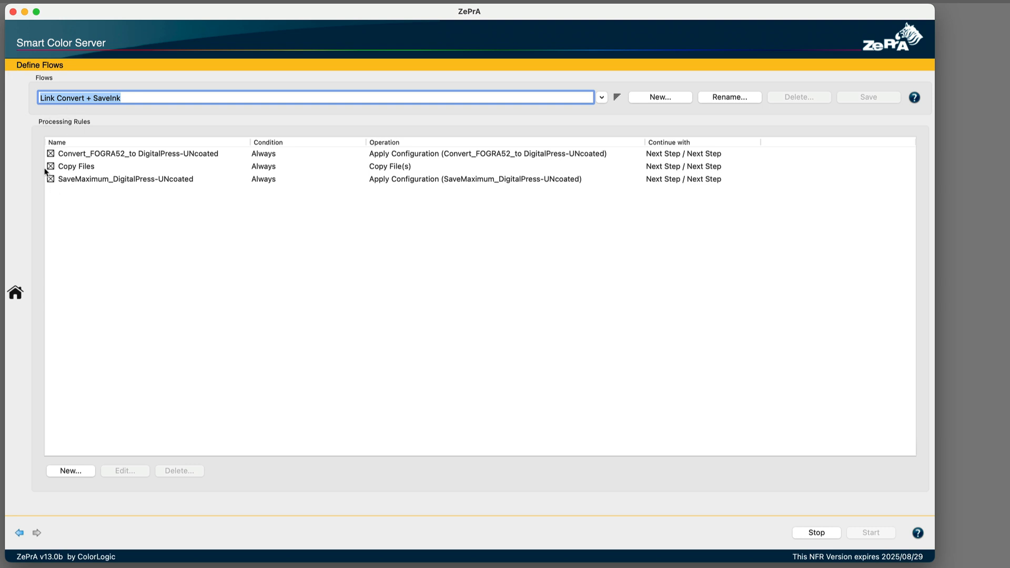
Go through the three processing rules of the Link Convert + SaveInk flow in their processing order.
drag(149, 97, 18, 93)
click(84, 154)
click(86, 166)
click(88, 179)
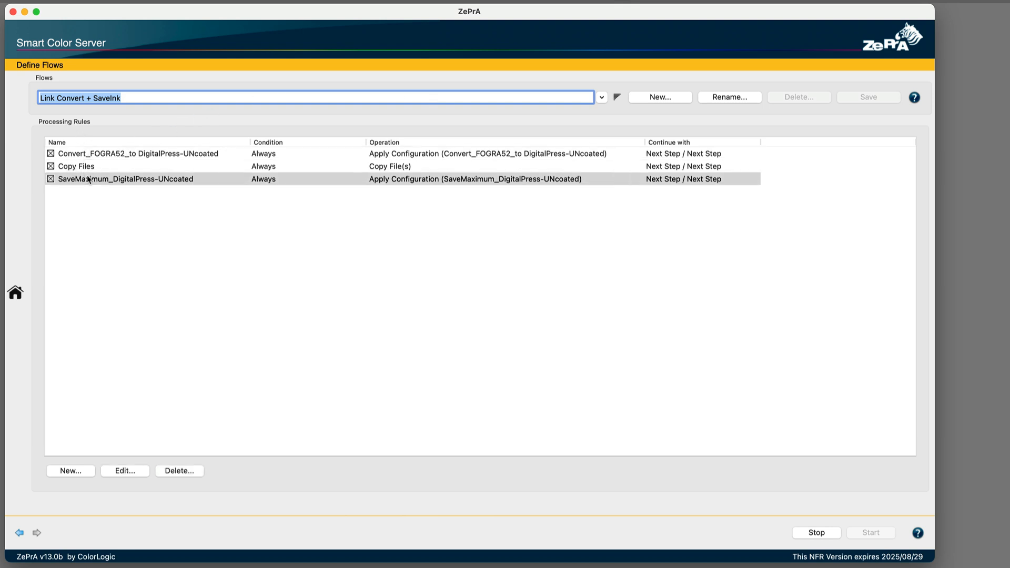
click(112, 153)
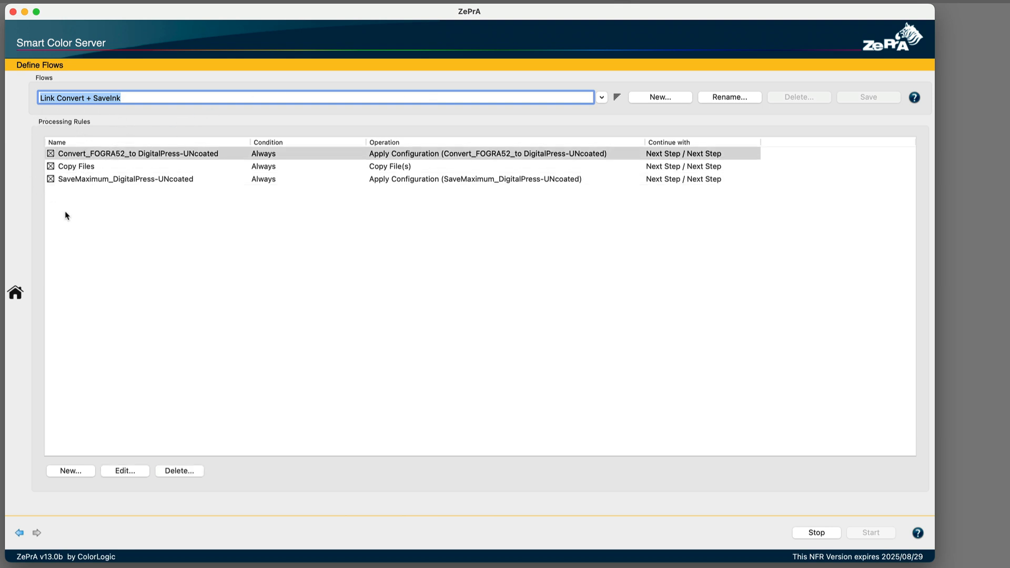
Open the Convert_FOGRA52_to DigitalPress-UNcoated rule and examine its Apply Configuration operation and the configuration assigned to it.
double_click(224, 154)
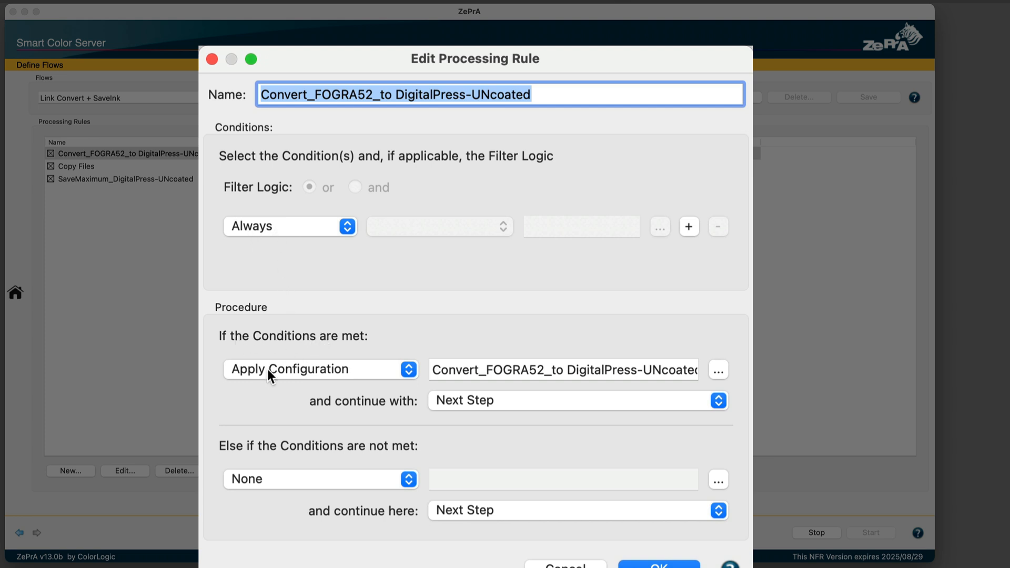
click(370, 369)
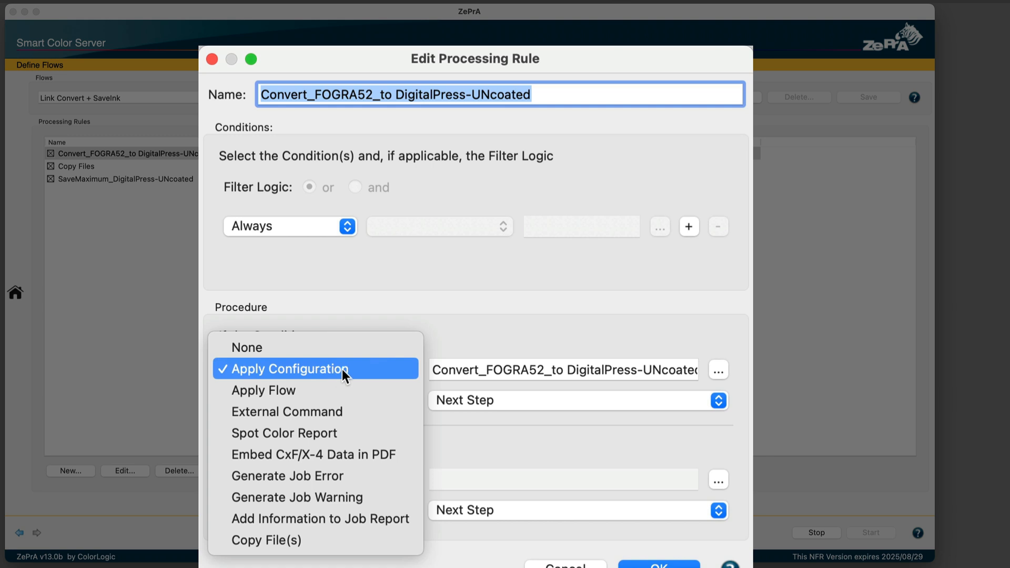
click(379, 368)
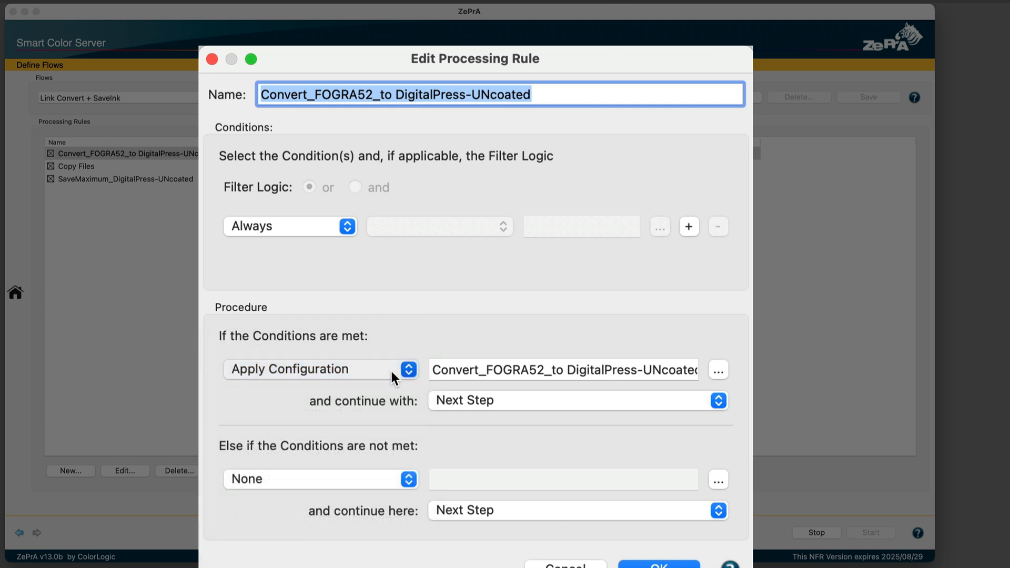
double_click(436, 369)
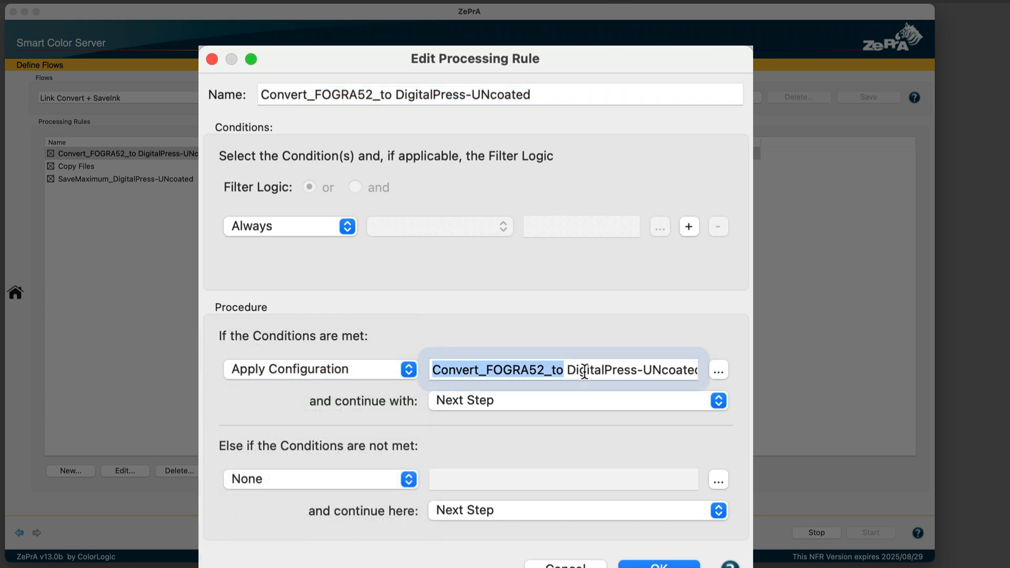
click(718, 370)
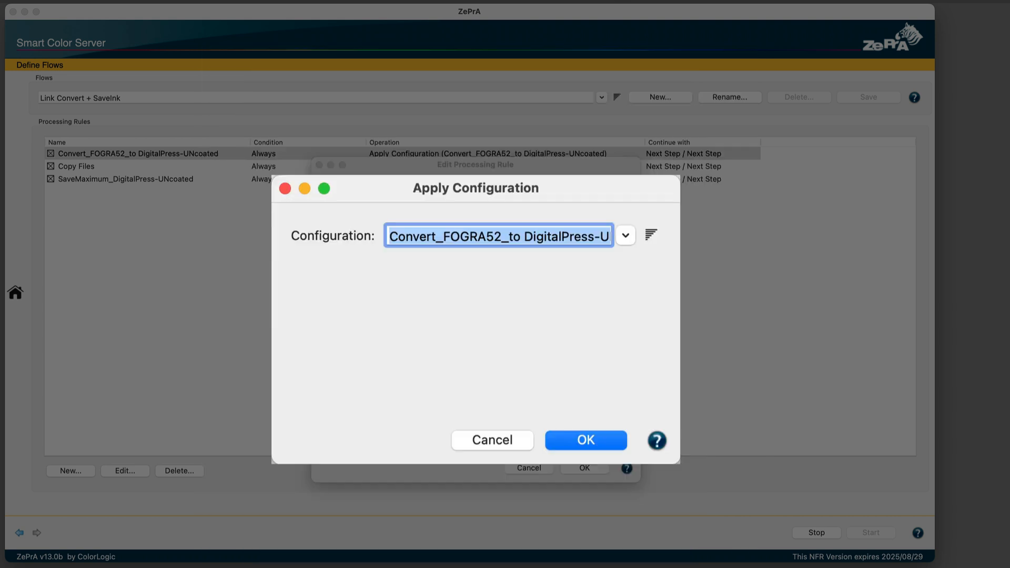
click(629, 239)
click(637, 257)
click(575, 444)
Review the first rule's alternative operations and continue-with targets, keep Apply Configuration and Next Step, and close the rule.
click(398, 367)
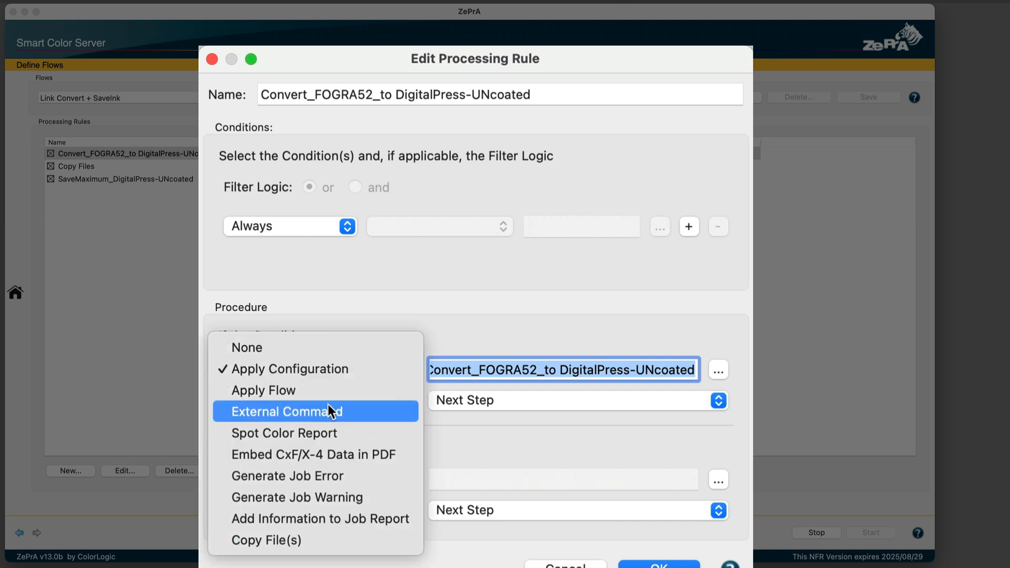
click(339, 373)
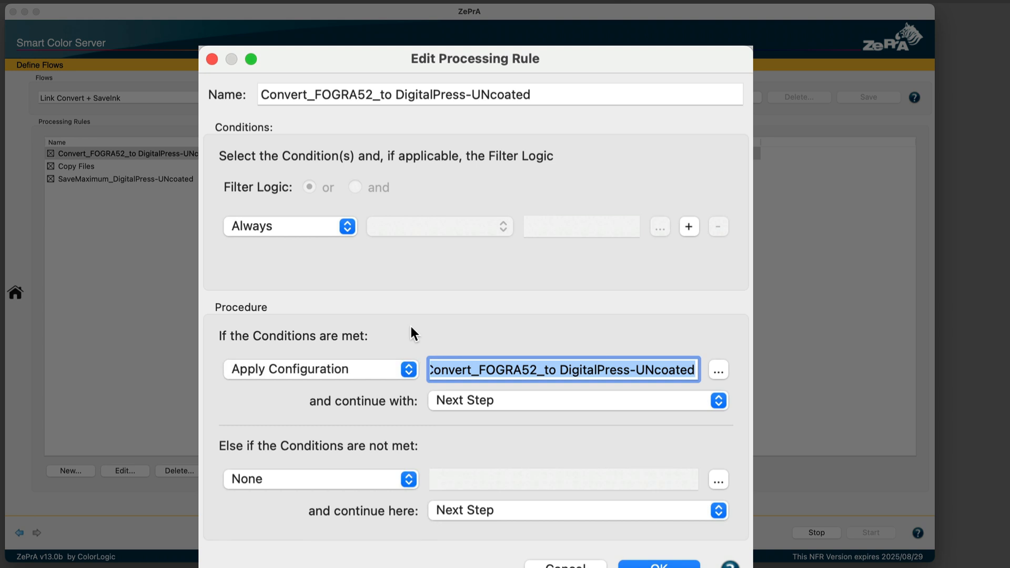
click(513, 401)
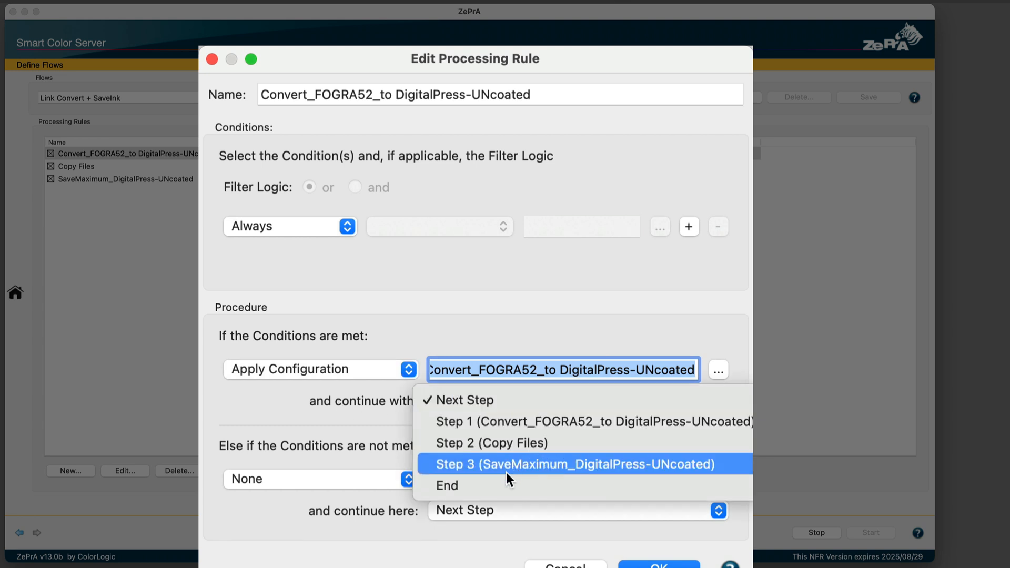
click(503, 400)
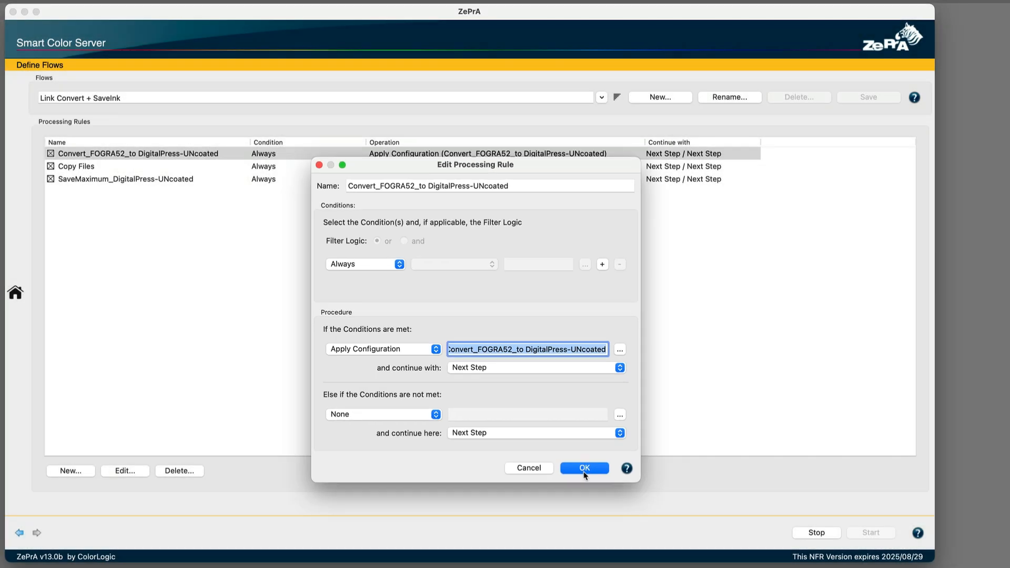
click(585, 469)
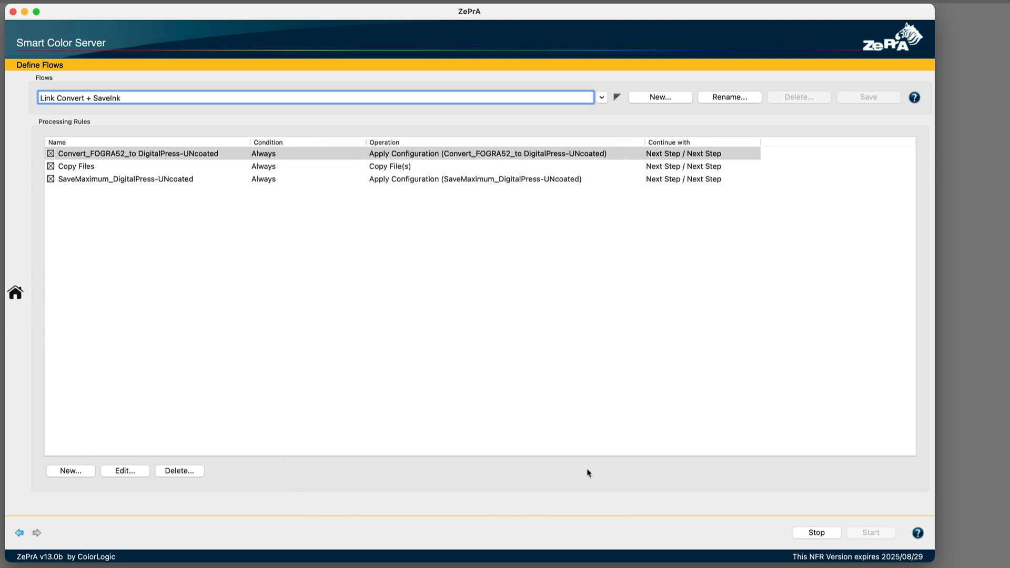
Open the Copy Files rule and examine its Copy File(s) operation and the available condition types, keeping Always.
click(289, 168)
double_click(289, 167)
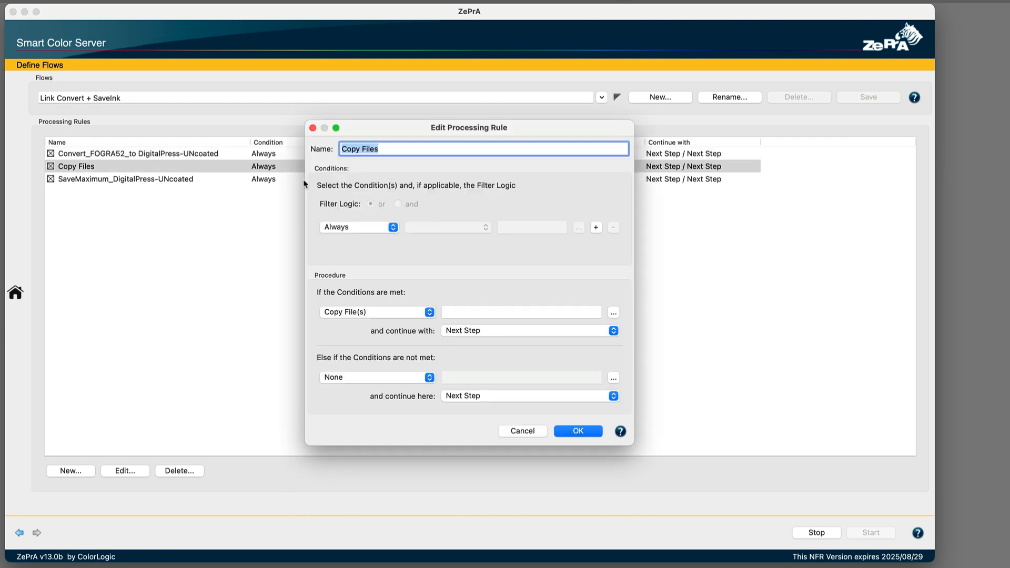
click(298, 332)
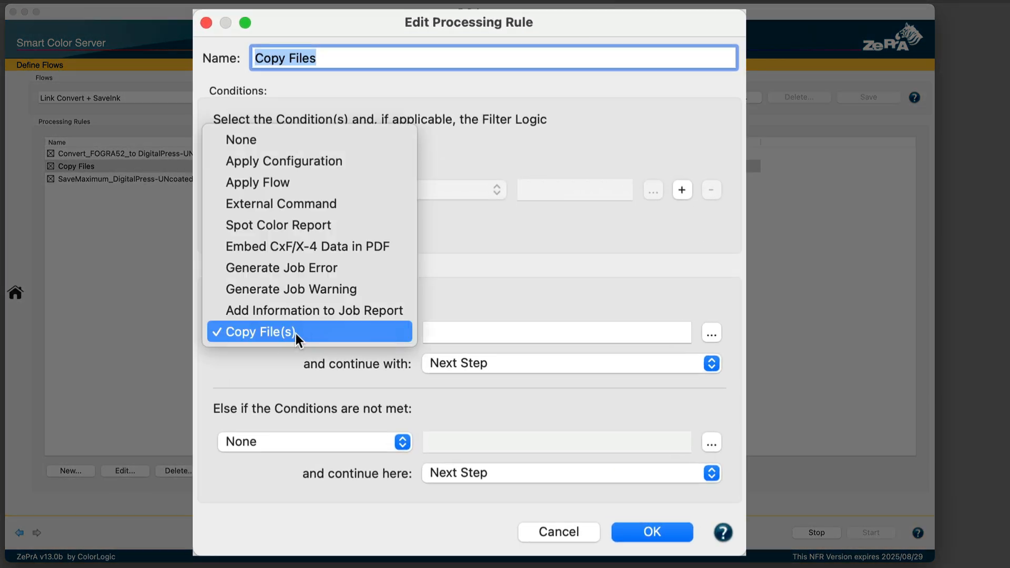
click(505, 304)
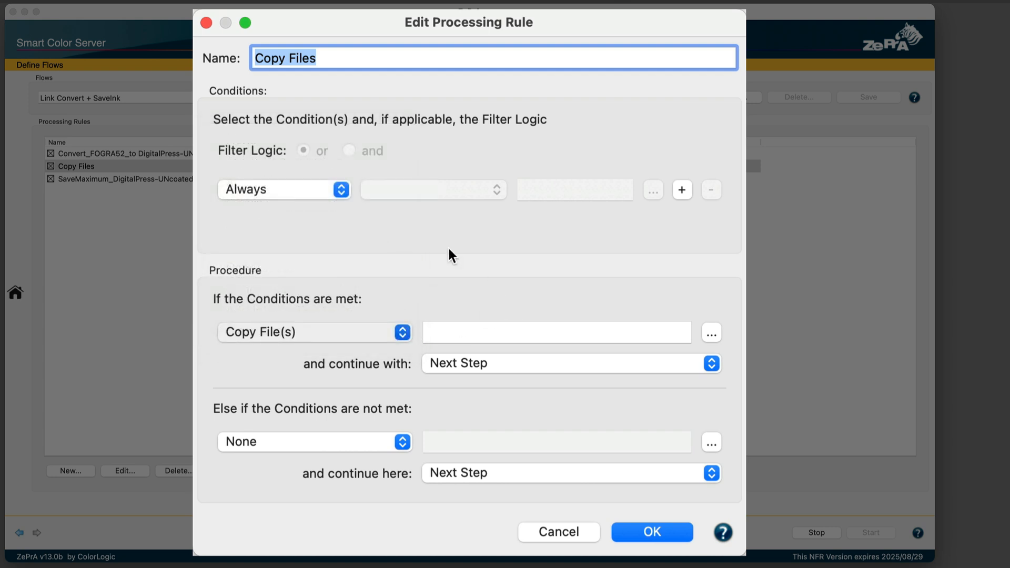
click(285, 193)
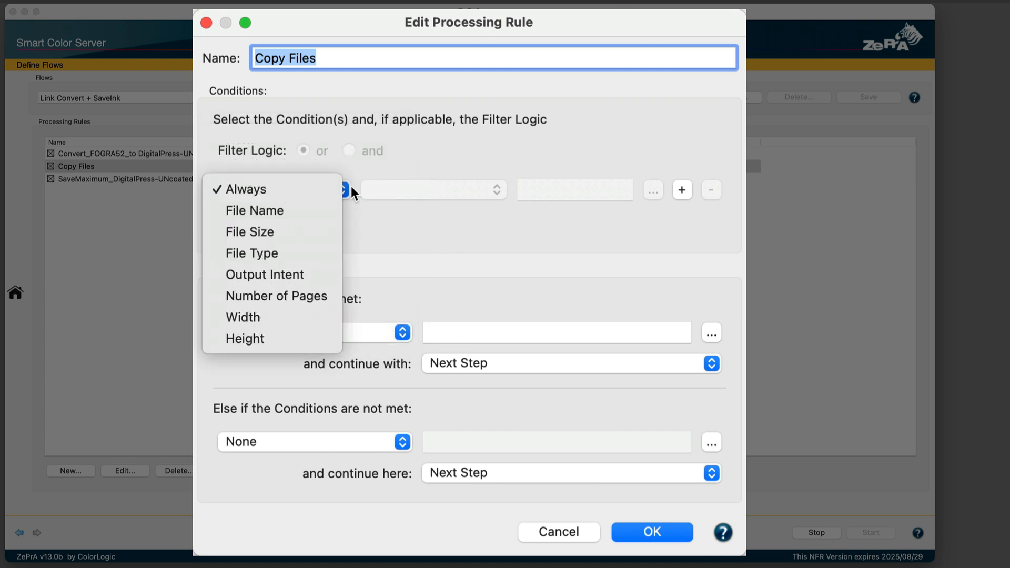
click(418, 197)
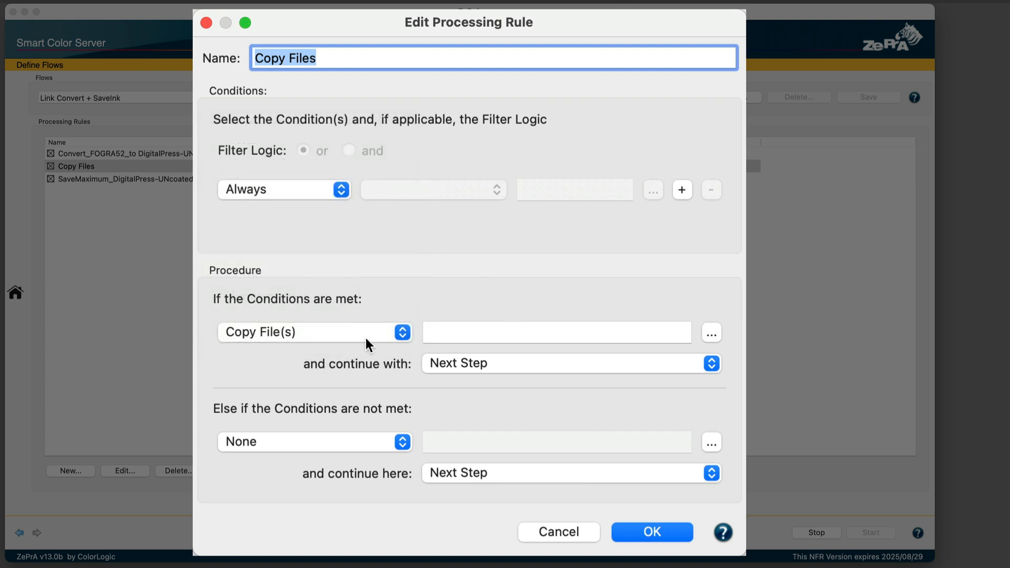
Look at the destination folder choice for the Copy File(s) operation, leave the destination empty and close the rule.
click(710, 333)
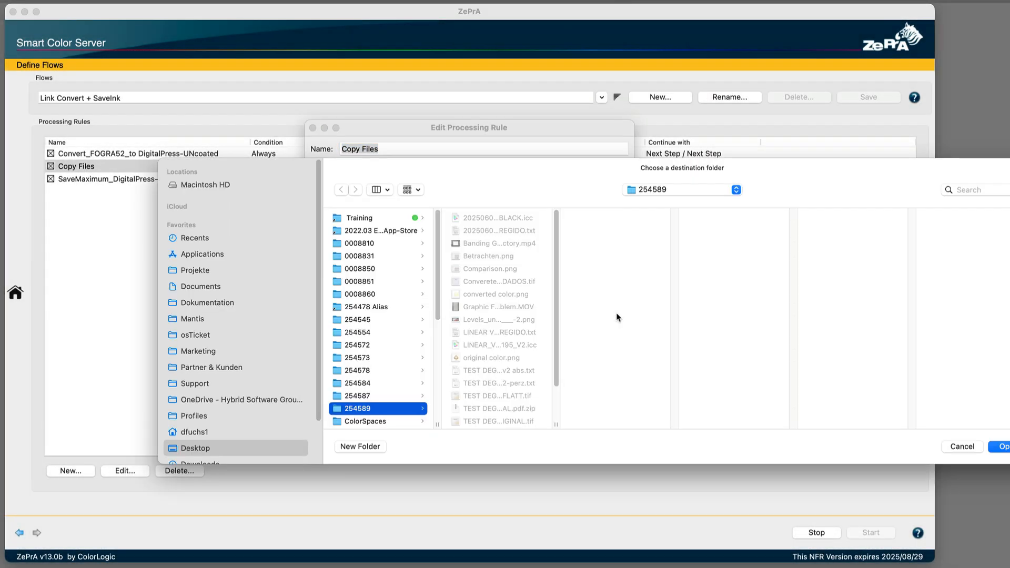
click(972, 447)
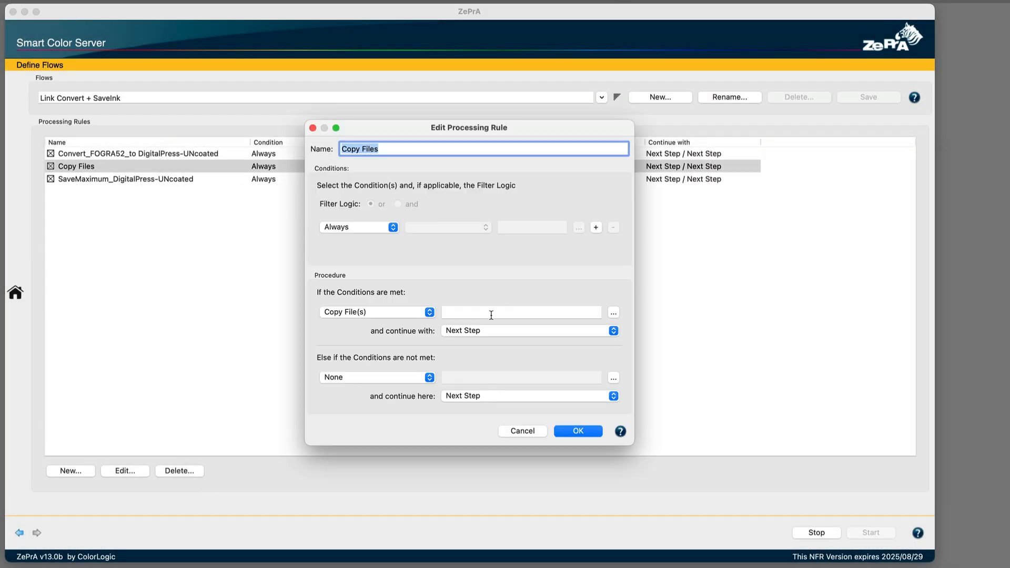
click(458, 313)
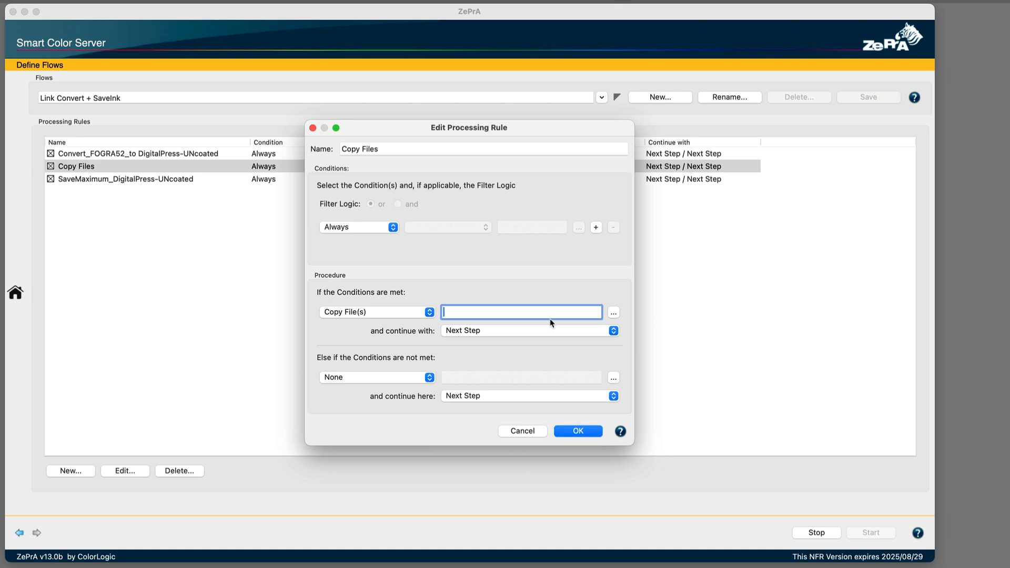
click(589, 432)
Go through the flow's rules again and check the options for moving, duplicating or deleting the Copy Files rule.
click(102, 155)
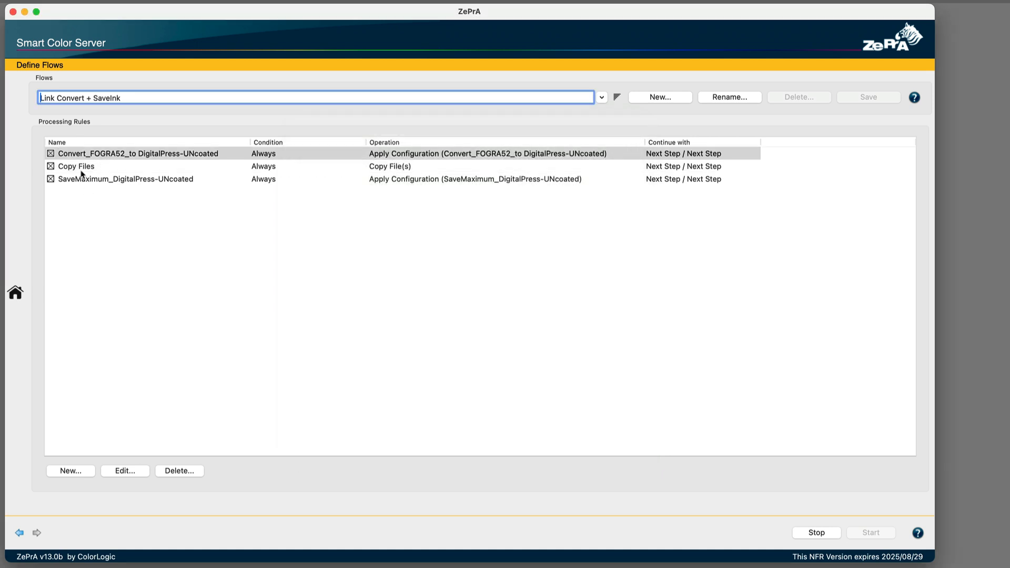
click(81, 171)
click(84, 179)
click(97, 166)
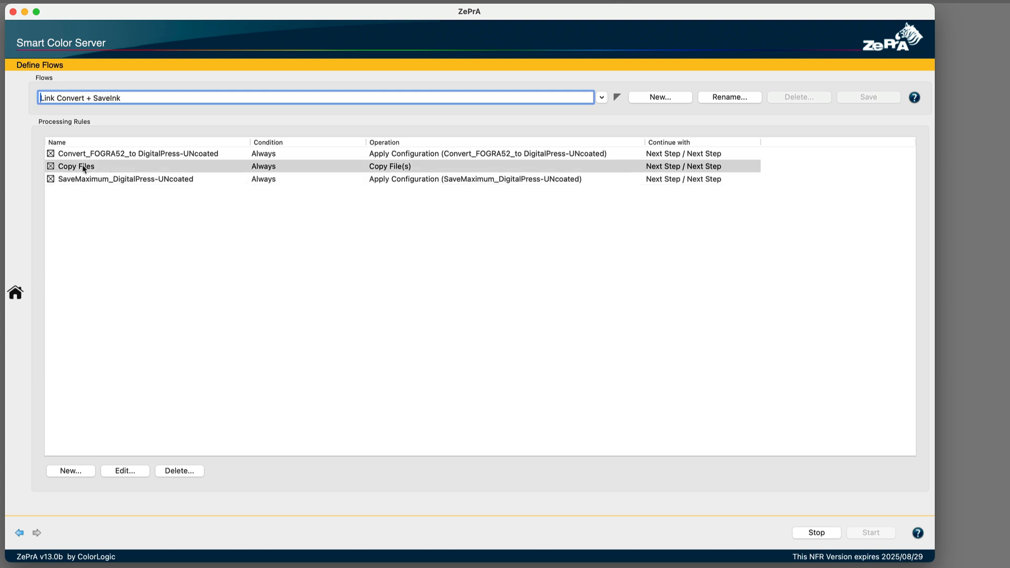
right_click(108, 168)
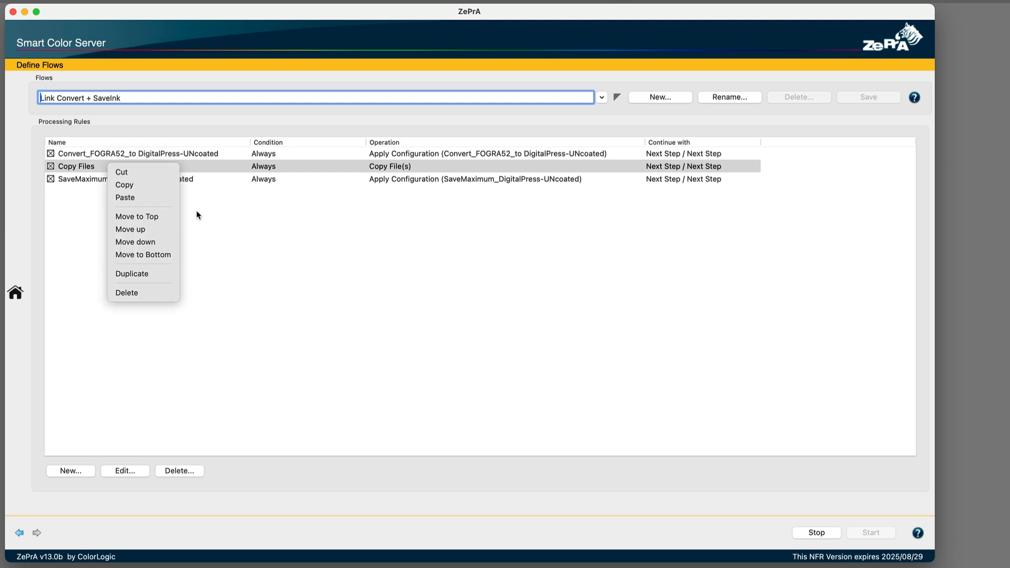
click(232, 223)
Open the SaveMaximum_DigitalPress-UNcoated rule, review its condition, operation and assigned configuration, and close it with its settings kept.
click(112, 182)
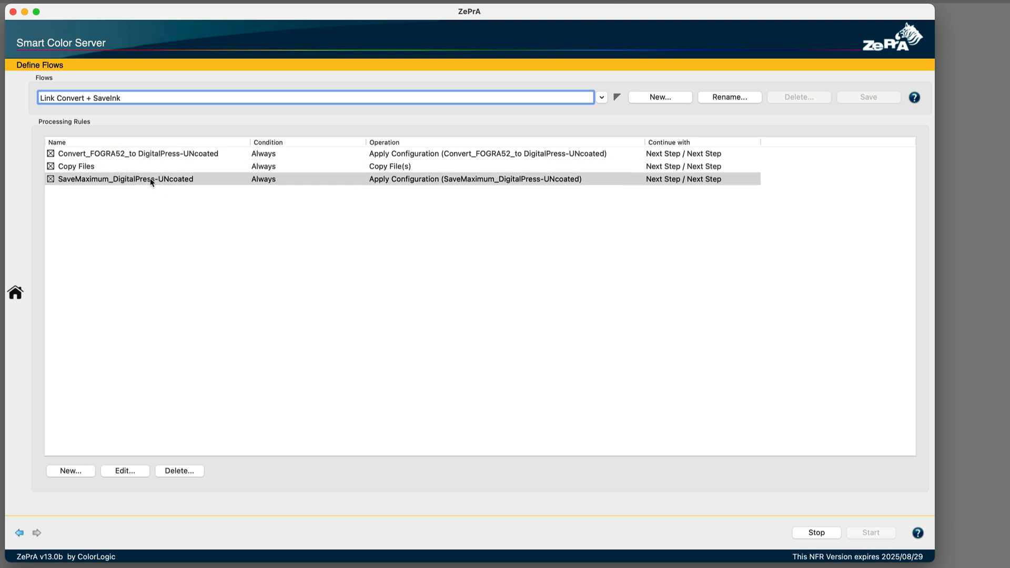
double_click(152, 182)
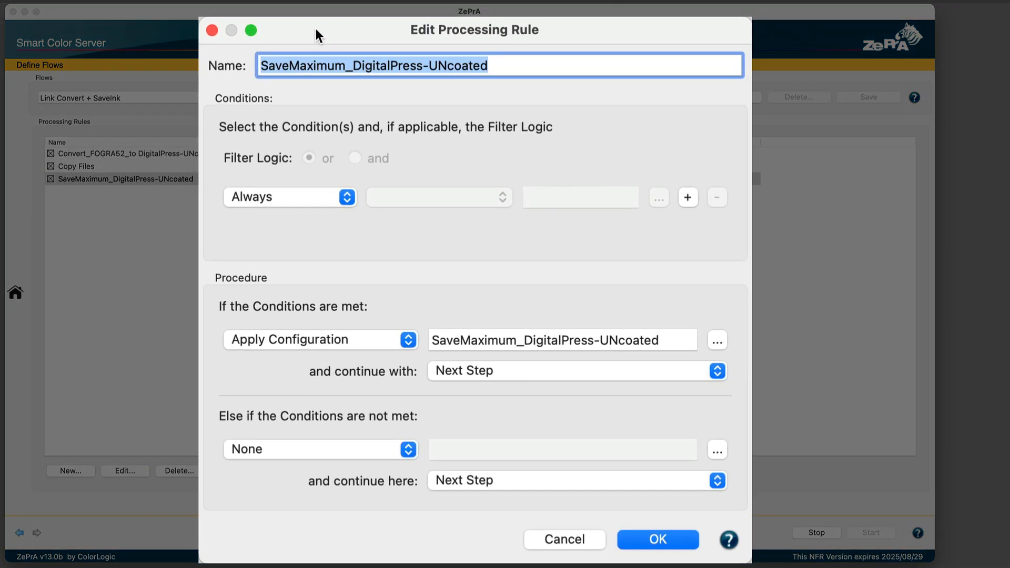
click(312, 196)
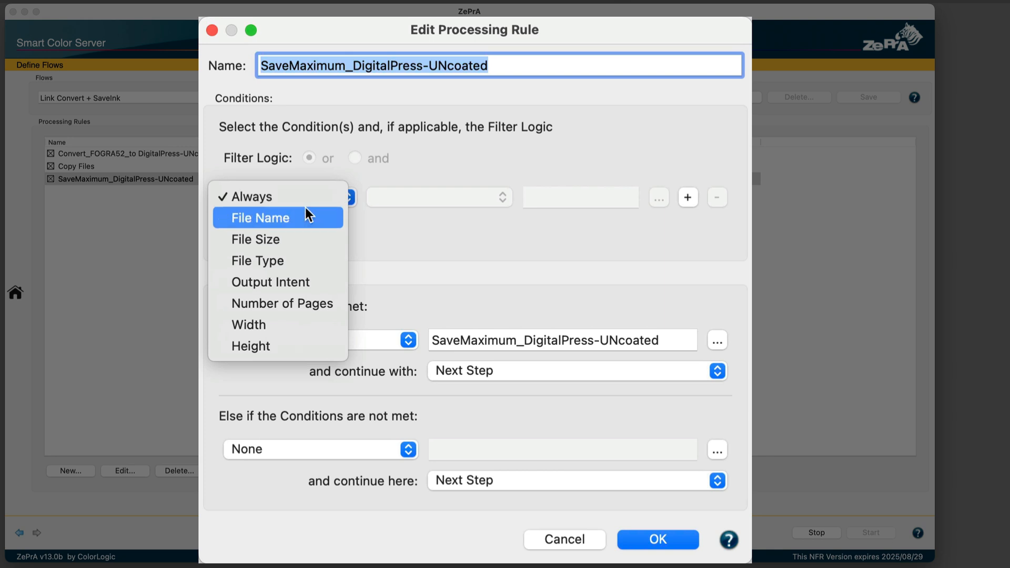
click(304, 200)
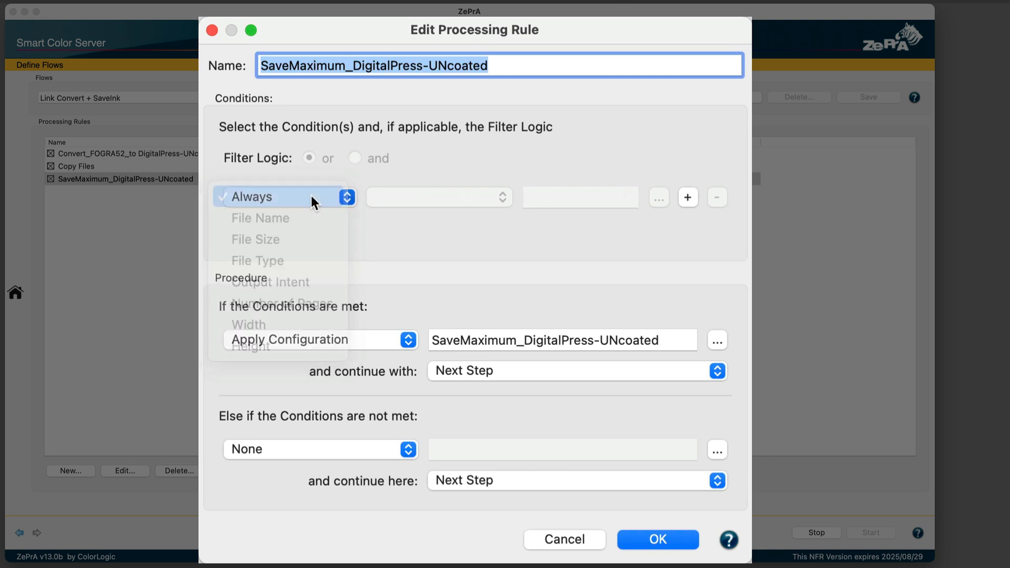
click(309, 332)
click(319, 335)
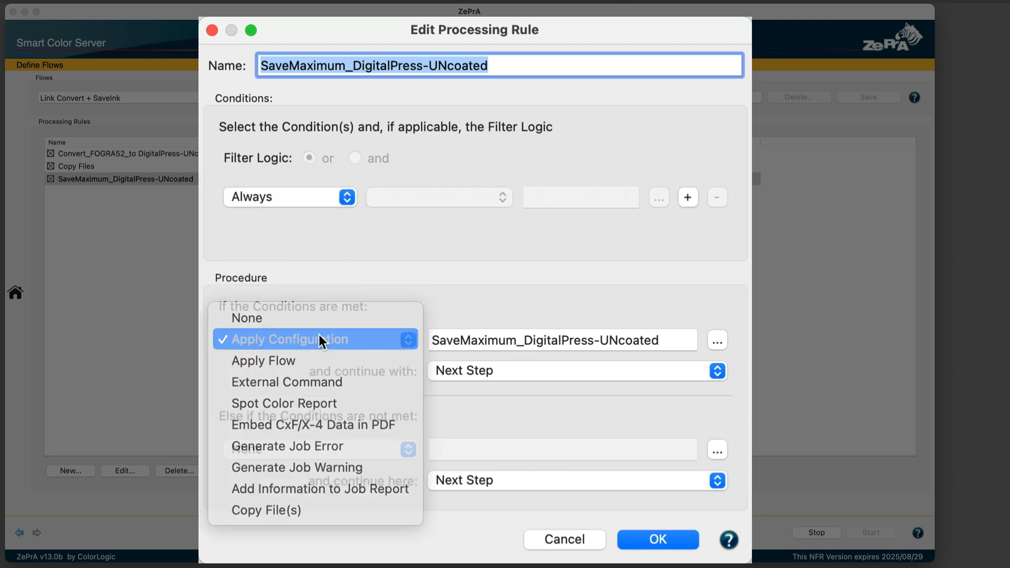
triple_click(653, 341)
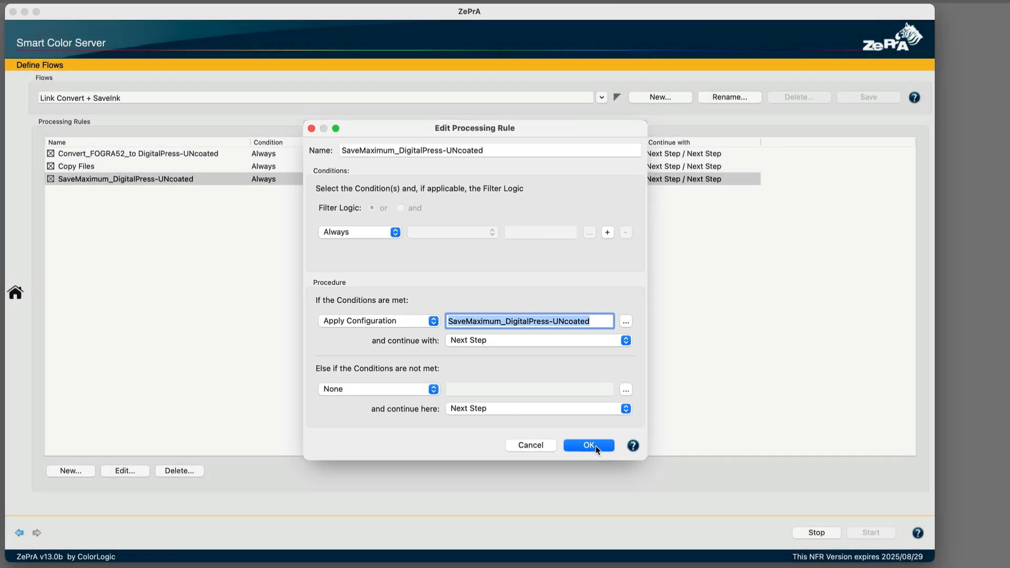
click(589, 445)
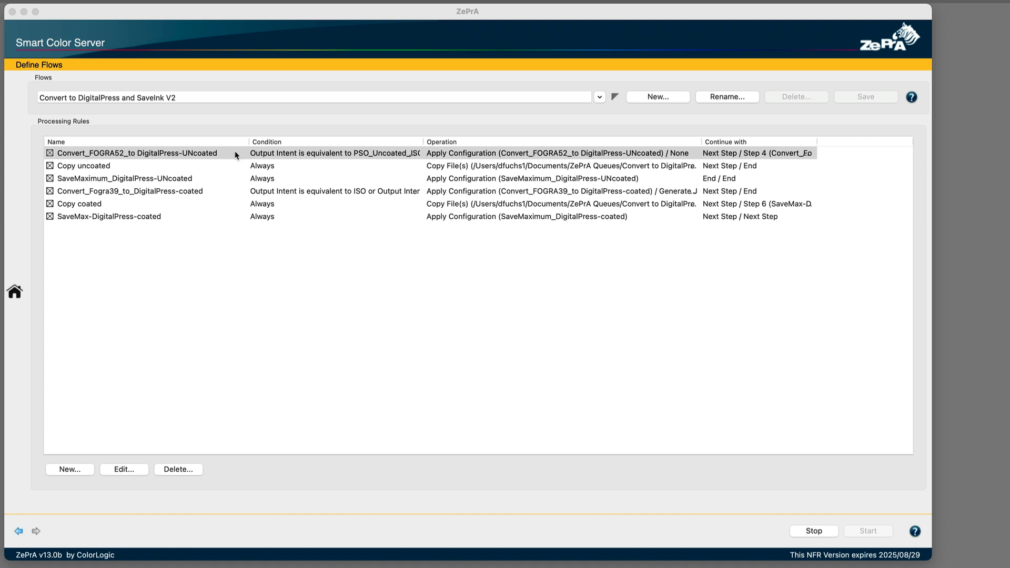
In the Convert to DigitalPress and SaveInk V2 flow, open the Convert_FOGRA52_to DigitalPress-UNcoated rule in an enlarged dialog.
click(193, 97)
drag(193, 97, 40, 86)
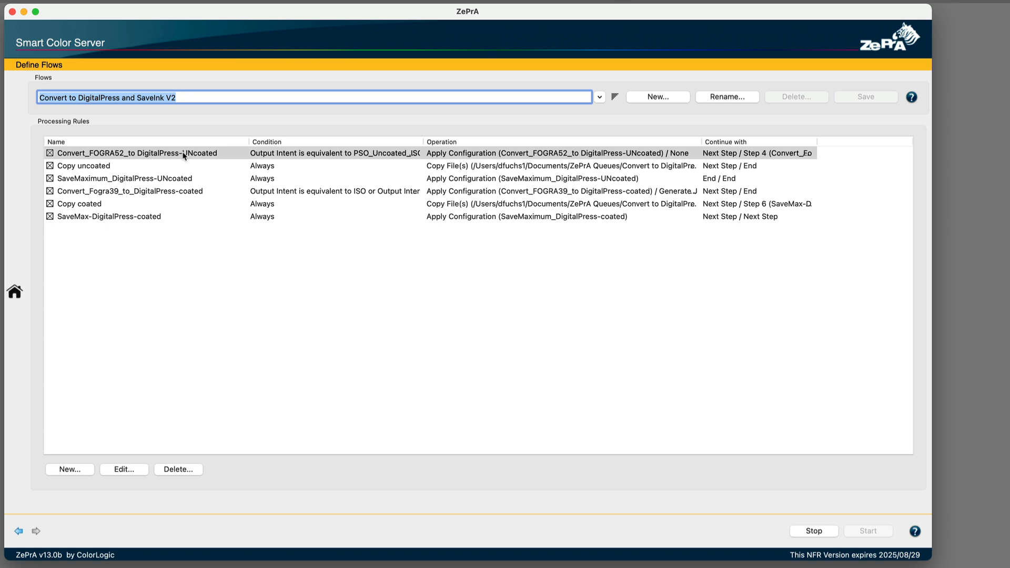
click(126, 472)
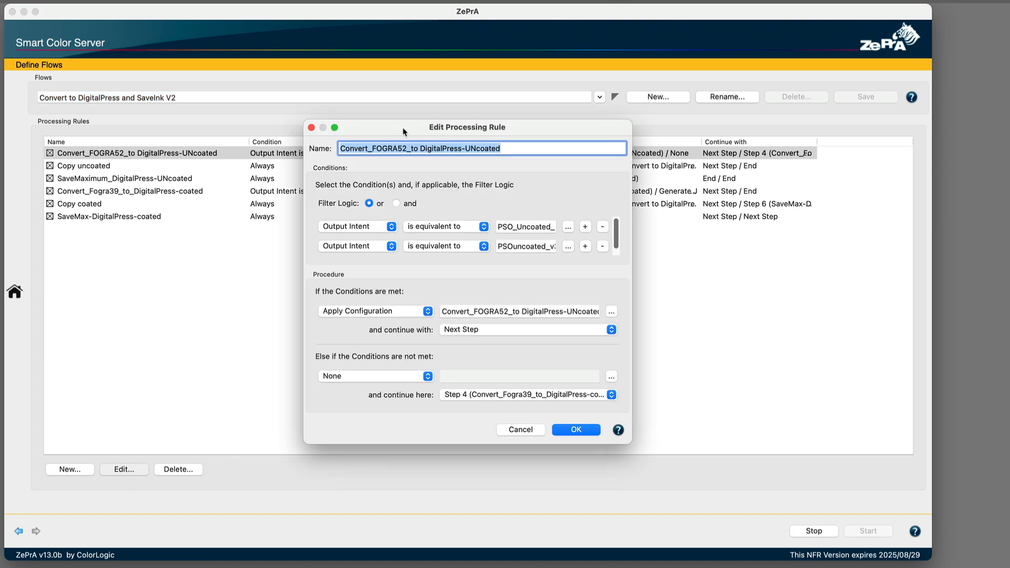
drag(592, 430, 676, 475)
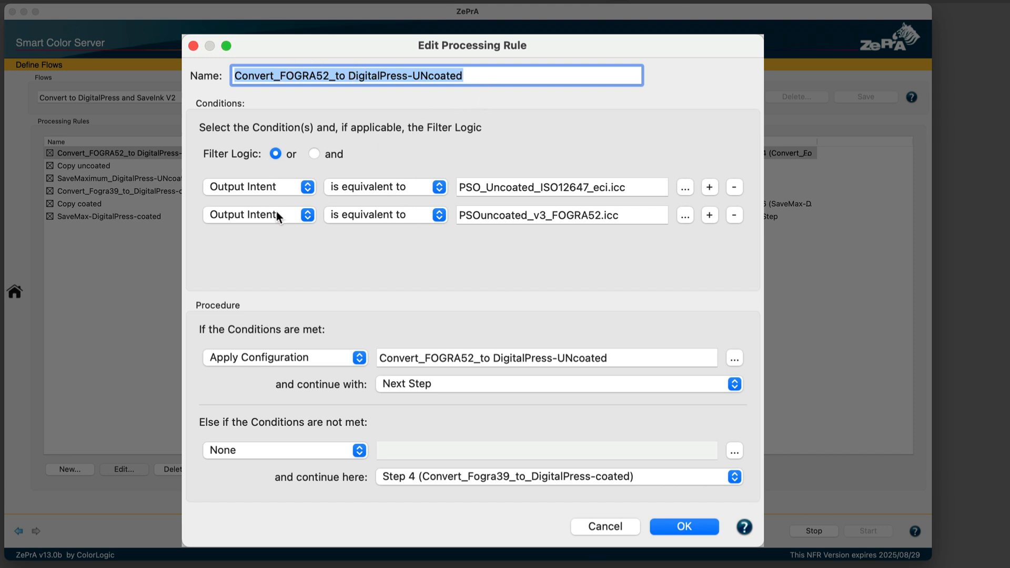
Examine the rule's two Output Intent conditions, the comparison options of the first one and its PSO_Uncoated_ISO12647_eci.icc profile.
click(268, 191)
click(266, 189)
click(261, 215)
click(262, 215)
click(368, 180)
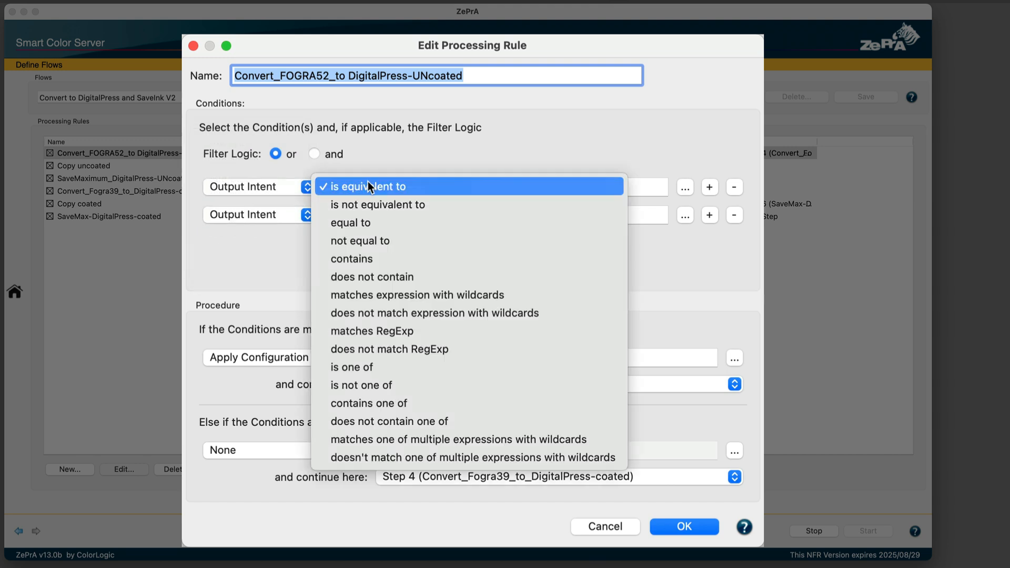
click(367, 181)
click(645, 186)
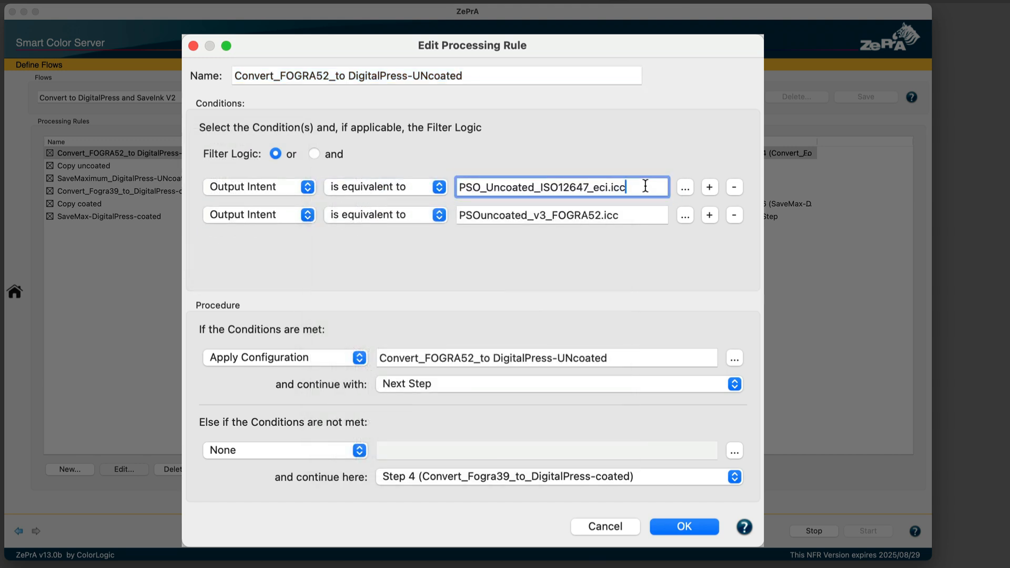
Check the PSOuncoated_v3_FOGRA52.icc profile of the second Output Intent condition, and try adding a third condition below it before removing it.
click(624, 219)
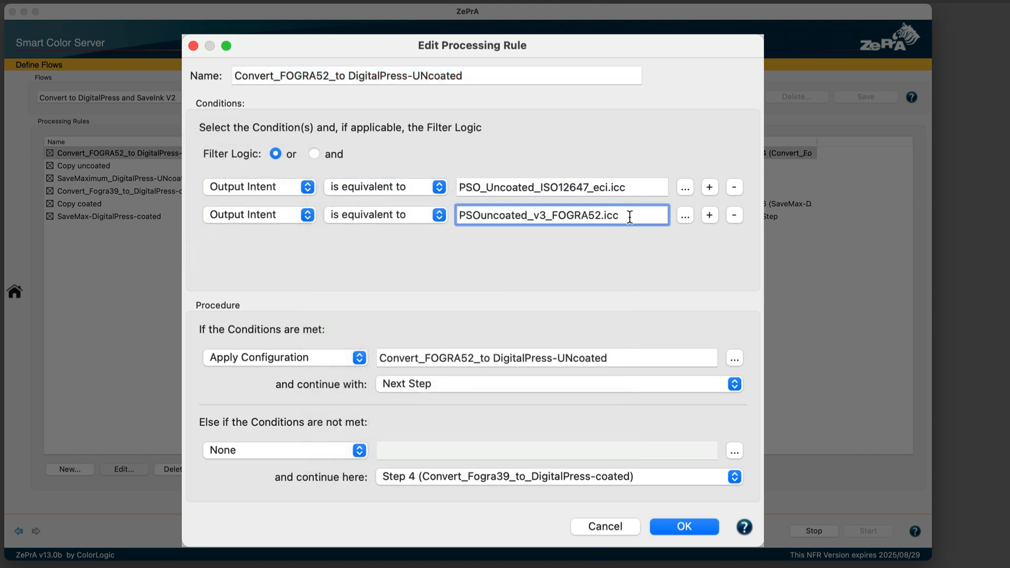
click(623, 220)
click(709, 214)
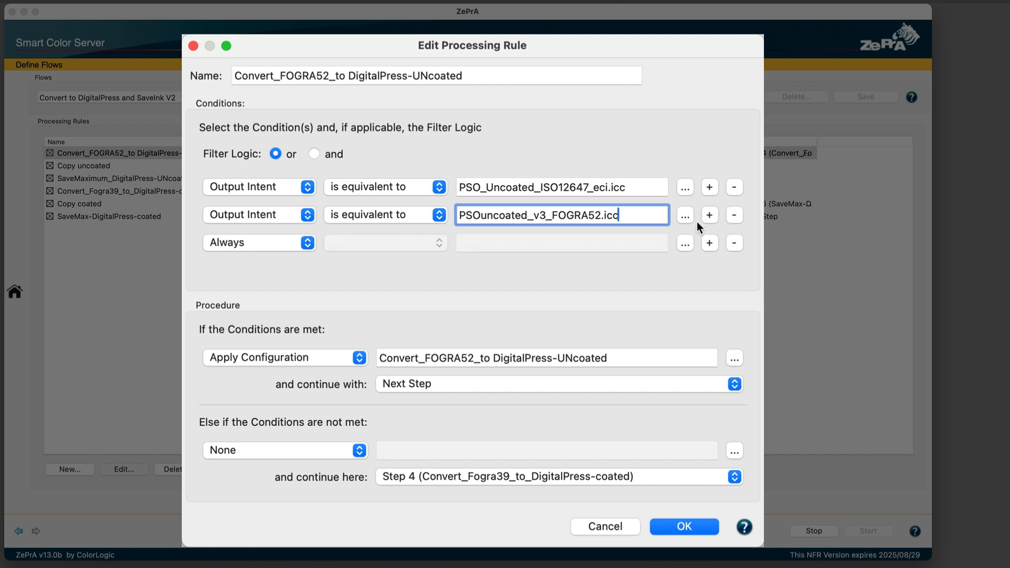
click(736, 244)
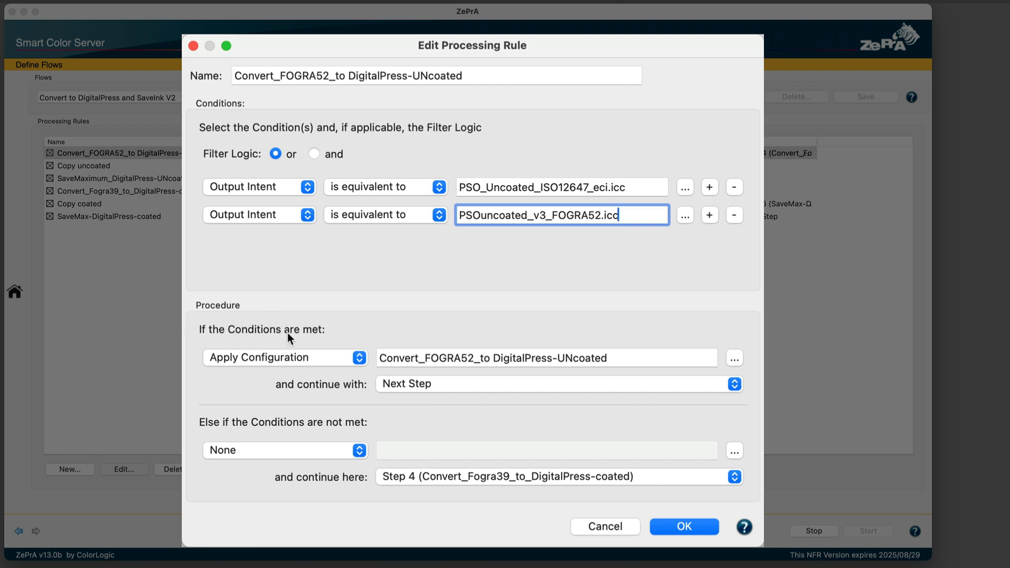
Review the rule's operations and continuation steps for met and unmet conditions, and close it with its settings kept.
click(307, 359)
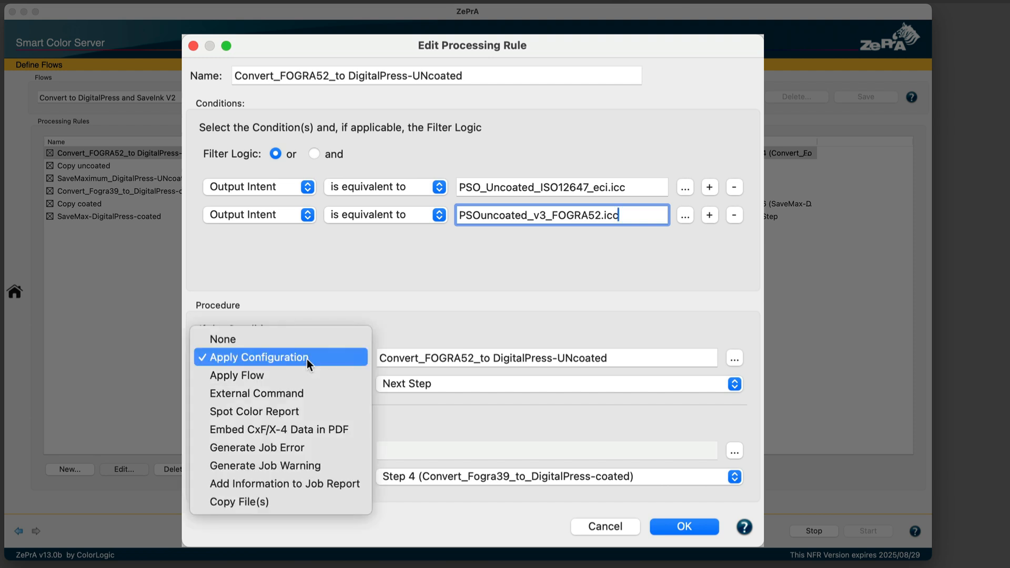
click(307, 359)
drag(631, 357, 331, 363)
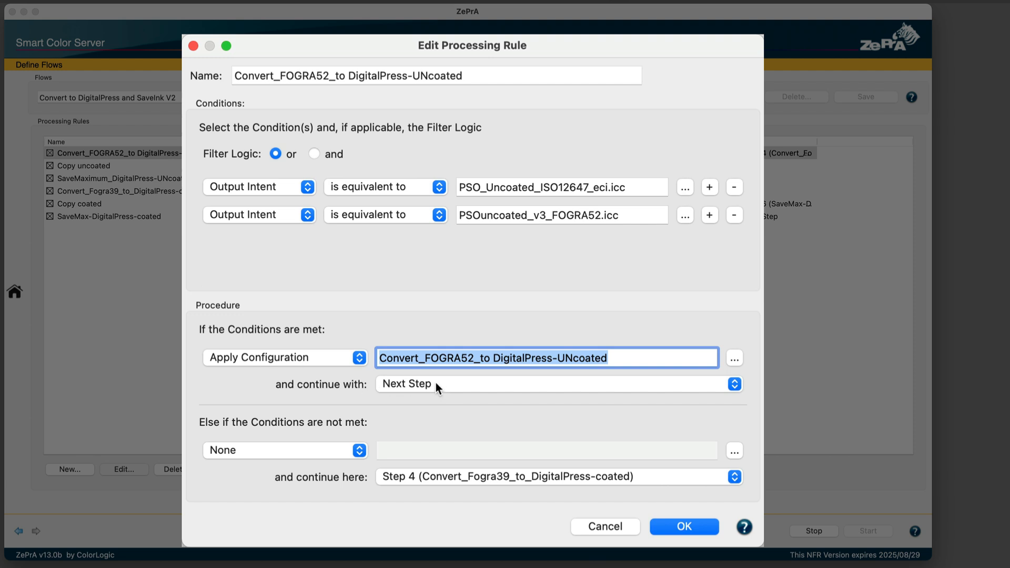
click(254, 452)
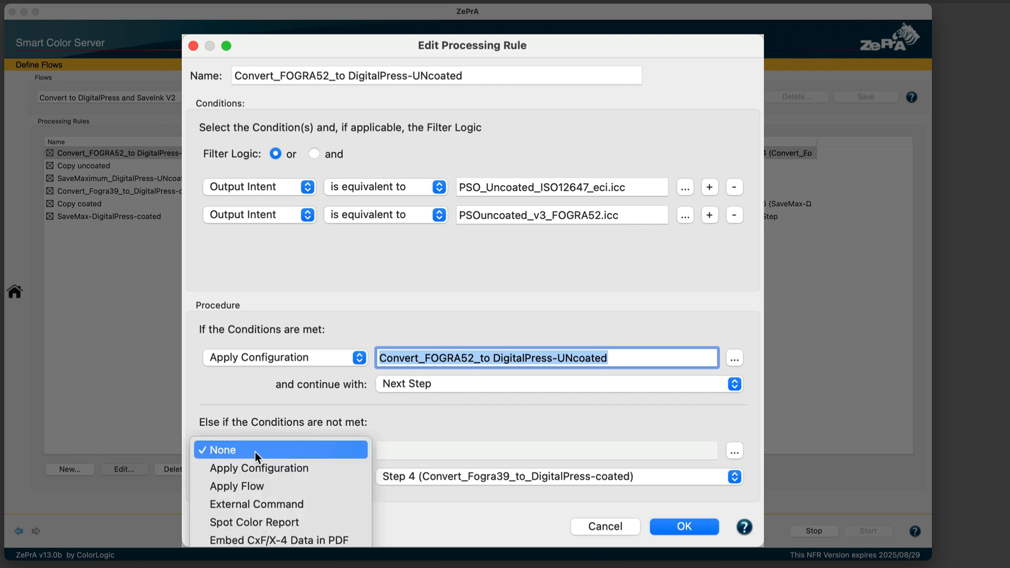
click(254, 453)
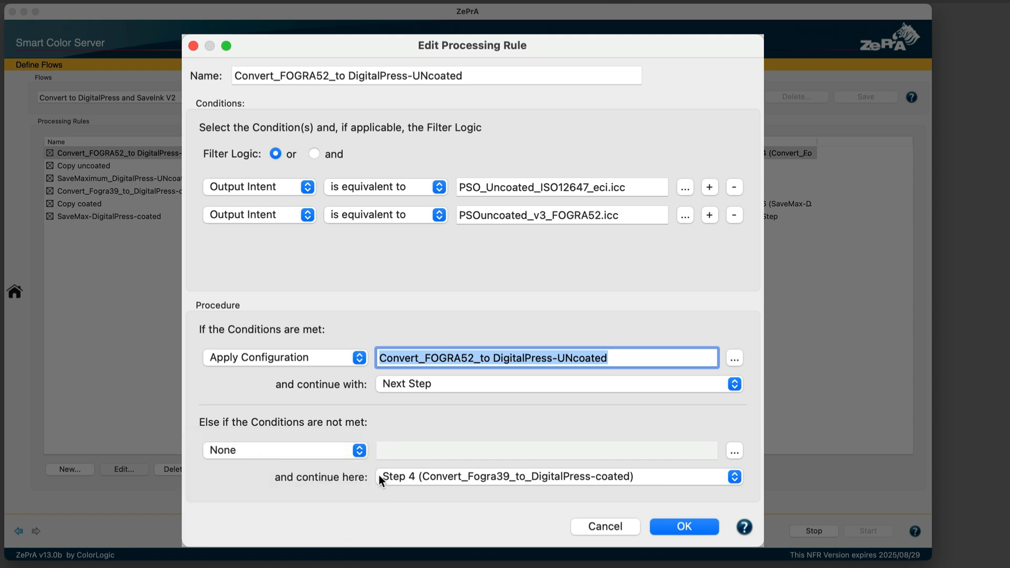
click(510, 474)
click(508, 480)
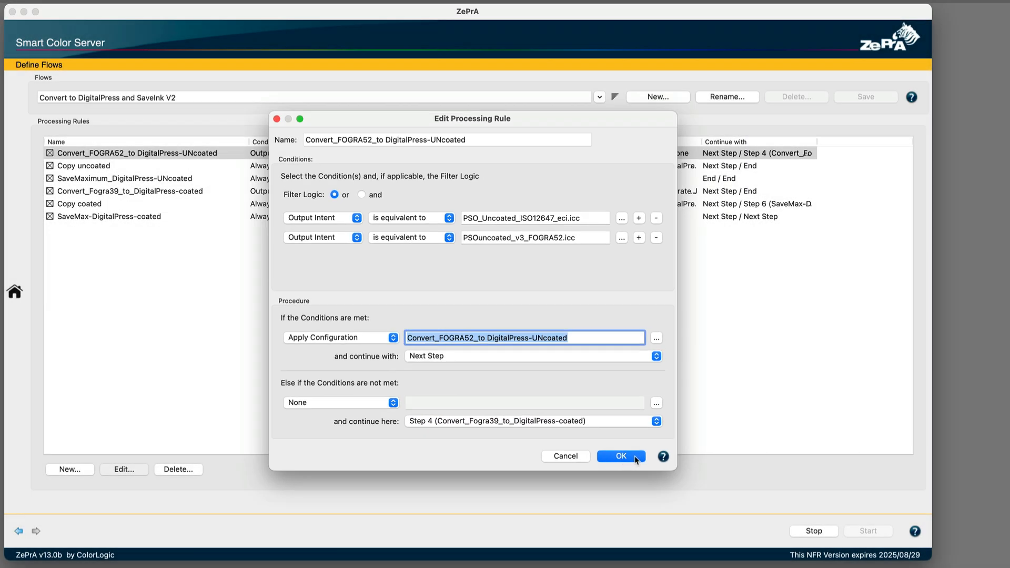
click(633, 456)
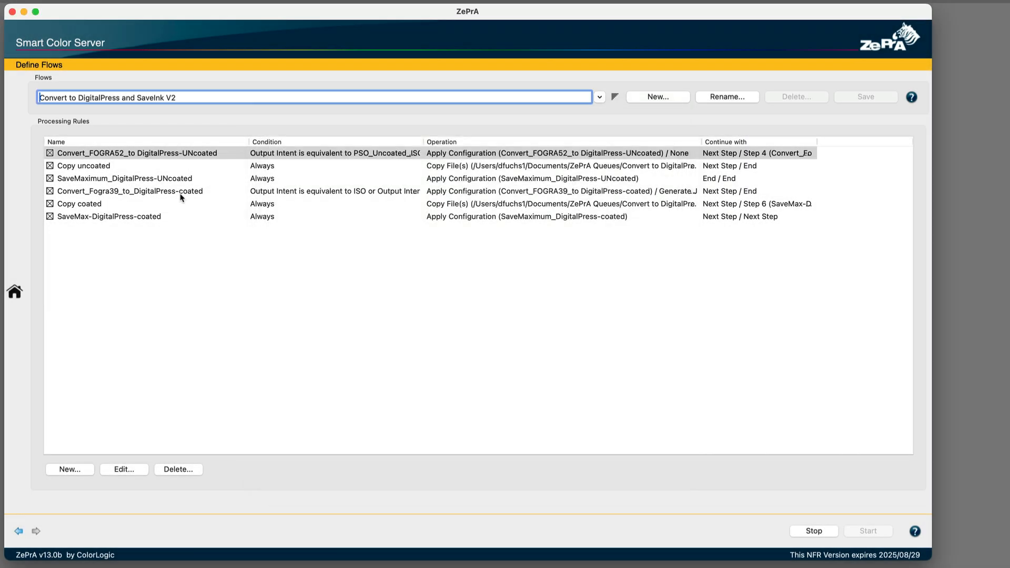
Open the Convert_Fogra39_to_DigitalPress-coated rule, review its two output-intent profiles and assigned configuration, and close it with its settings kept.
click(141, 193)
double_click(142, 195)
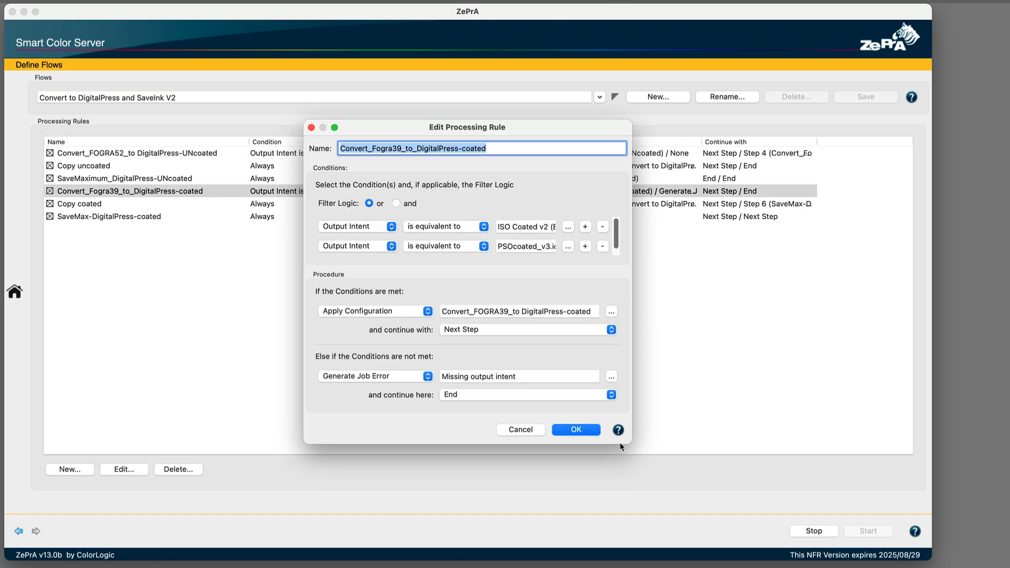
drag(631, 443, 724, 477)
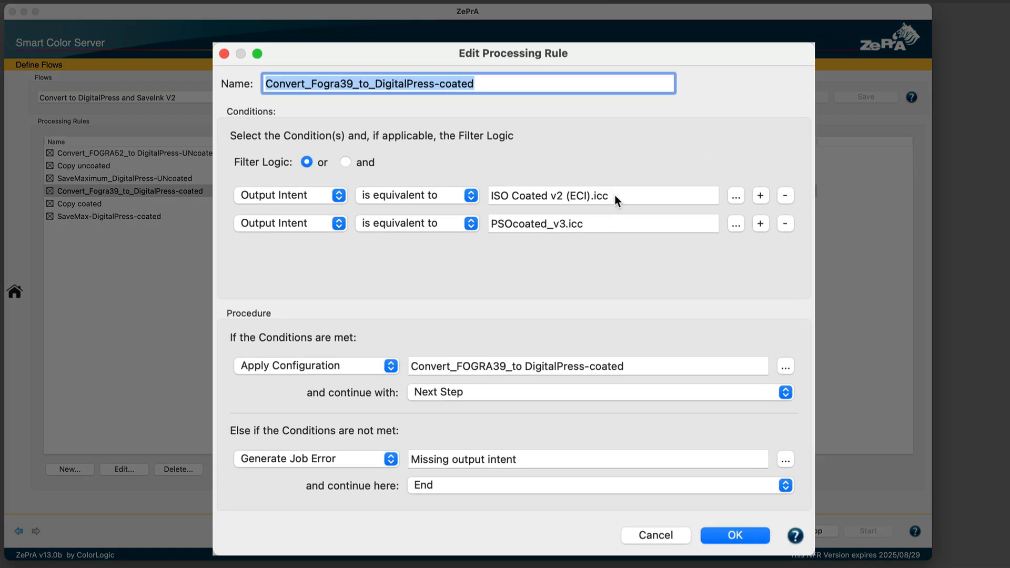
drag(614, 195, 475, 192)
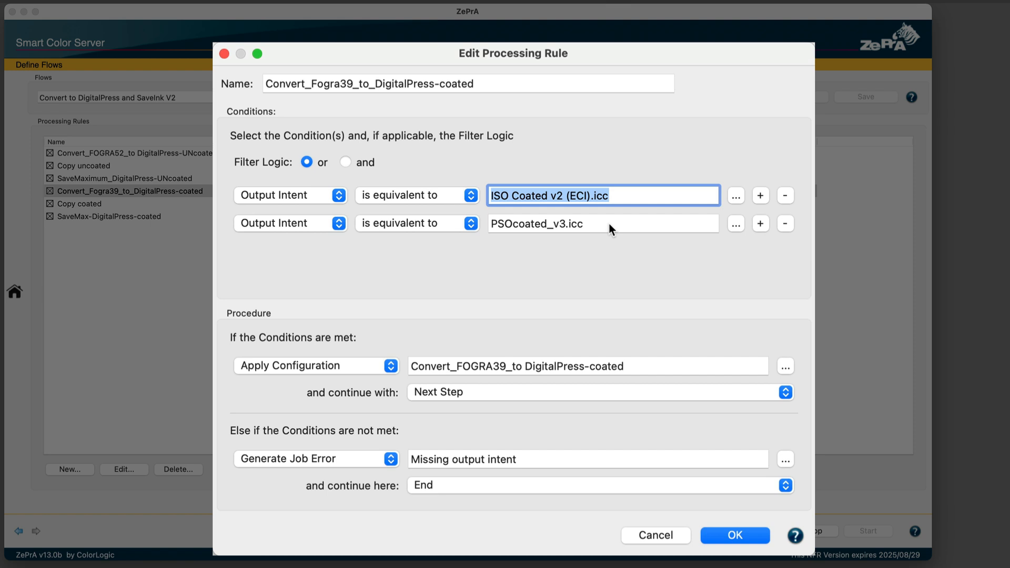
drag(609, 223, 461, 223)
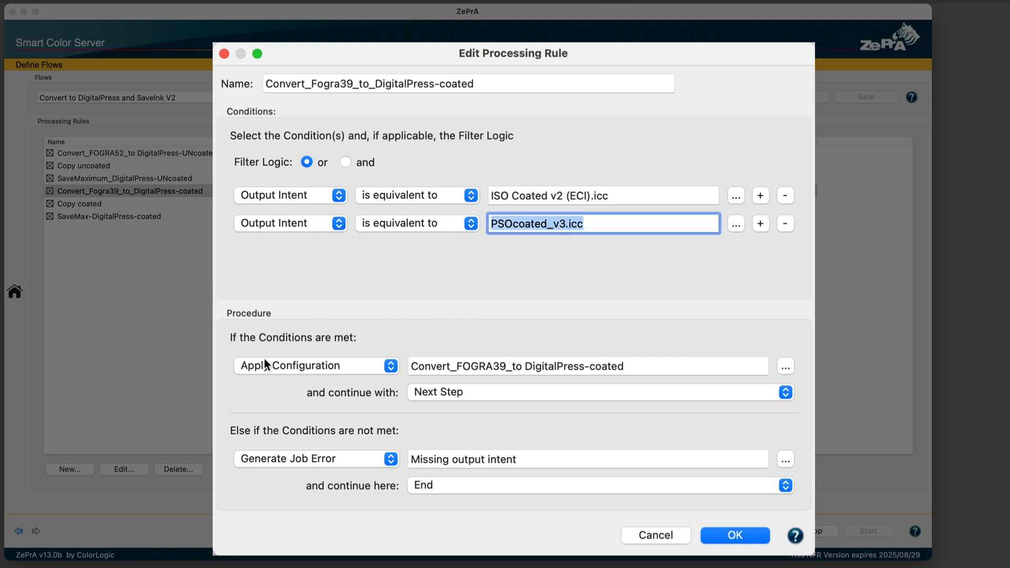
drag(632, 368, 354, 365)
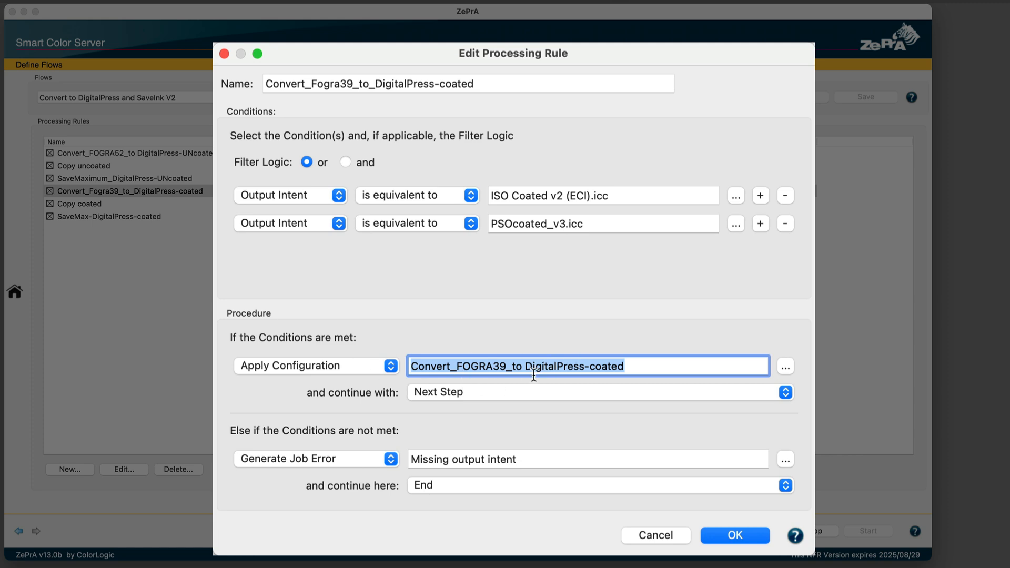
click(736, 533)
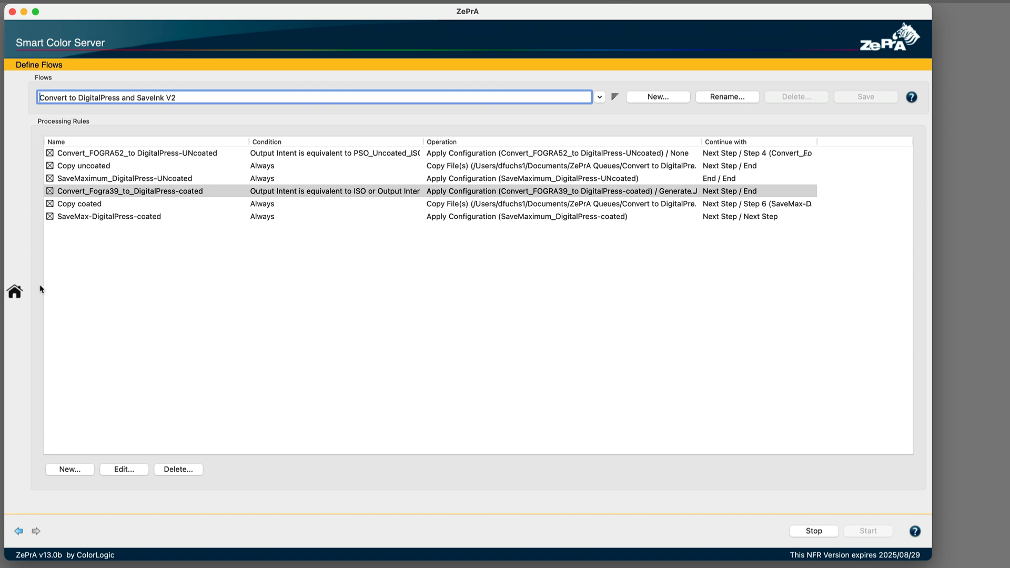
Assign the Convert to DigitalPress and SaveInk V2 flow as processing for the Link Convert + SaveInk queue and save the queue.
click(15, 292)
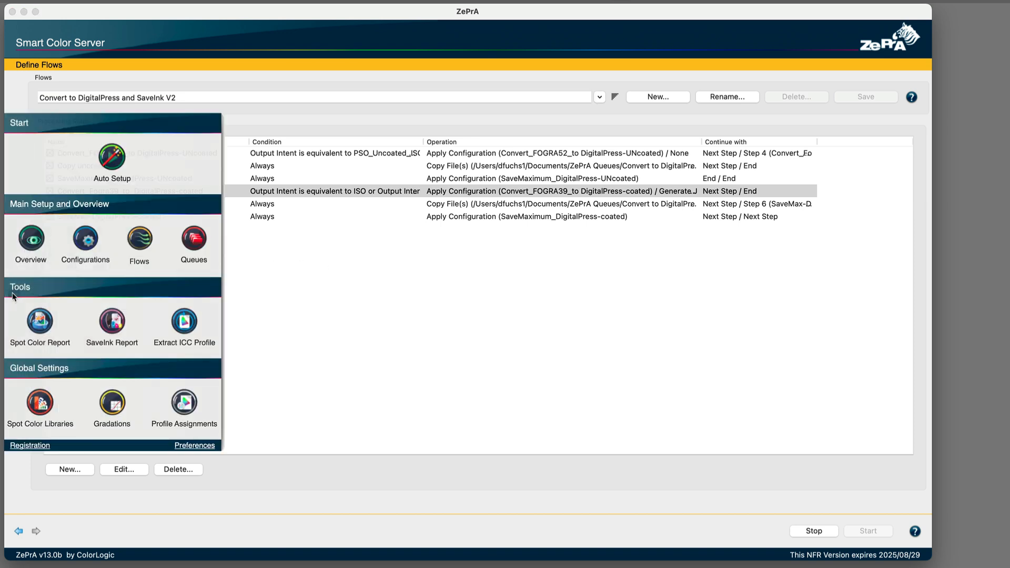
click(195, 239)
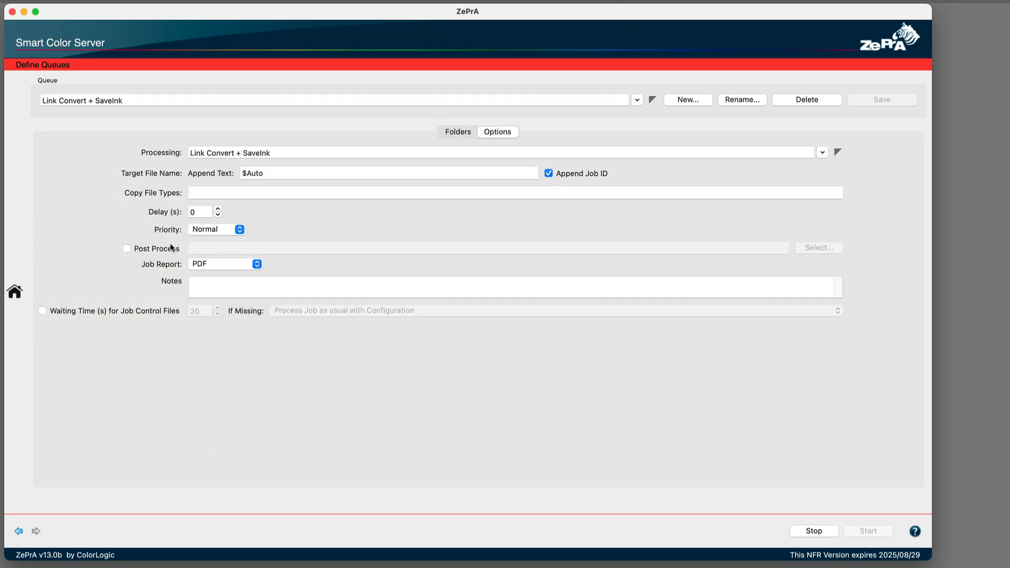
click(132, 98)
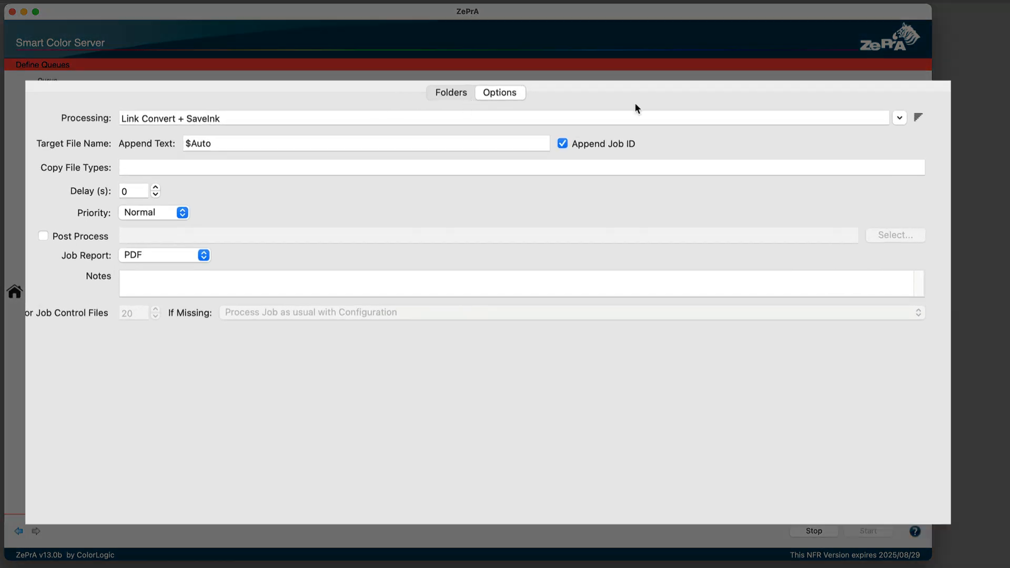
click(899, 118)
scroll(181, 225, up, 3)
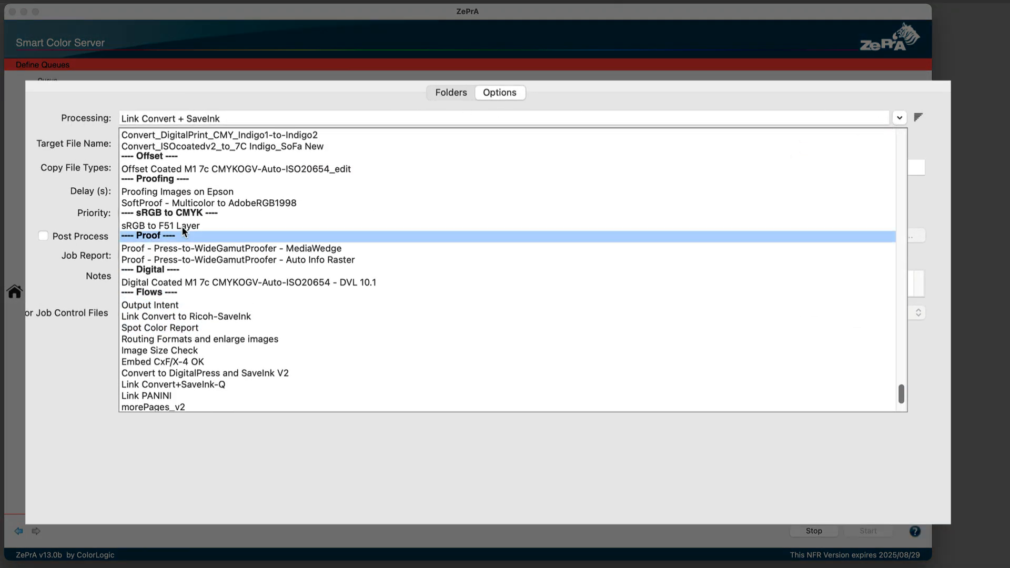
scroll(181, 225, up, 5)
scroll(187, 279, down, 8)
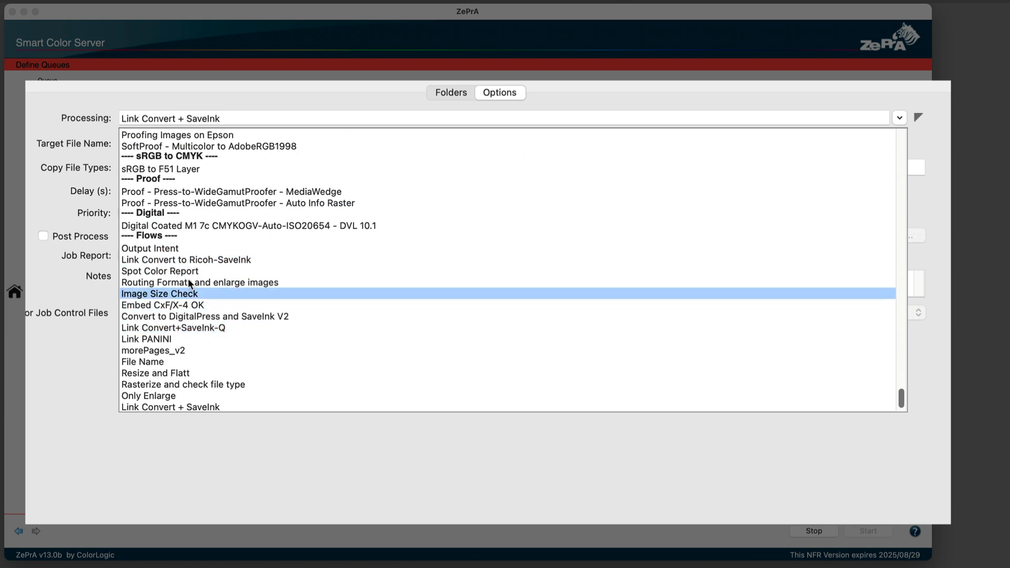
scroll(176, 360, down, 1)
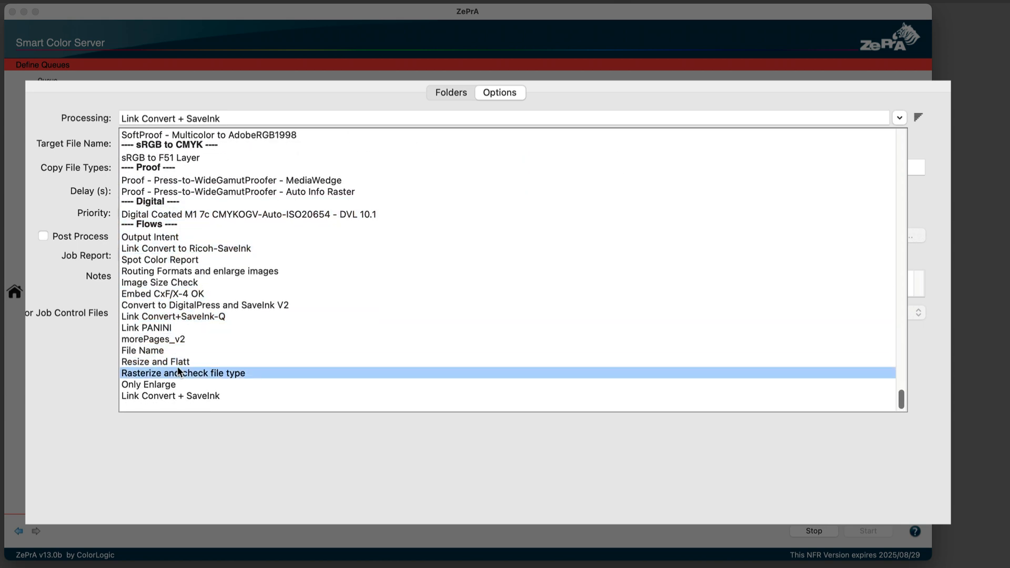
click(241, 306)
click(878, 101)
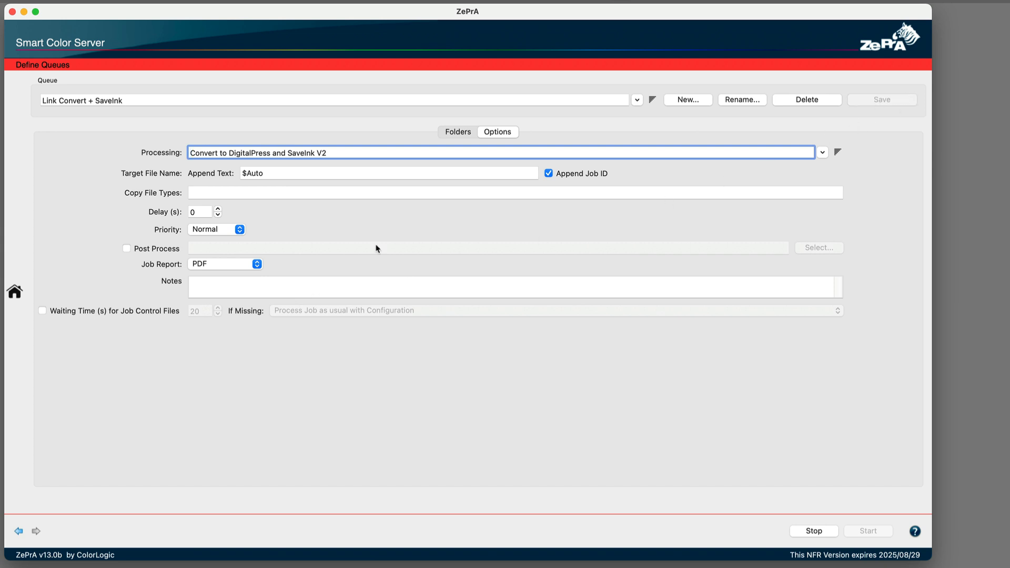
From the jobs and queues overview, reveal the Link Convert + SaveInk queue's folders in Finder and open its Done folder.
click(15, 292)
click(33, 236)
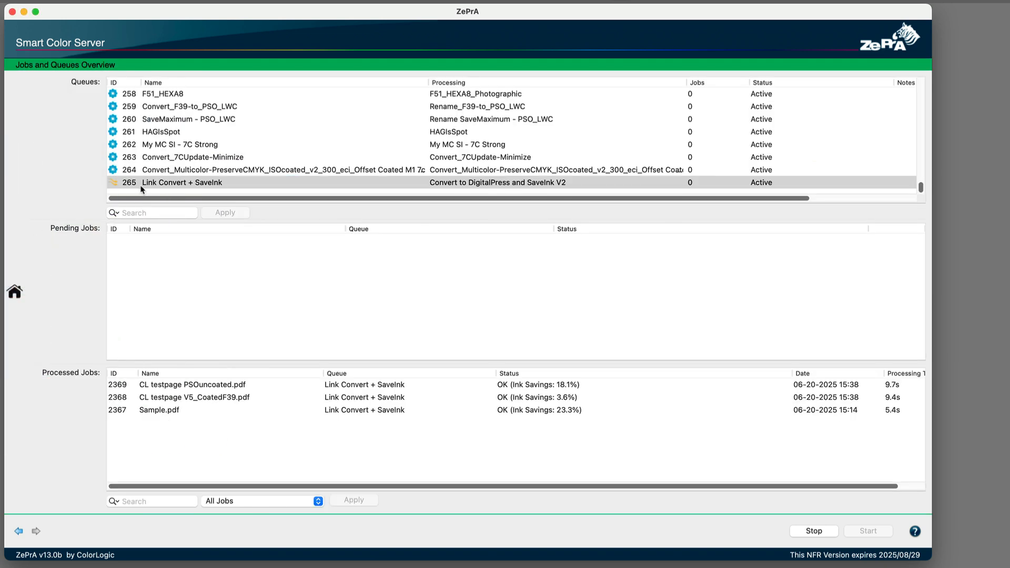
right_click(151, 183)
click(191, 280)
click(652, 290)
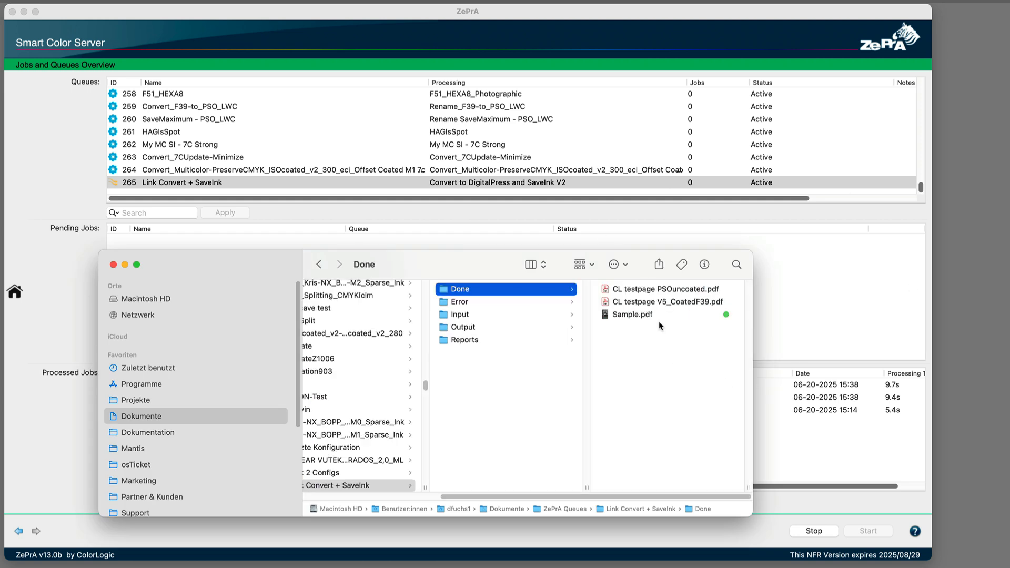
Move CL testpage PSOuncoated.pdf and CL testpage V5_CoatedF39.pdf into the queue's Input folder and minimize the Finder window.
click(684, 290)
shift+click(536, 301)
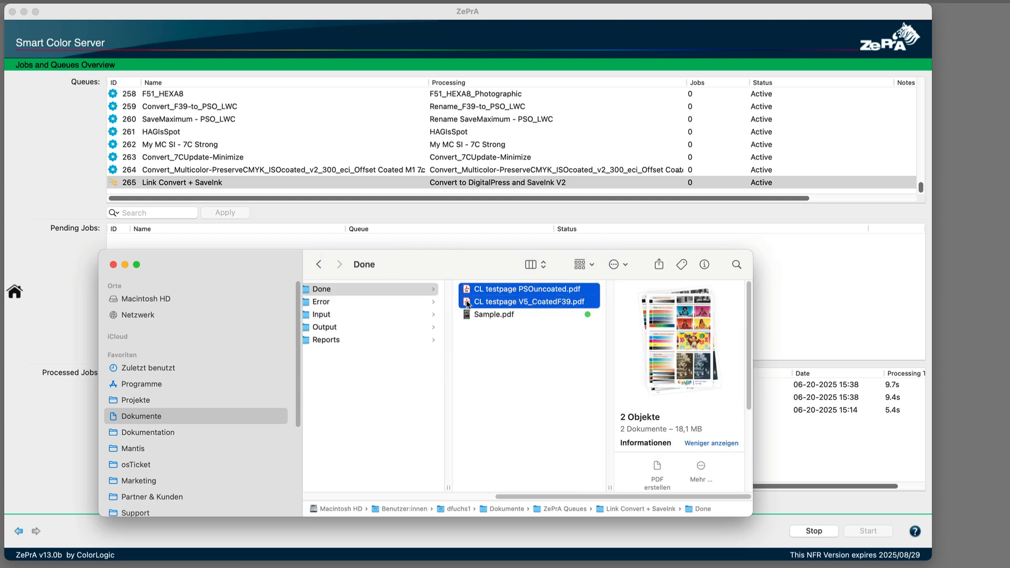
drag(467, 303, 326, 317)
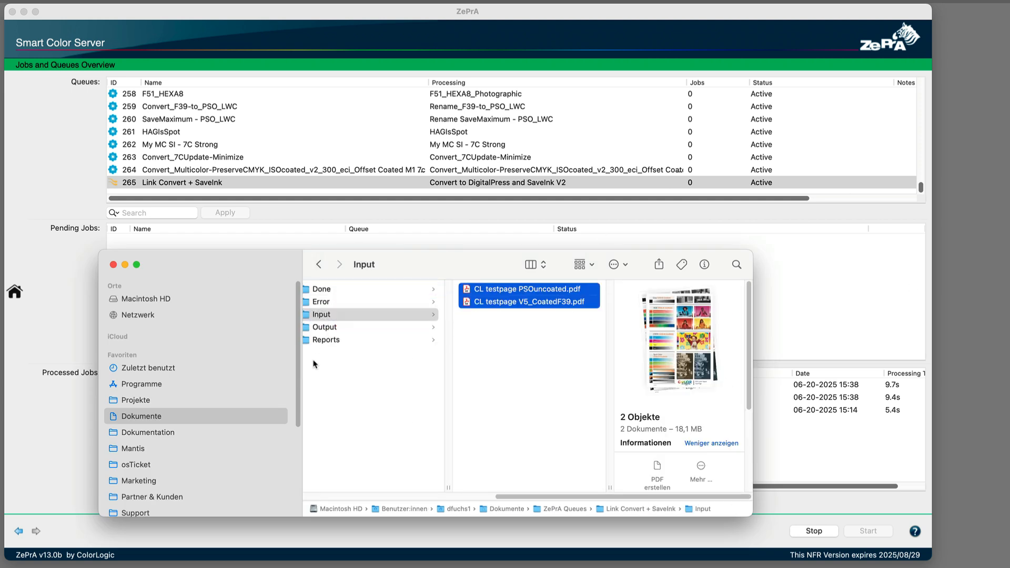
click(125, 264)
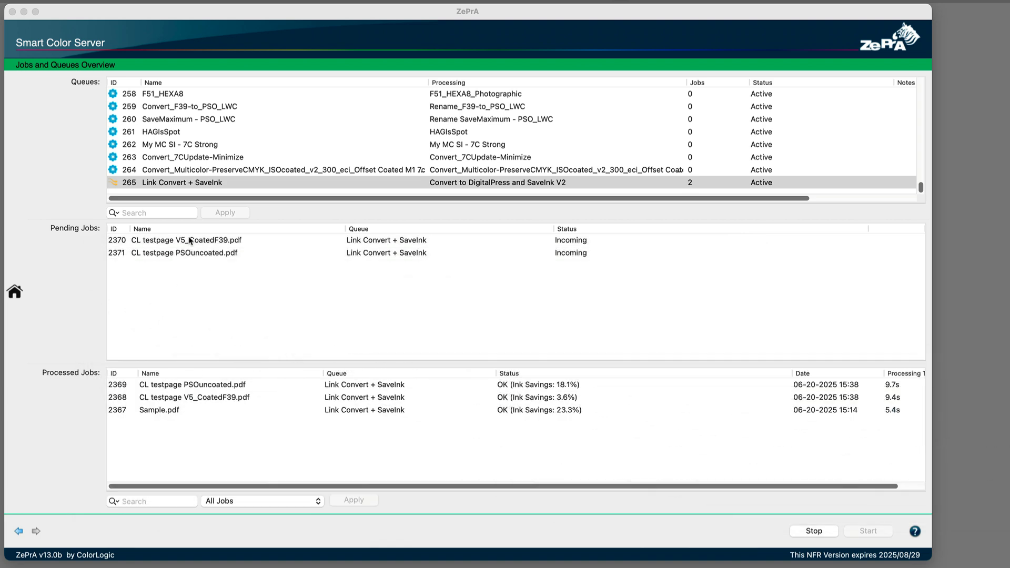
Open the job report of the processed CL testpage V5_CoatedF39.pdf and examine the configurations applied under Operations.
click(223, 386)
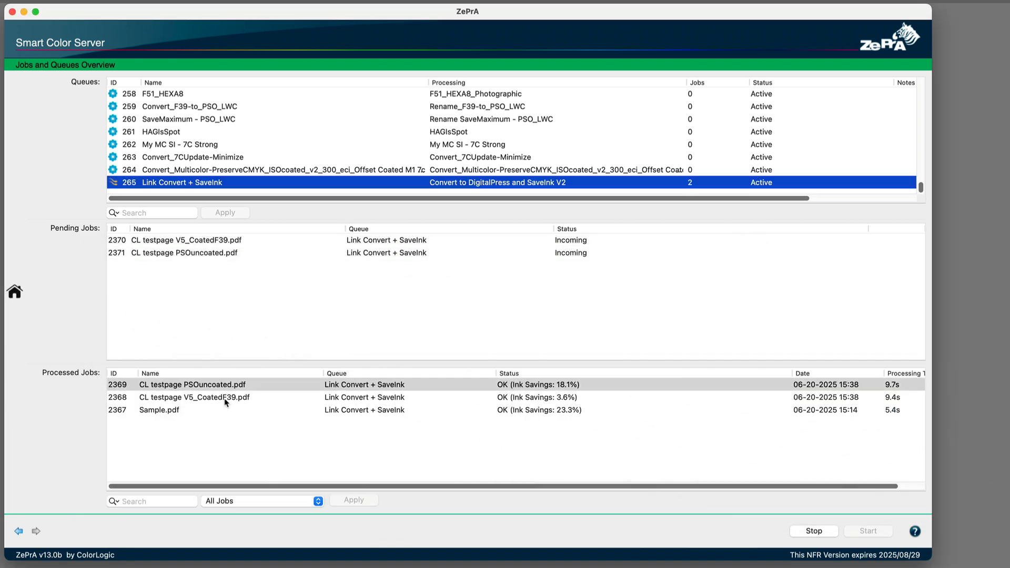
double_click(223, 398)
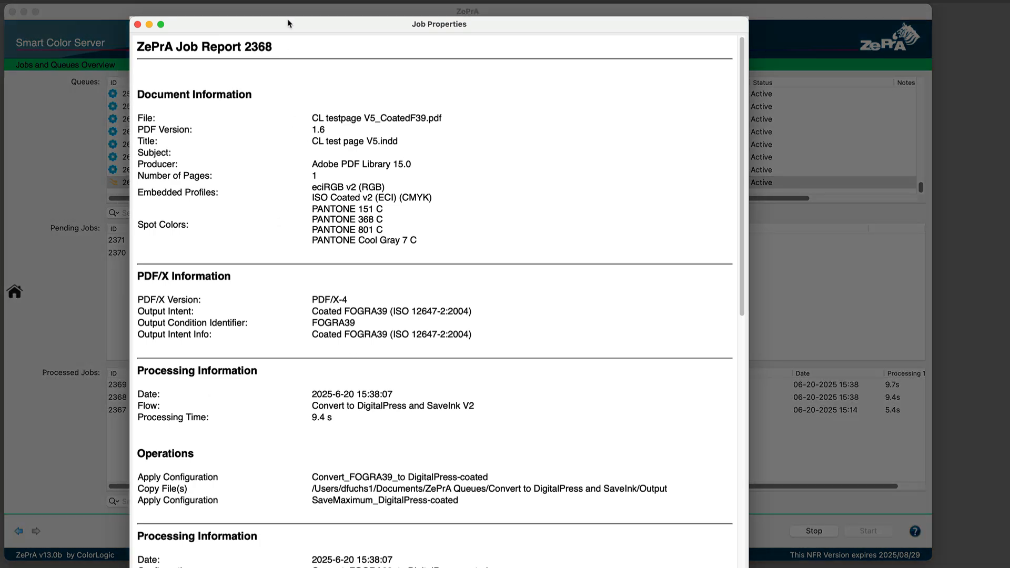
drag(288, 23, 317, 12)
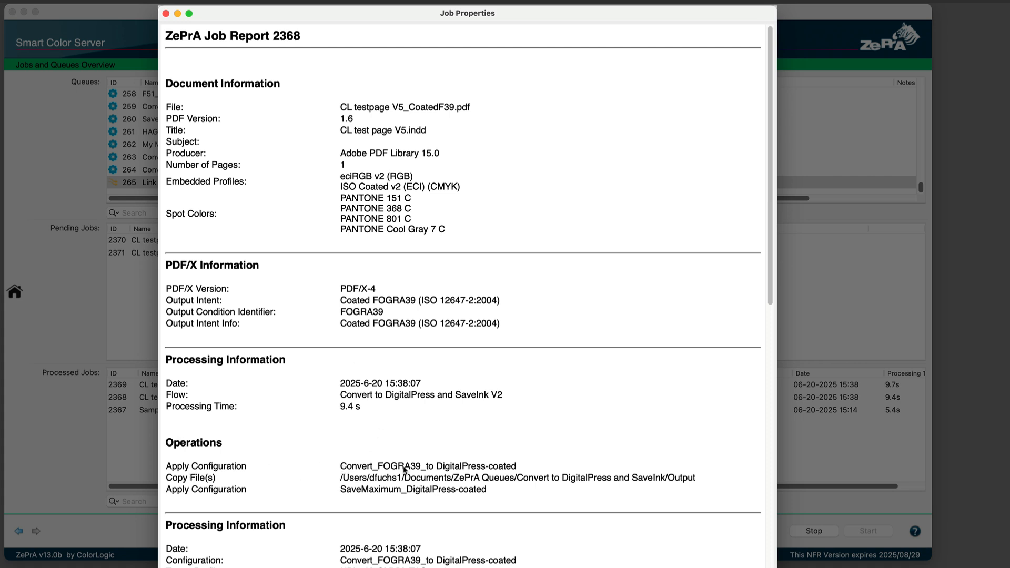
drag(495, 467, 463, 468)
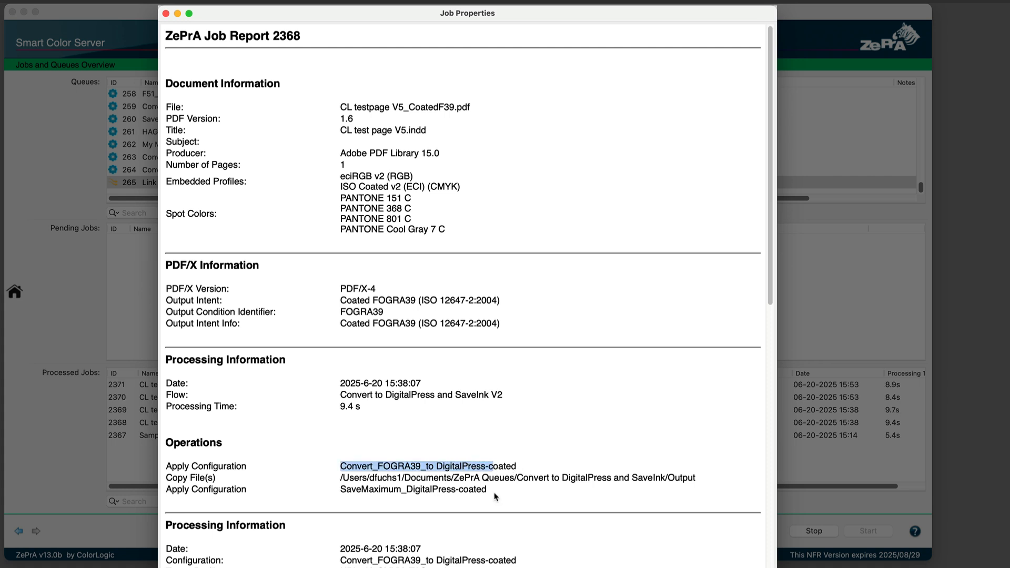
drag(487, 490, 331, 490)
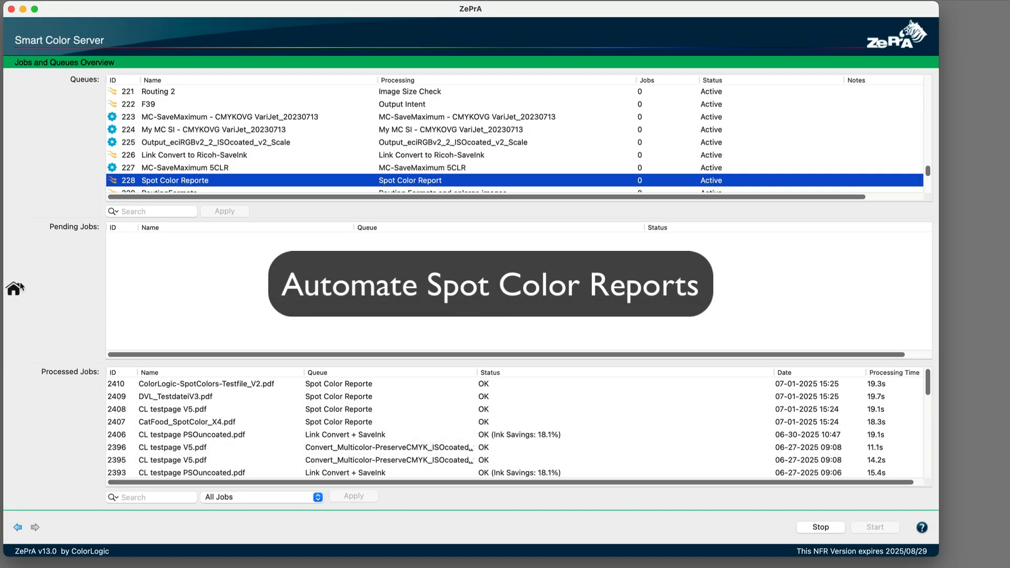
In the Spot Color Report tool, tick Convert_ISOcoatedv2_to_HP25K_Paper_7C and Convert_JapanColor2001Coated_ISOcoated_v2 for CL testpage V5.pdf, then close it without creating a report.
click(13, 288)
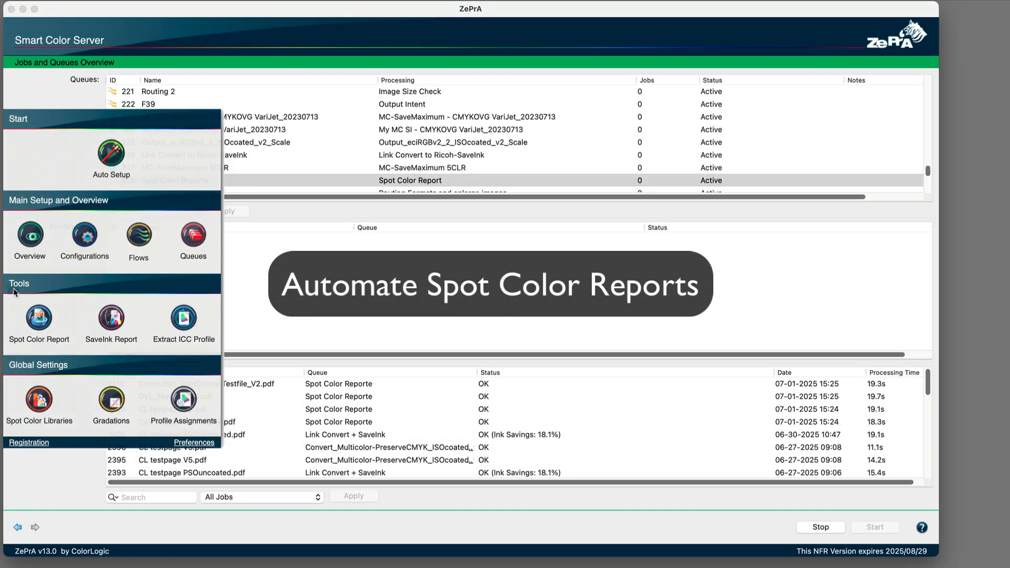
click(41, 318)
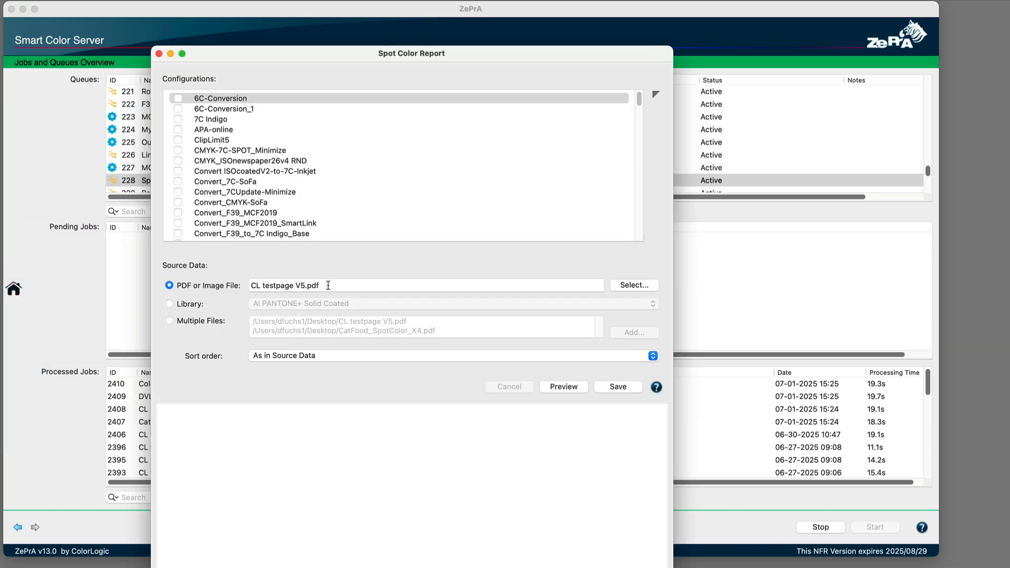
drag(327, 285, 232, 286)
drag(638, 101, 637, 128)
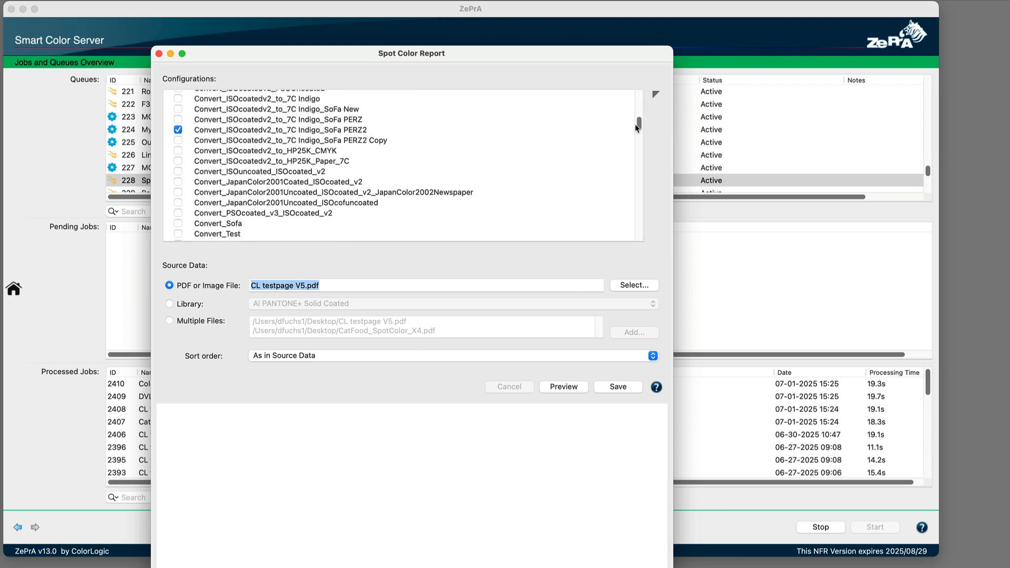
click(178, 161)
click(178, 182)
click(179, 204)
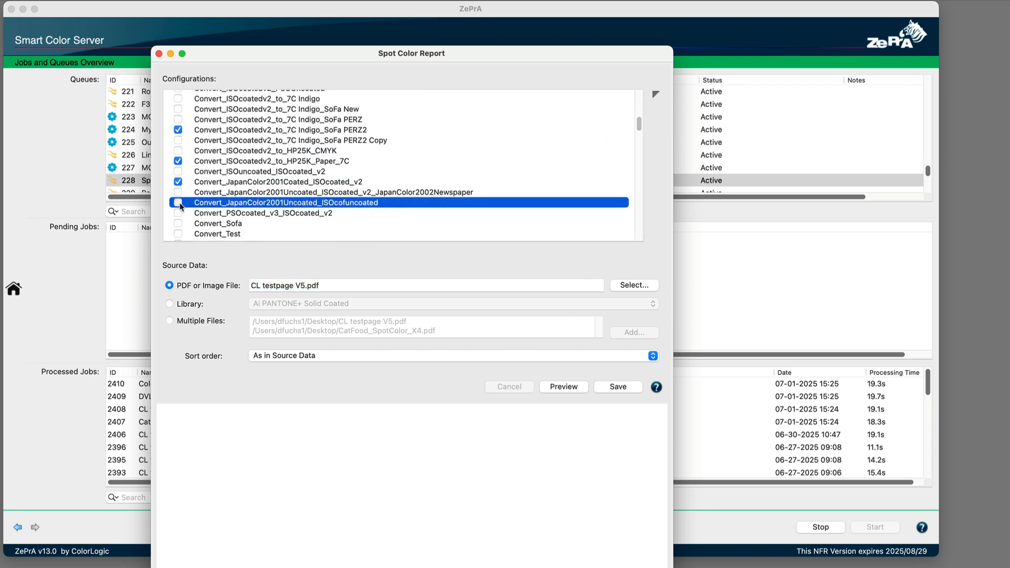
click(178, 203)
click(159, 54)
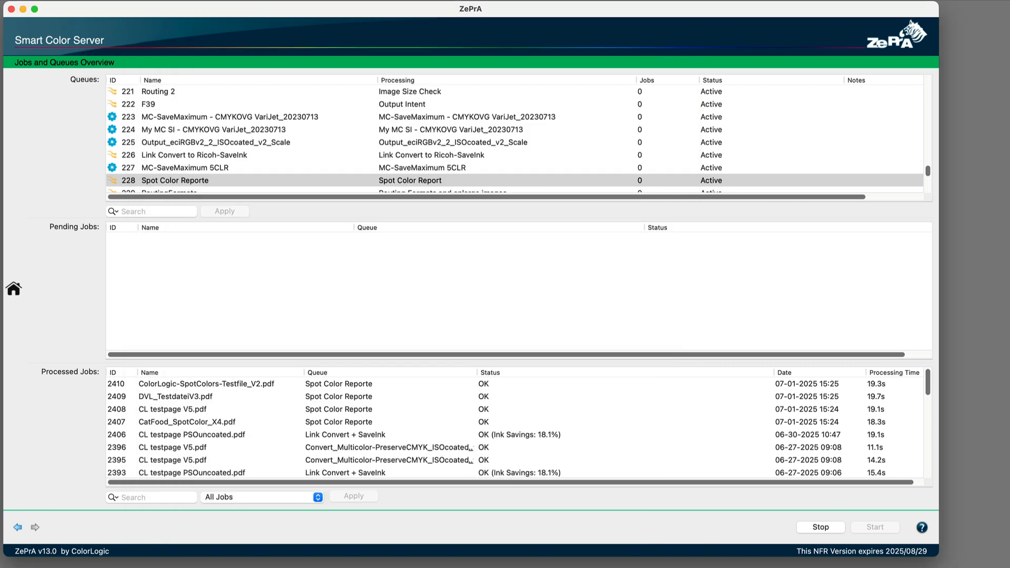
In Finder, move CatFood_SpotColor_X4.pdf, CL testpage V5.pdf, ColorLogic-SpotColors-Testfile_V2.pdf and DVL_TestdateiV3.pdf into the Spot Color Reporte queue's Input folder.
drag(1009, 391, 489, 362)
click(637, 449)
drag(636, 448, 471, 422)
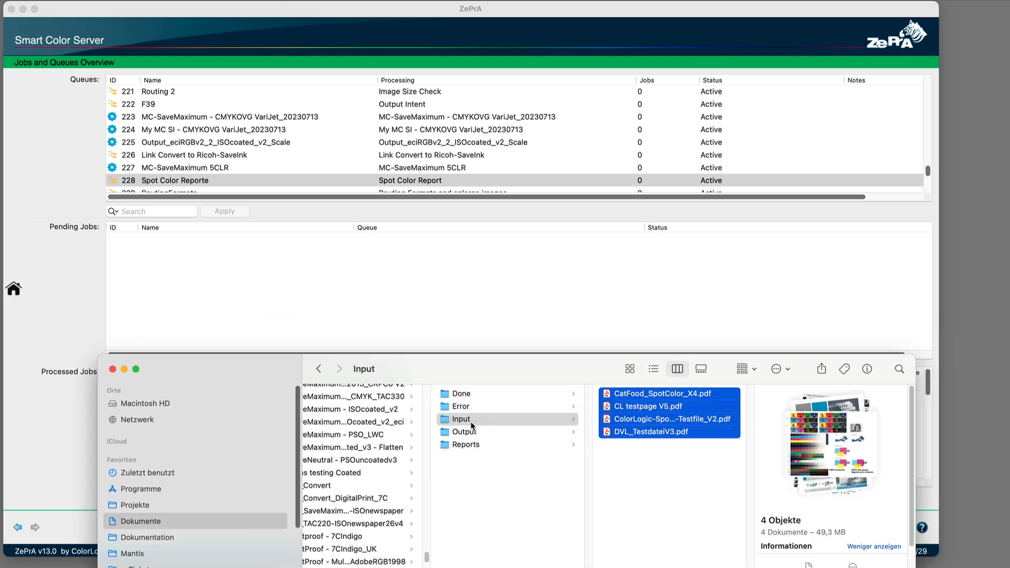
Open the queue's Output folder and preview each of the four JSON spot color report files.
click(474, 433)
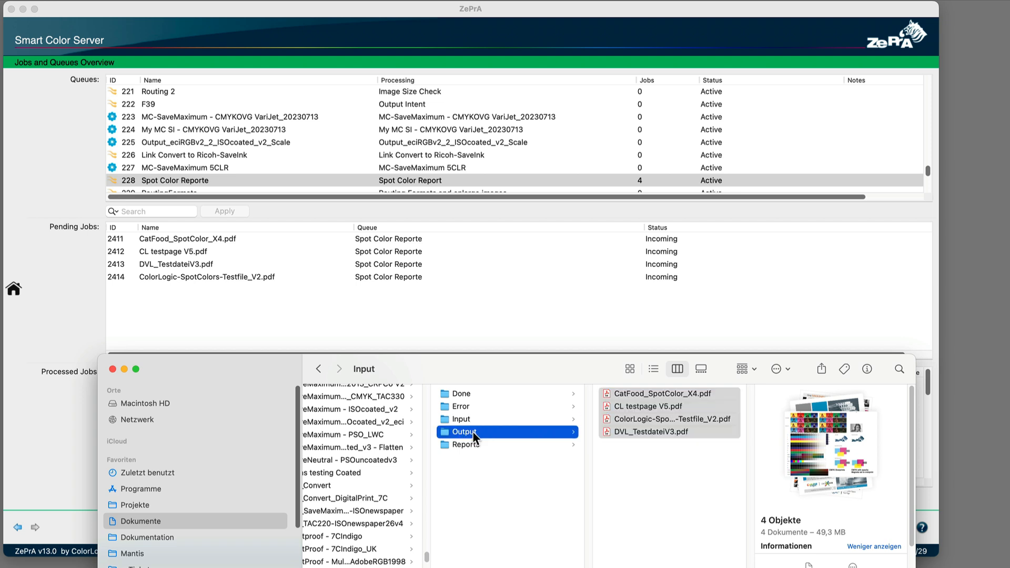
drag(752, 566, 899, 567)
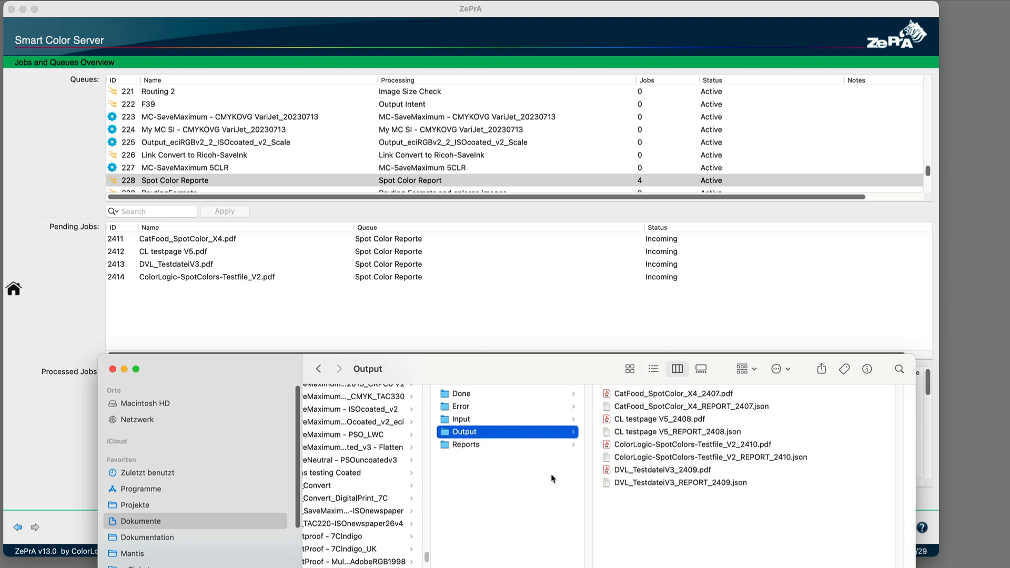
drag(539, 364, 488, 326)
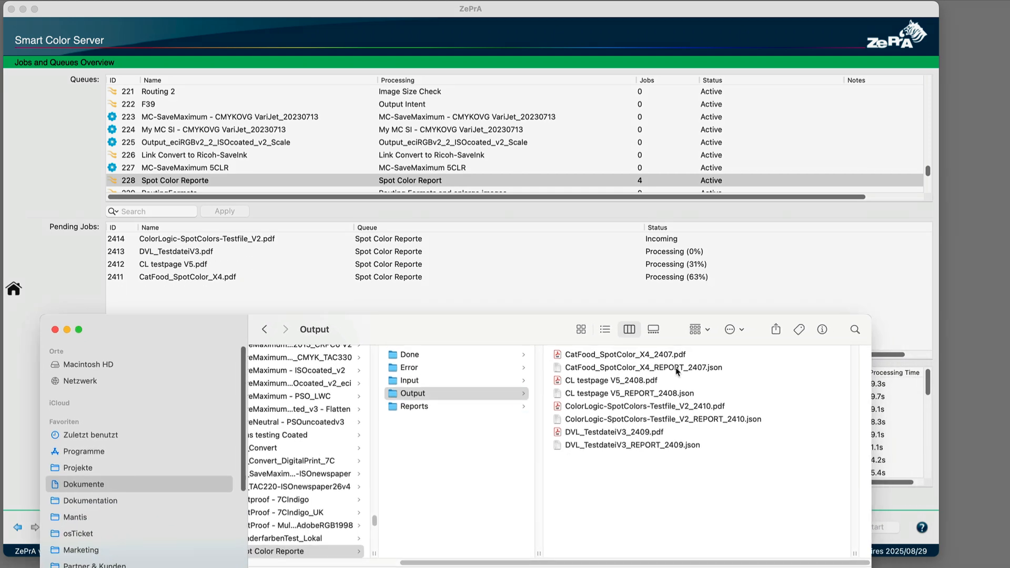
click(673, 369)
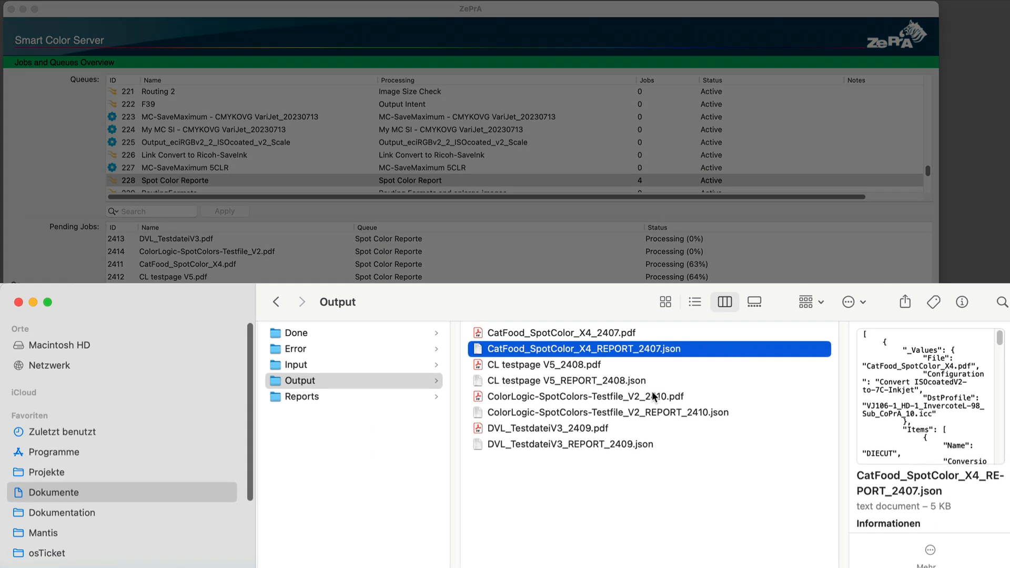
click(652, 379)
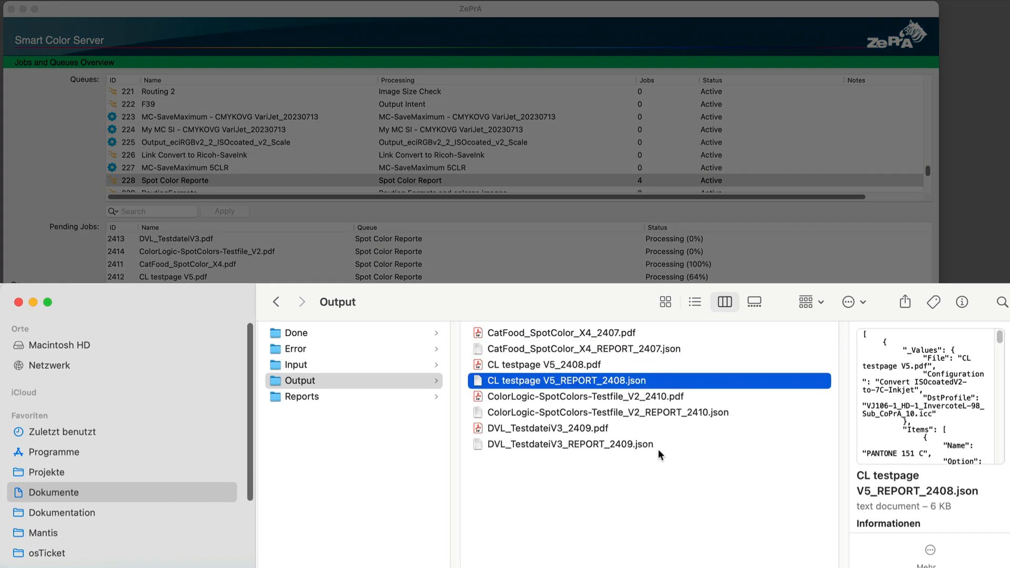
click(691, 412)
click(642, 443)
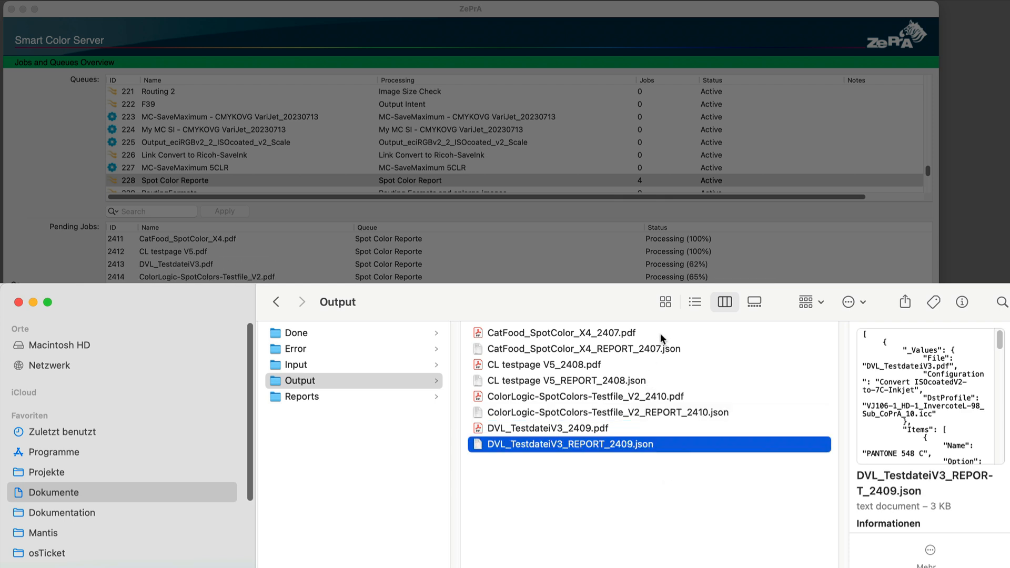
Preview the four processed PDF files in the Output folder.
click(634, 335)
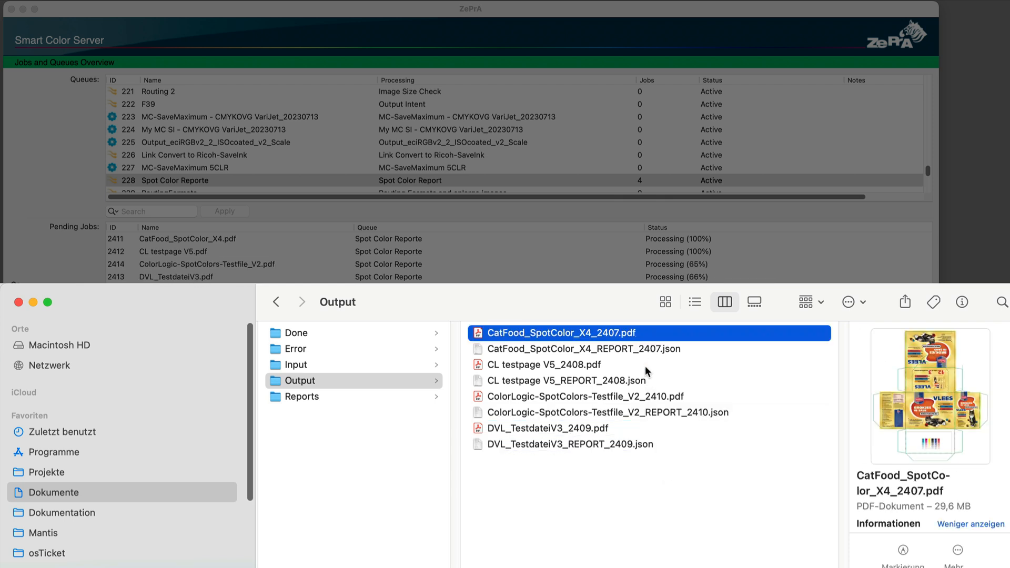
click(585, 365)
click(680, 396)
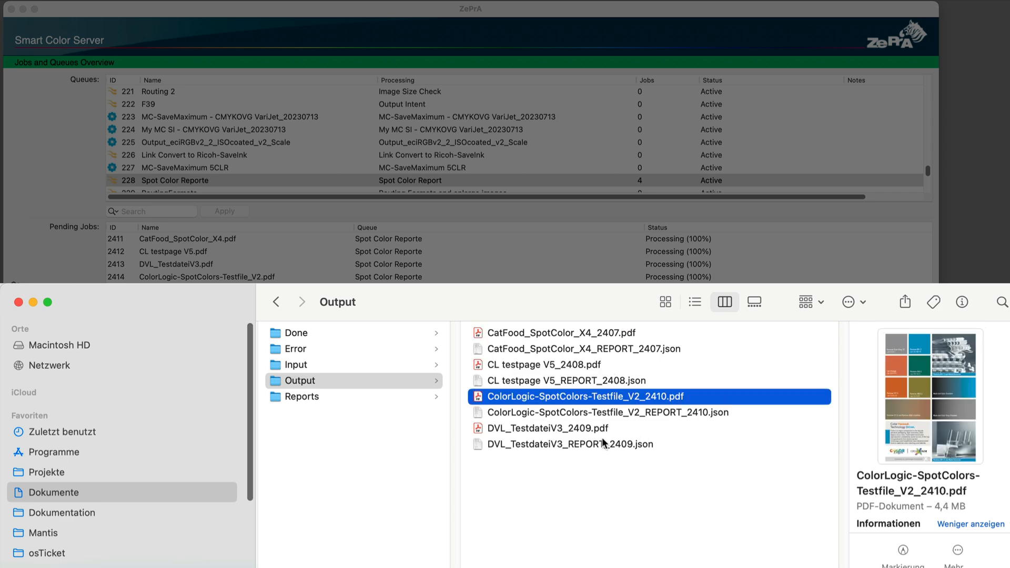
click(601, 429)
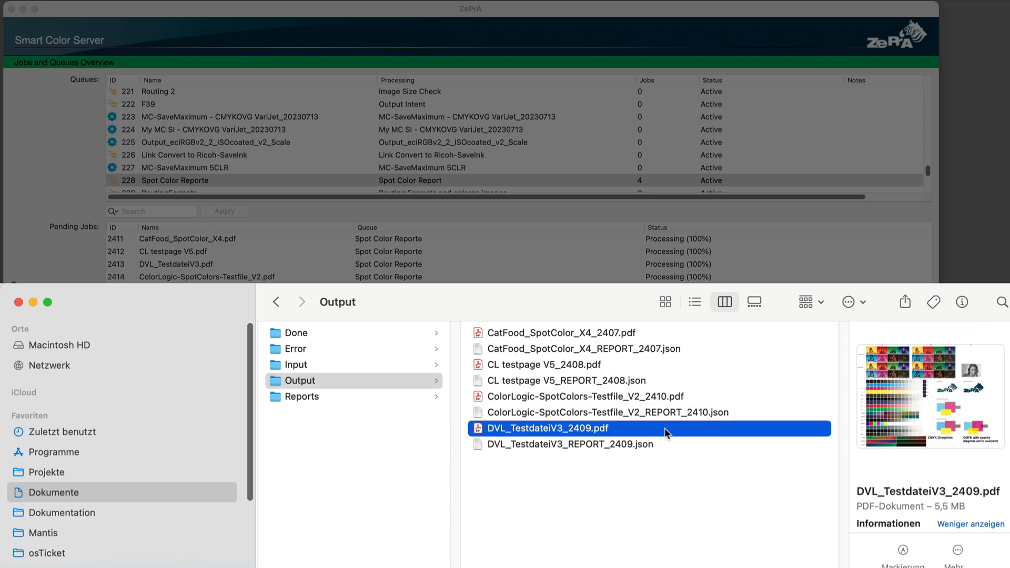
Return to ZePrA, open the Spot Color Report flow from the Spot Color Reporte queue, and open its Spot rule's report settings.
click(335, 279)
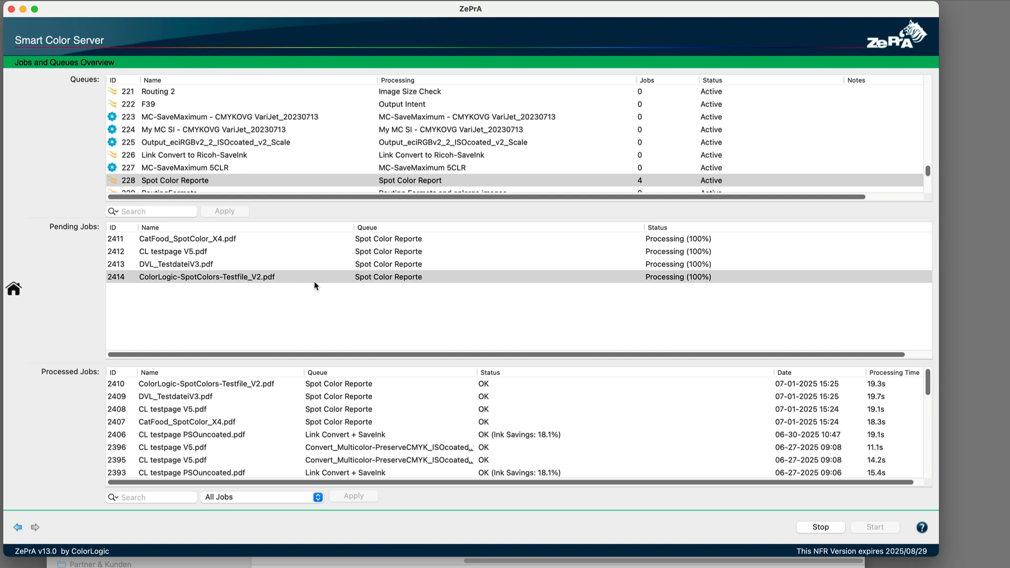
double_click(192, 183)
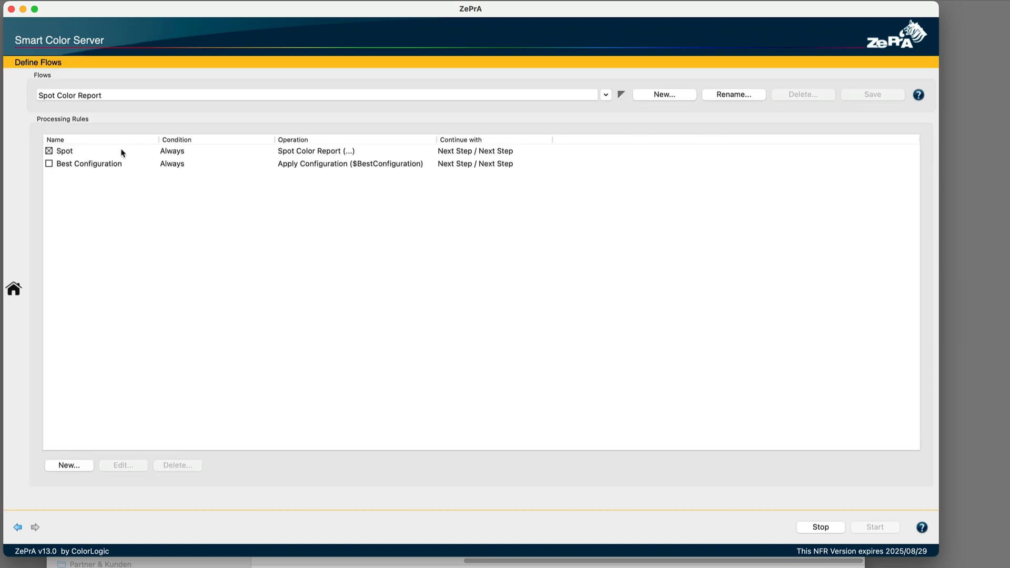
click(73, 153)
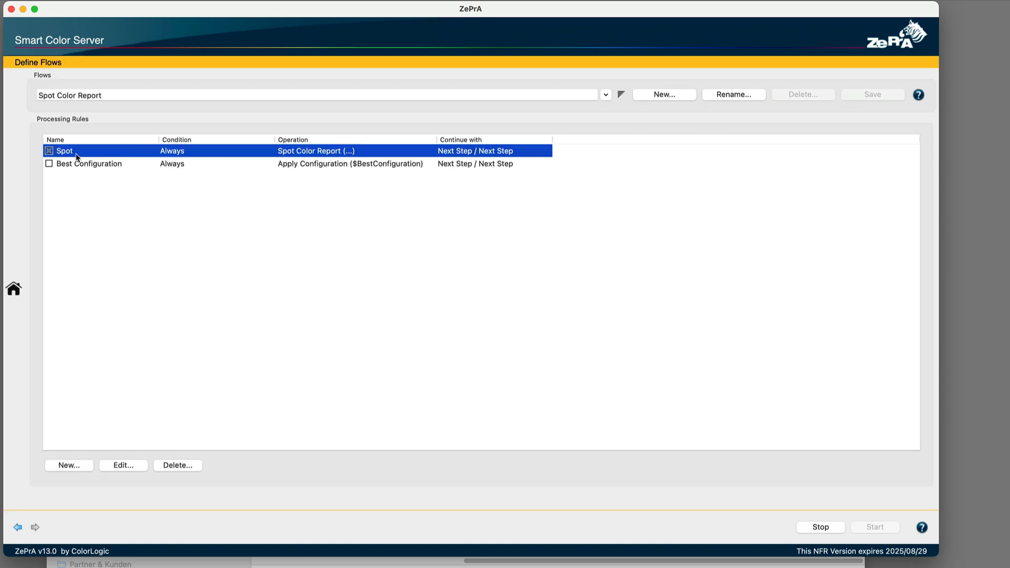
double_click(300, 156)
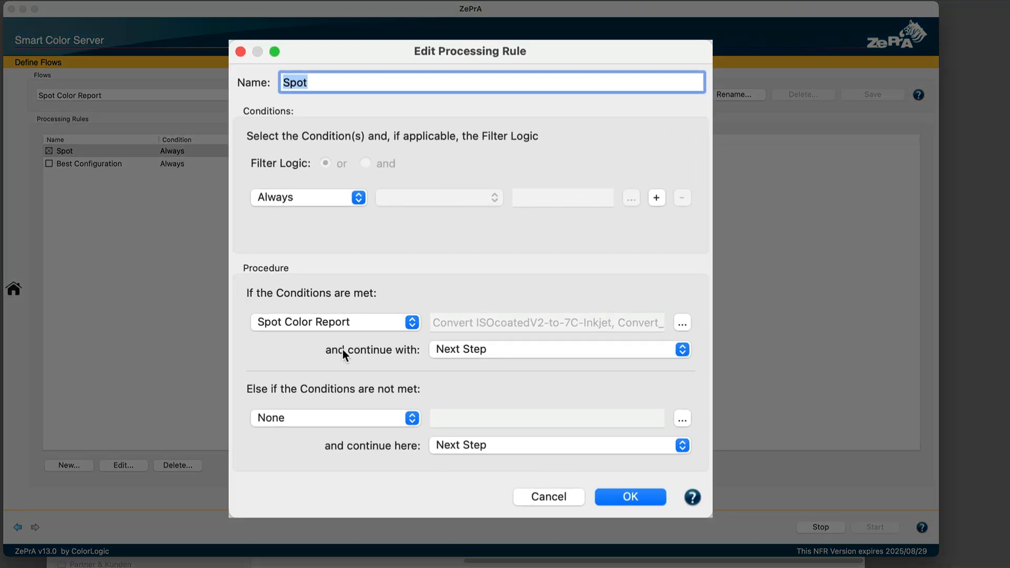
click(358, 322)
click(358, 321)
click(682, 324)
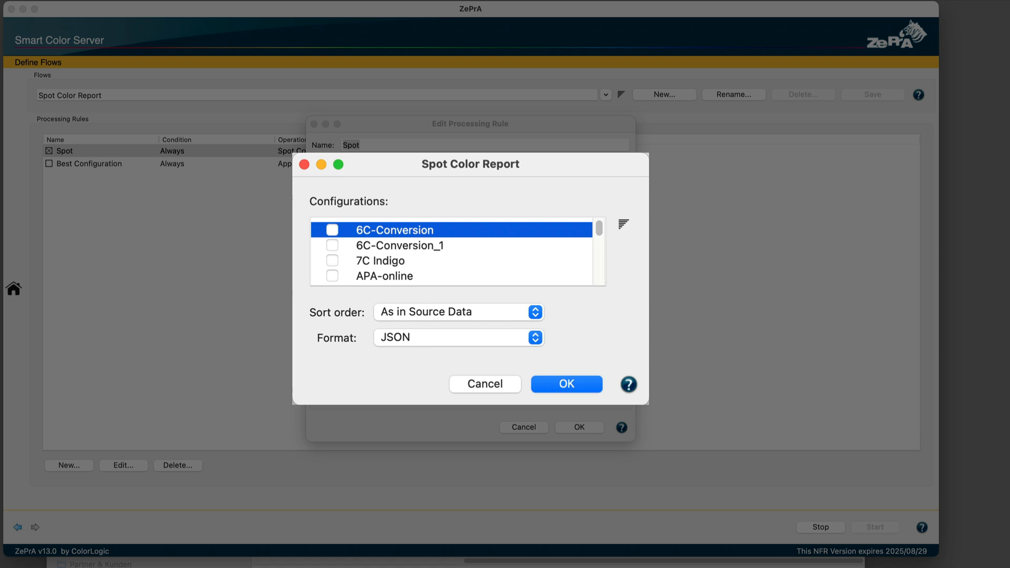
Review the ticked configurations, sort order and format options of the spot color report, keeping As in Source Data and JSON, and accept the Spot rule.
scroll(598, 231, down, 6)
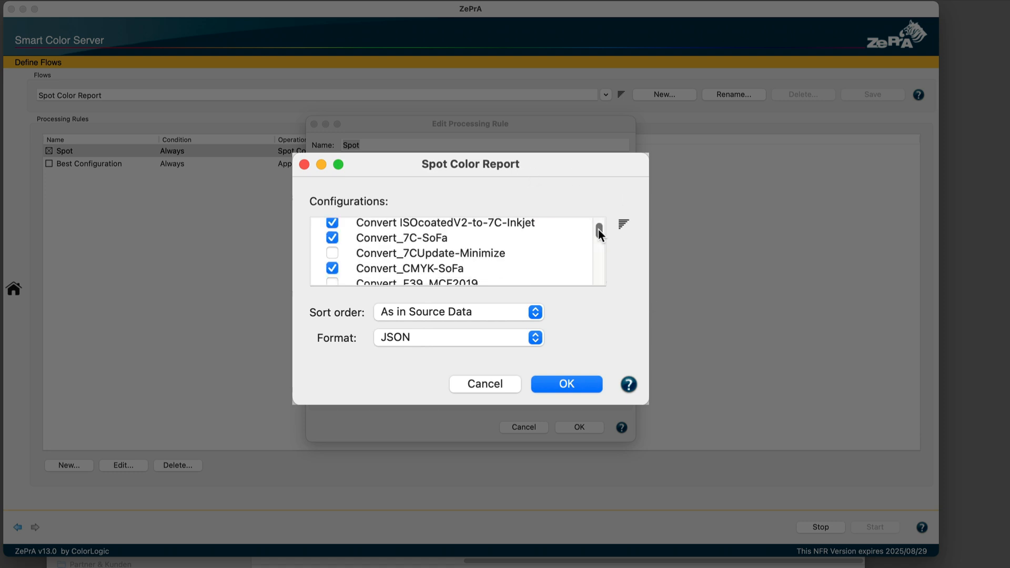
scroll(598, 230, up, 2)
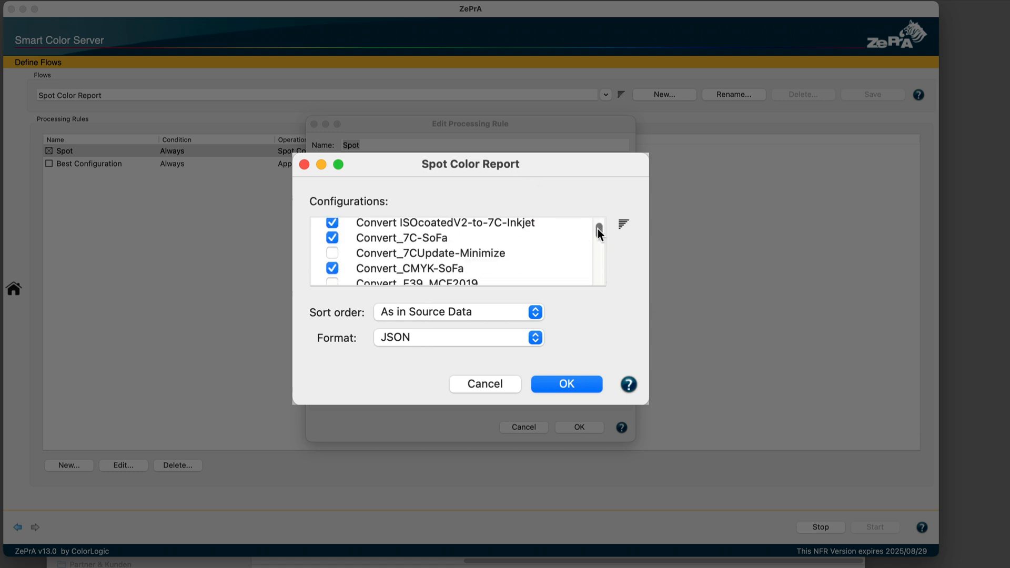
click(478, 310)
click(478, 313)
click(463, 338)
click(463, 340)
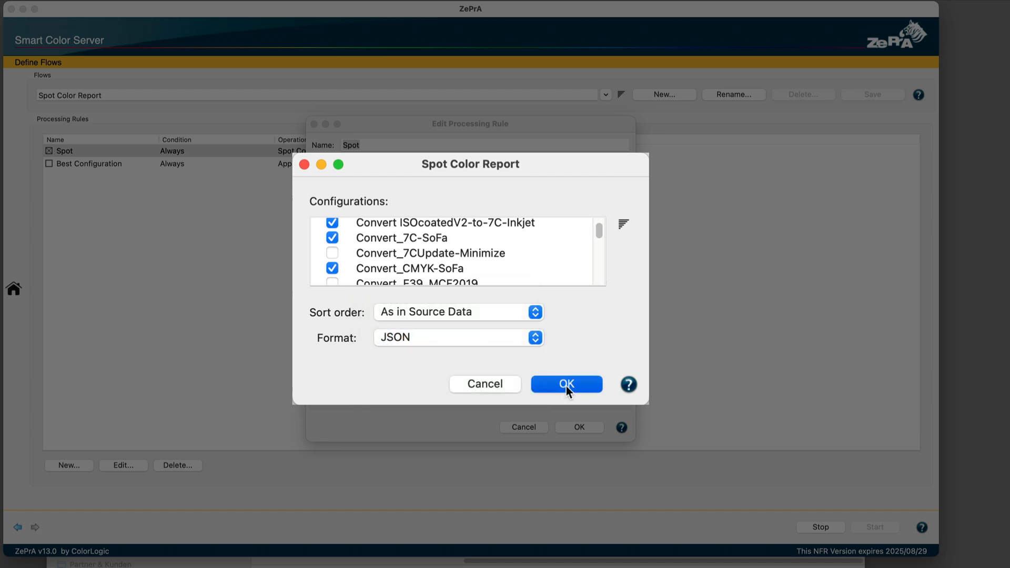
click(566, 386)
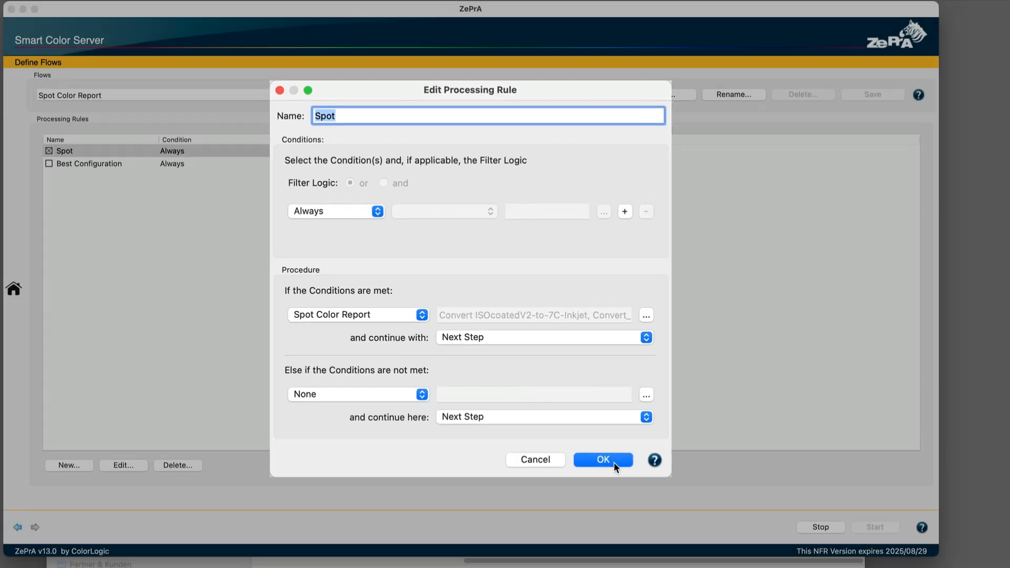
click(603, 460)
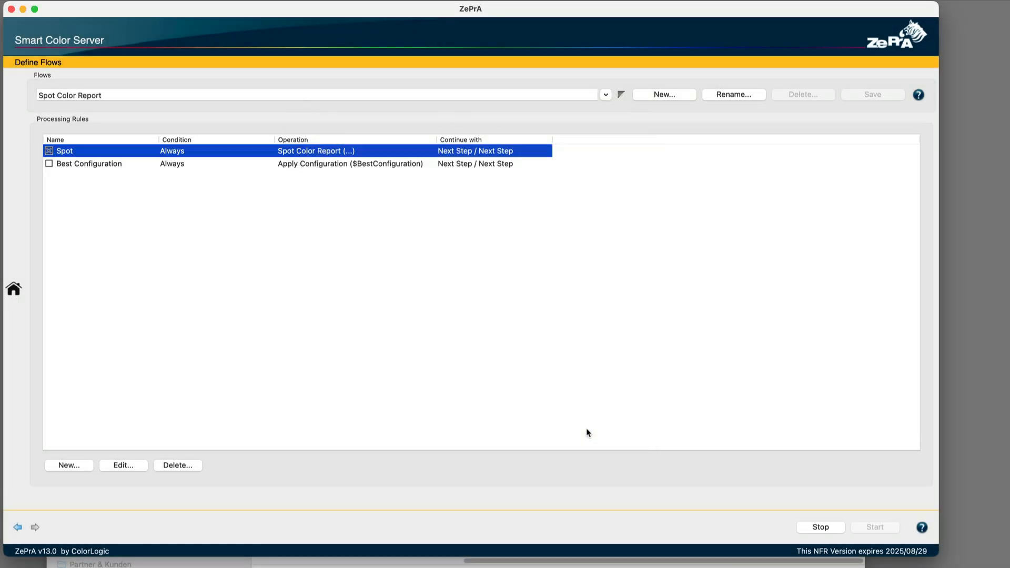
Enable the Best Configuration rule and have it apply Best Configuration according to Spot Color Report.
click(49, 163)
click(113, 166)
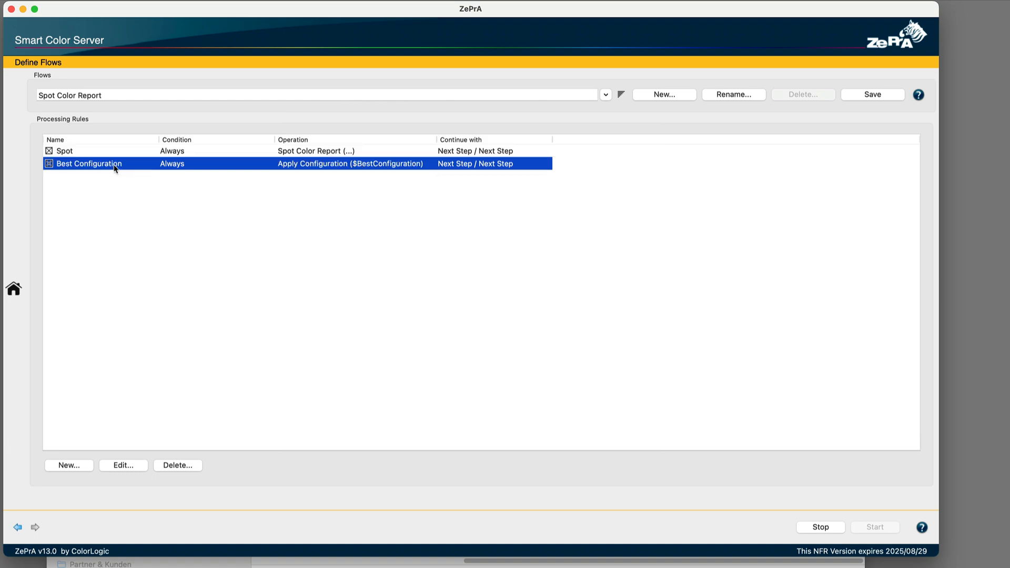
double_click(181, 166)
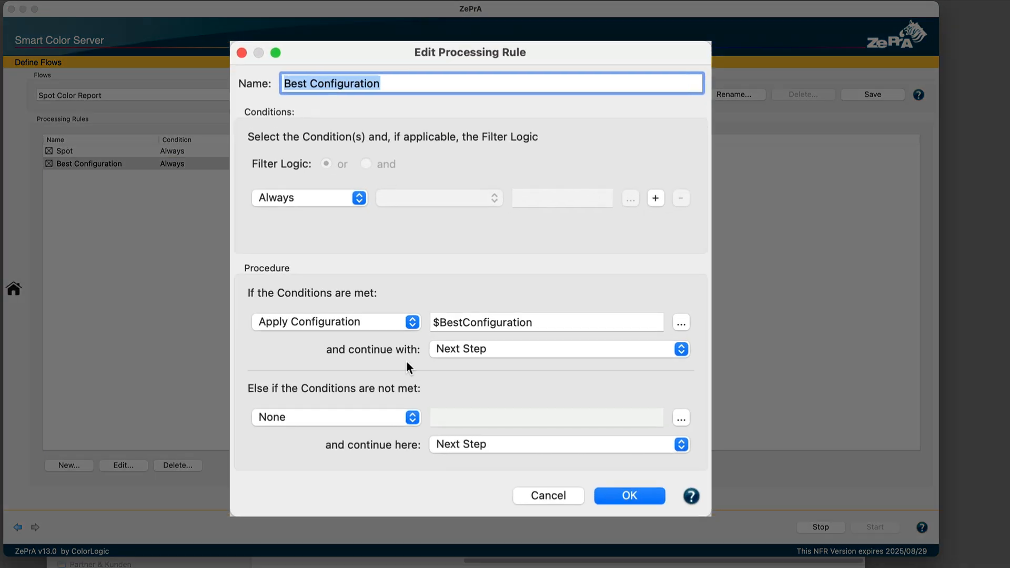
click(545, 322)
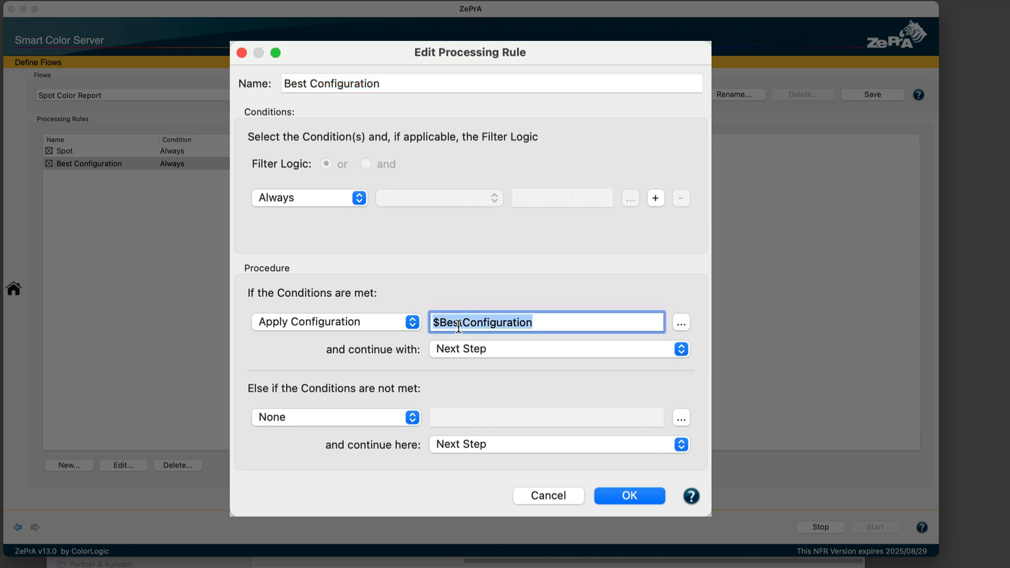
click(684, 322)
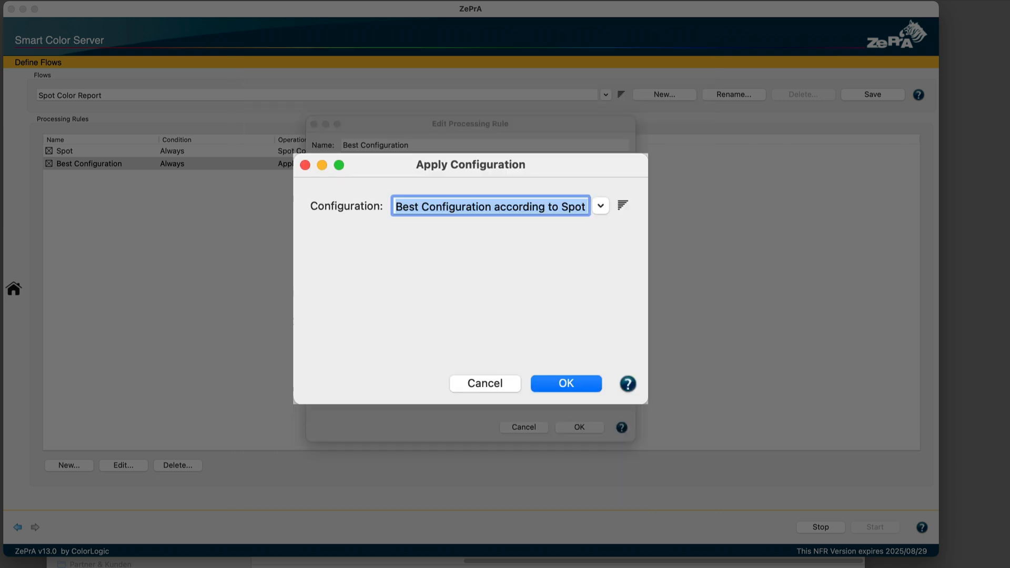
click(560, 193)
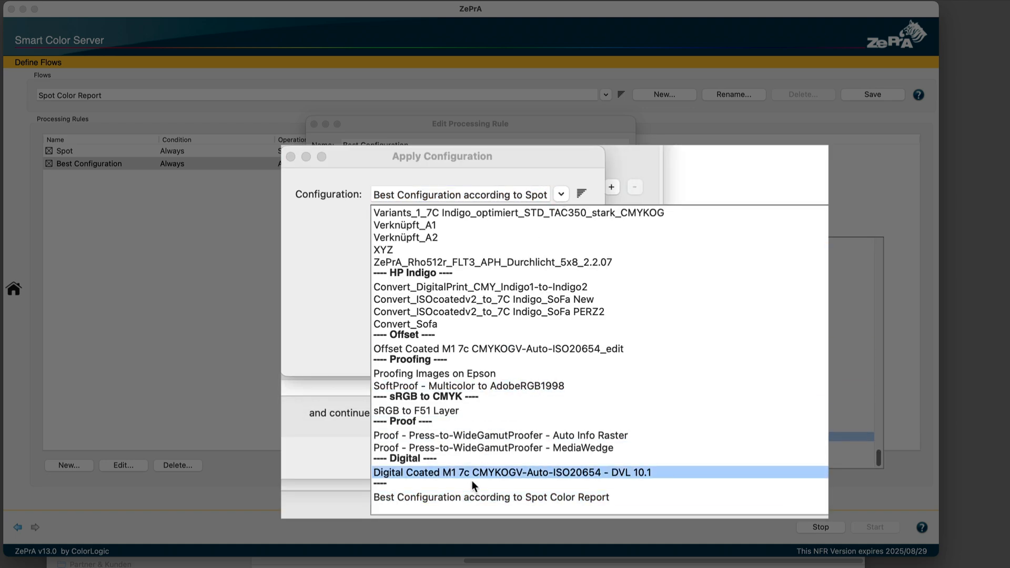
click(469, 497)
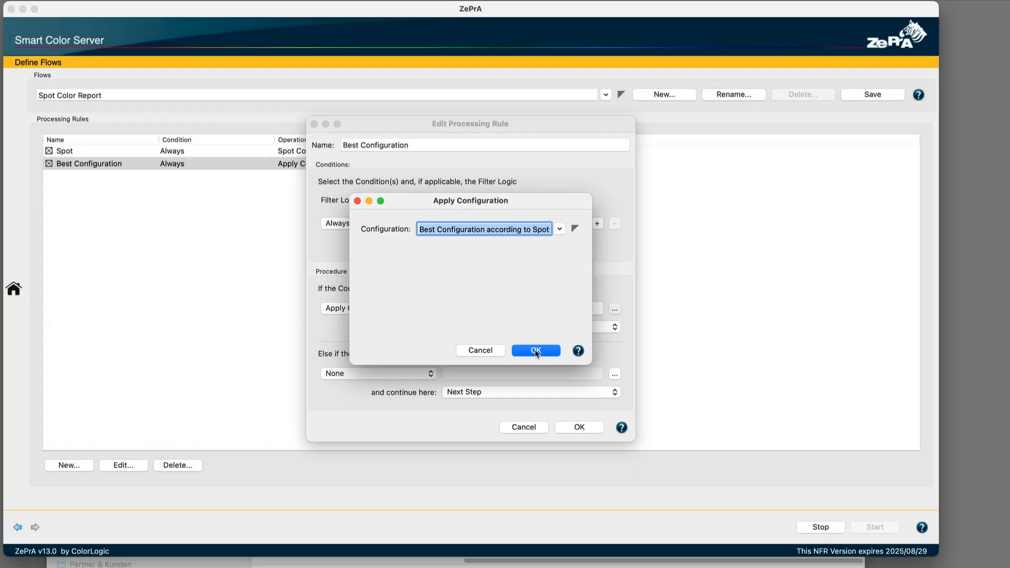
click(535, 352)
click(579, 427)
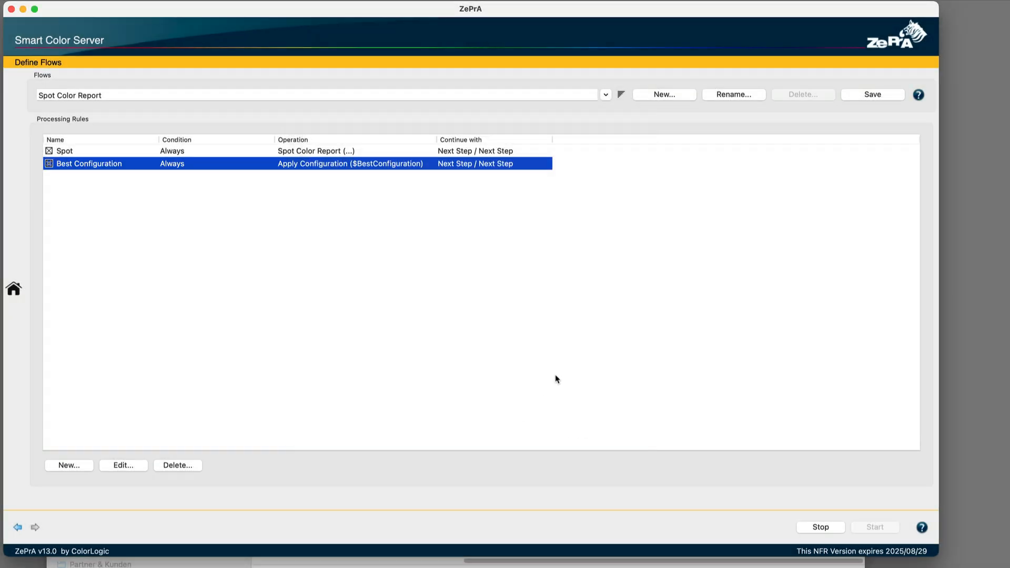
Save the Spot Color Report flow and return to the jobs and queues overview.
click(886, 95)
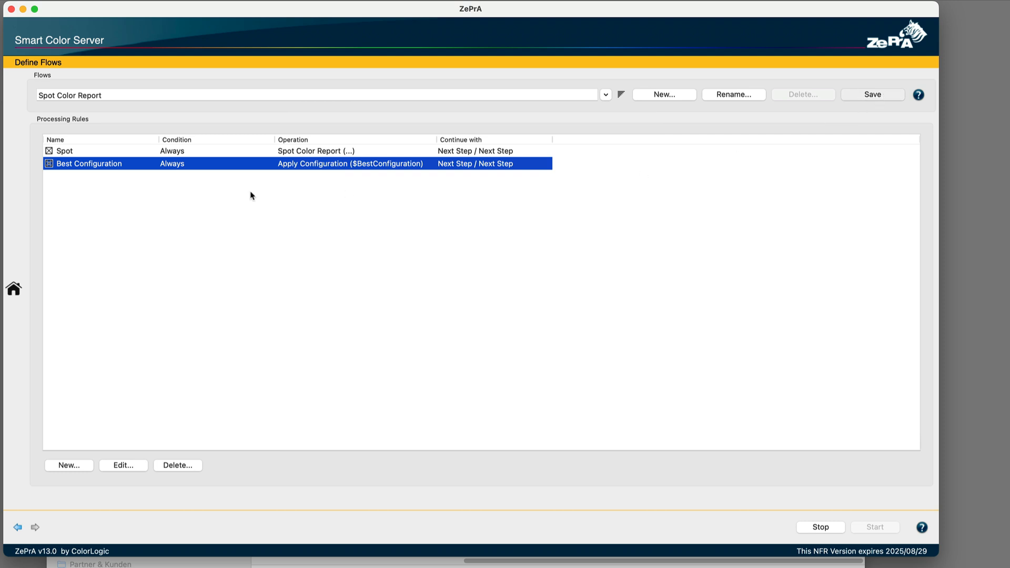
click(14, 289)
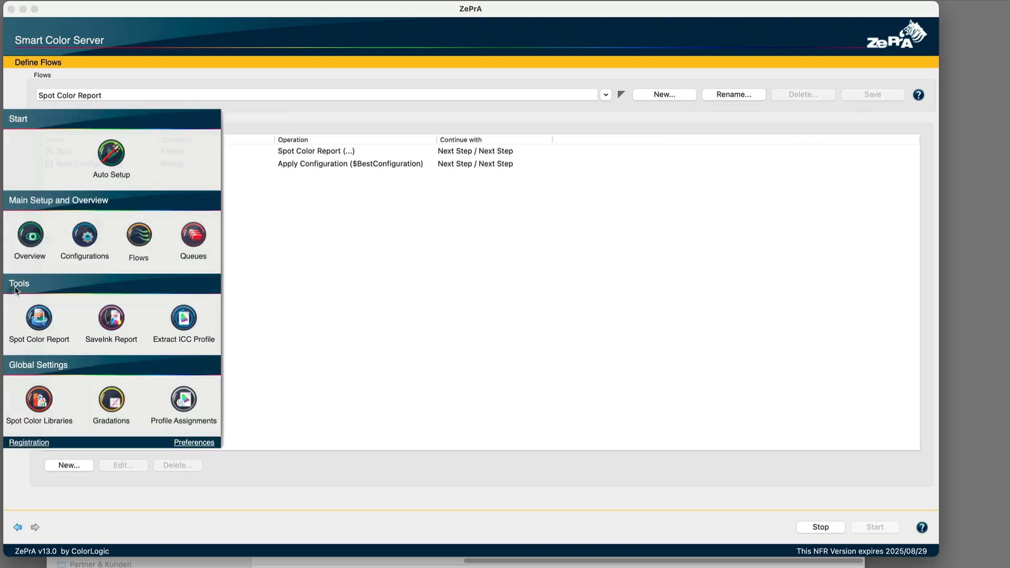
click(32, 236)
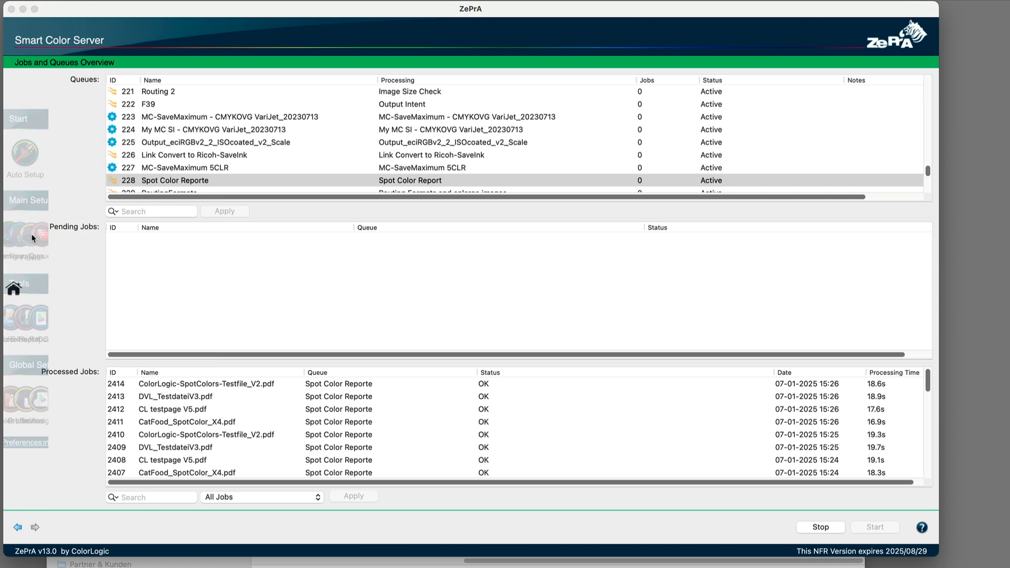
Switch to Finder and move the four test files from the queue's Done folder into its Input folder.
click(232, 566)
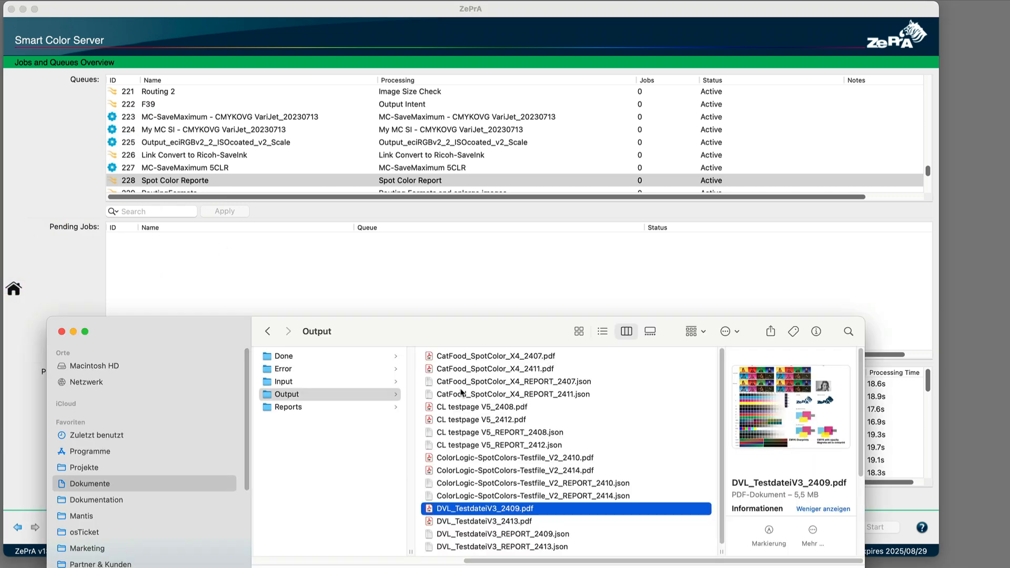
click(310, 353)
drag(516, 406, 285, 381)
Show the Output folder with full file names and examine the converted CL testpage V5, ColorLogic-SpotColors-Testfile_V2 and DVL_TestdateiV3 PDFs.
click(285, 394)
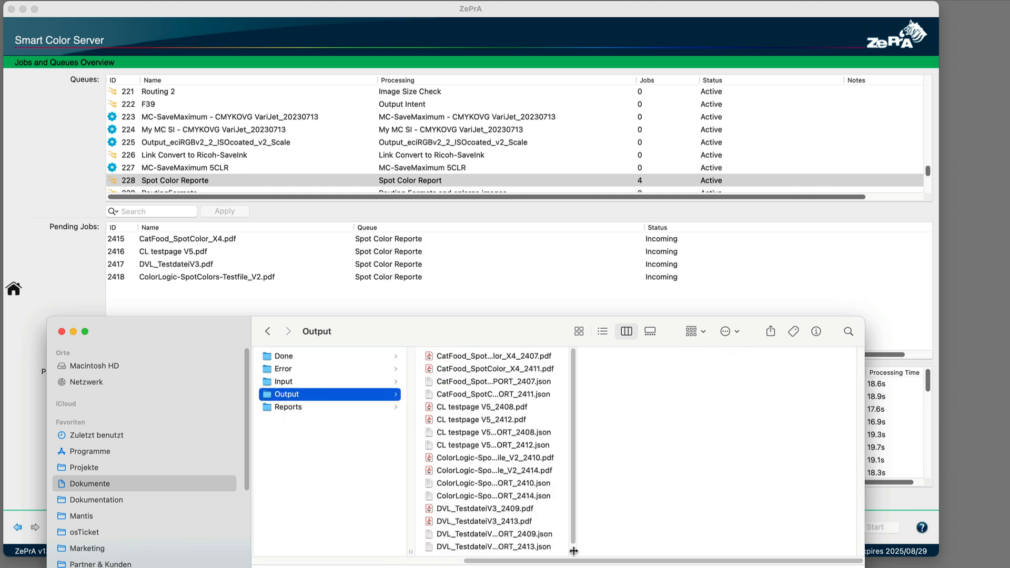
drag(572, 551, 827, 520)
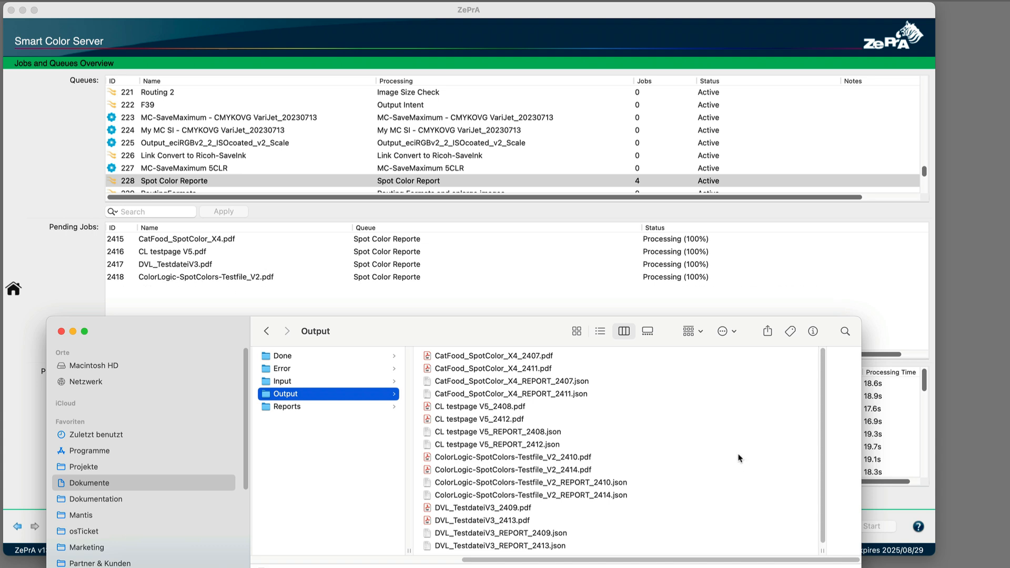
click(550, 432)
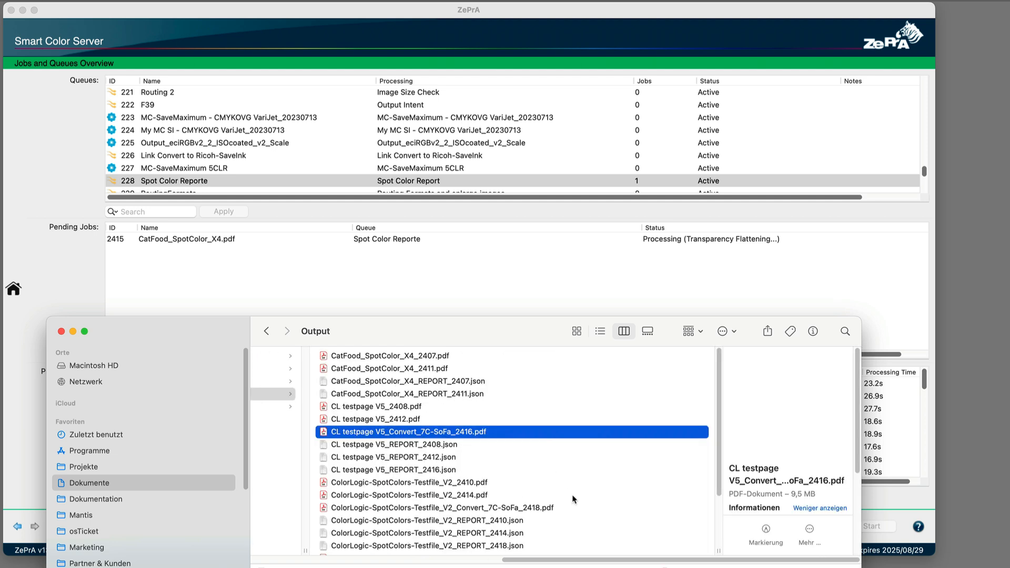
scroll(459, 530, down, 1)
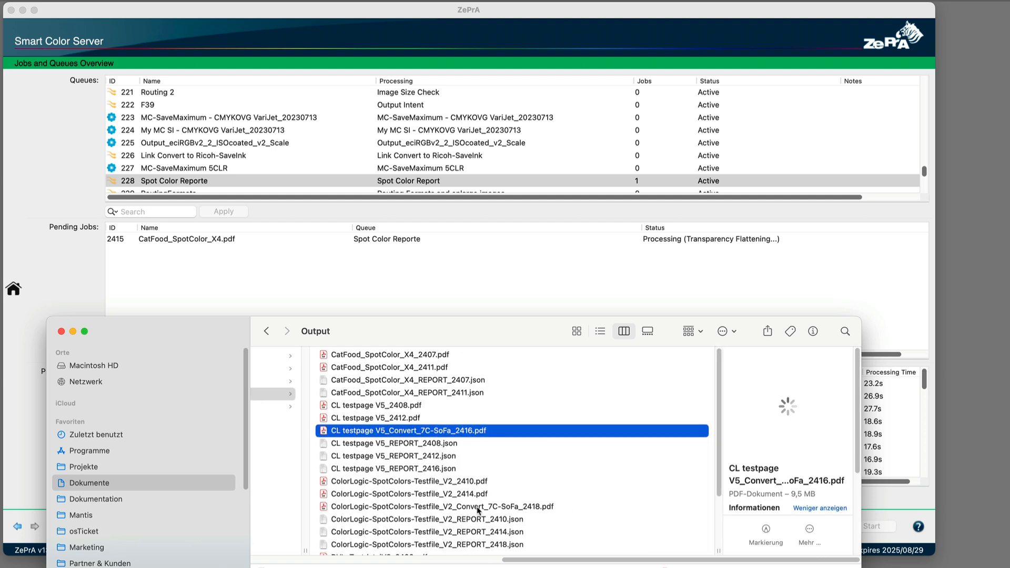
click(477, 506)
scroll(483, 489, down, 3)
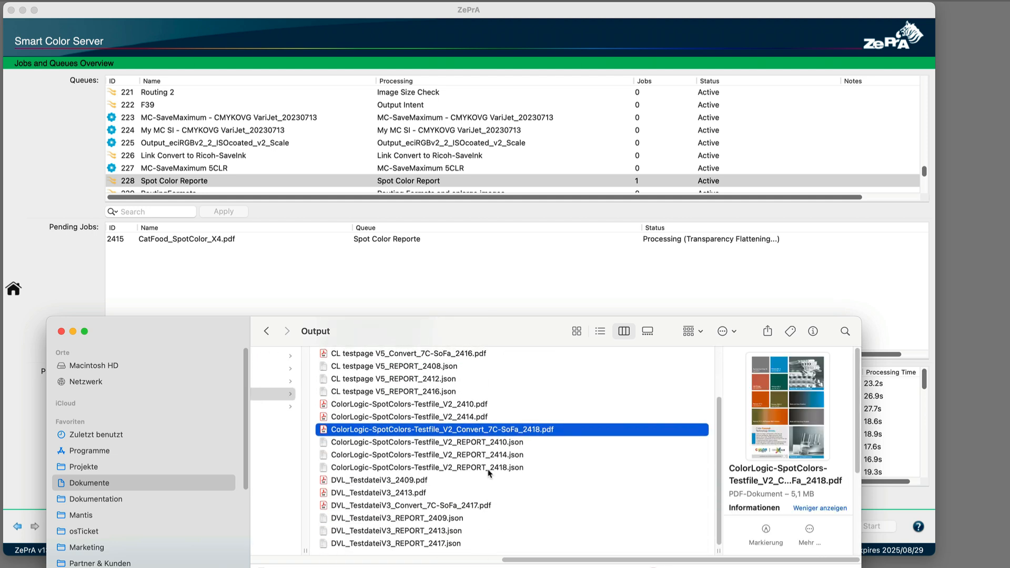
click(467, 507)
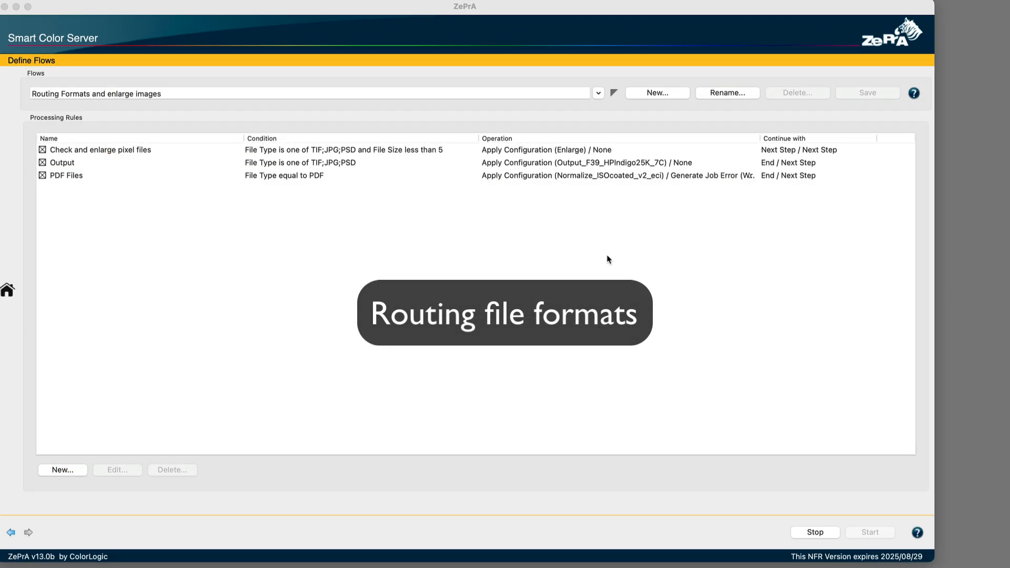
Open the Check and enlarge pixel files rule of the Routing Formats and enlarge images flow in a wider dialog.
click(210, 11)
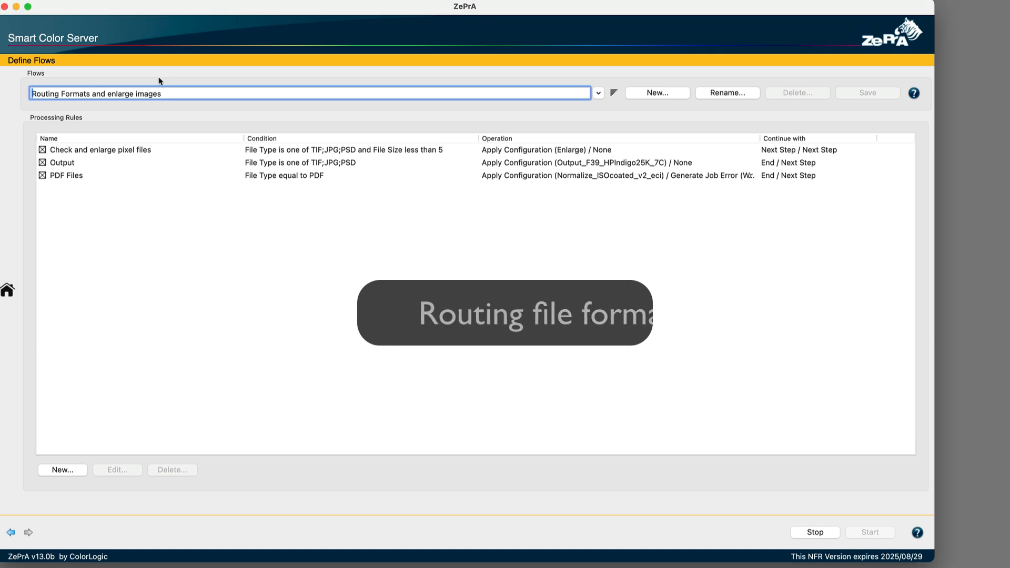
drag(166, 92, 27, 88)
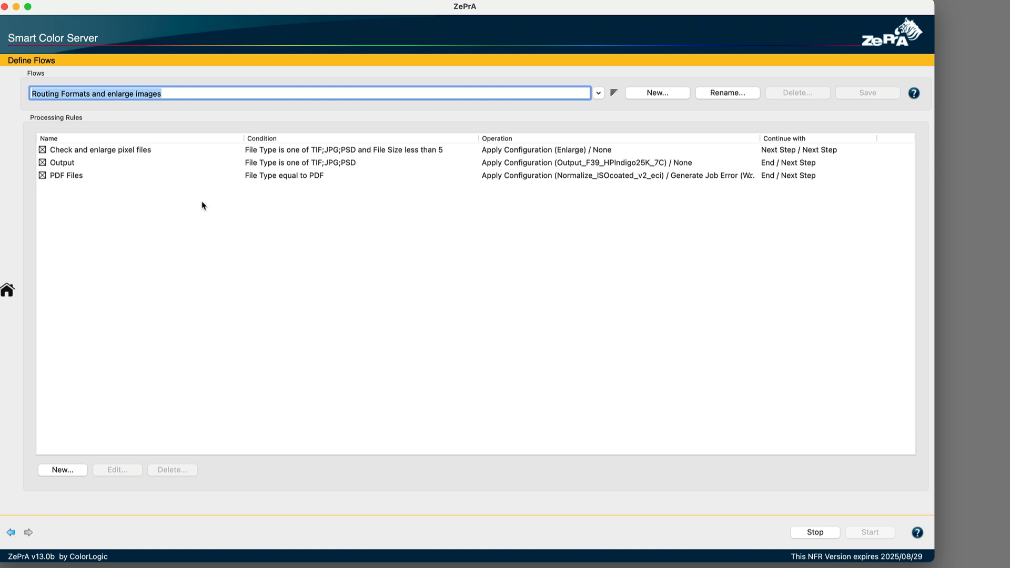
click(147, 153)
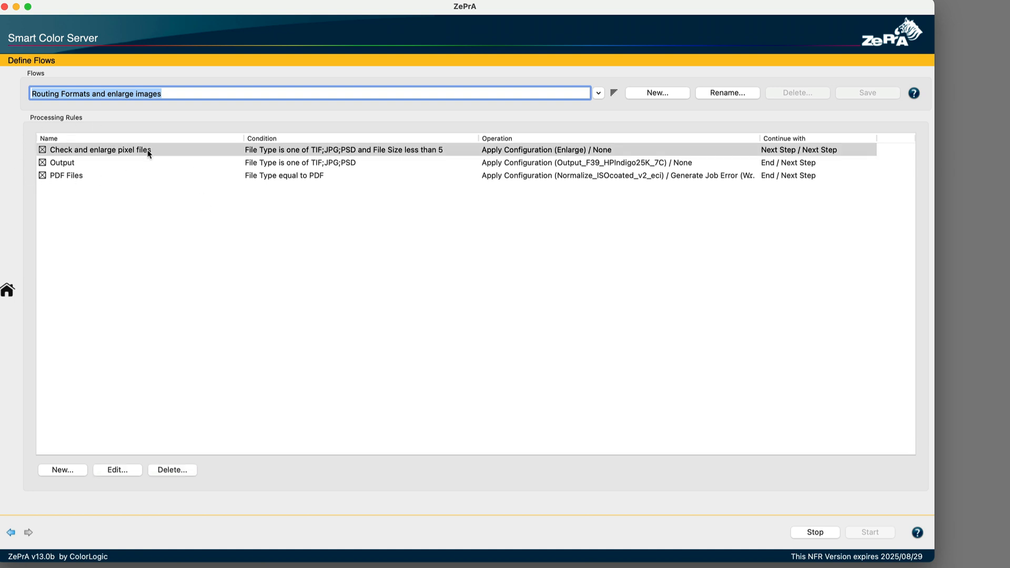
double_click(148, 152)
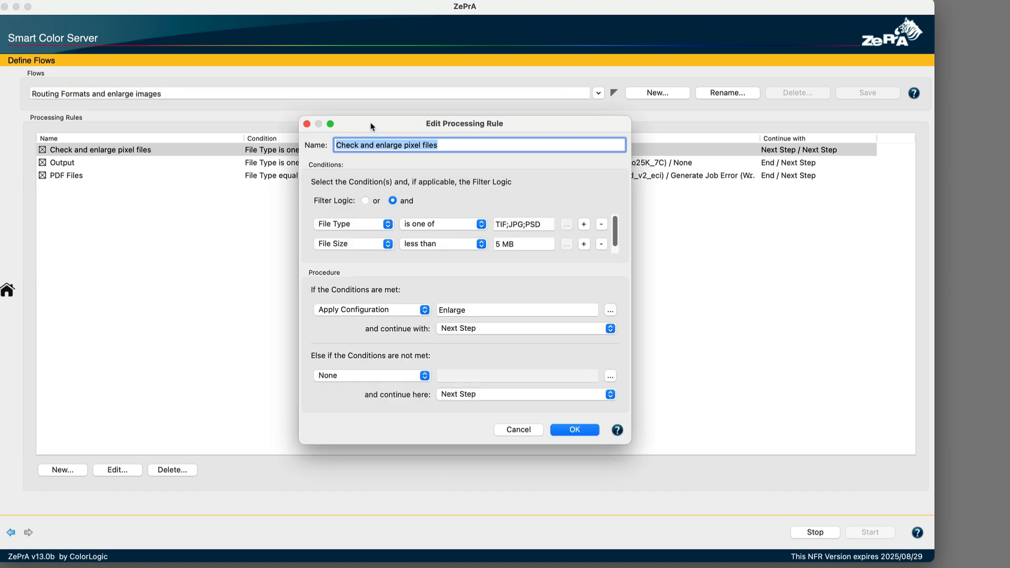
drag(371, 127, 323, 130)
drag(582, 445, 668, 456)
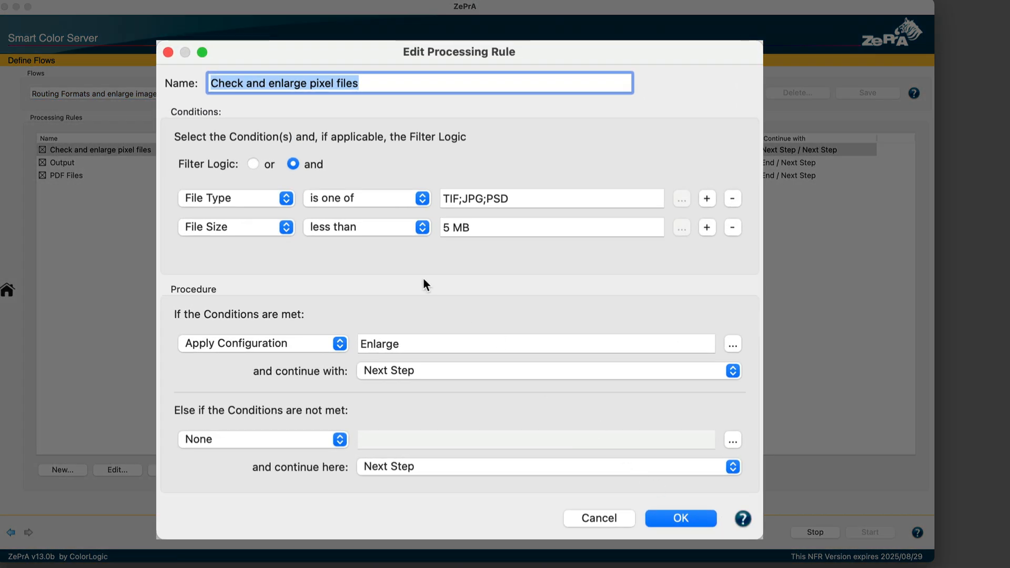
Review the rule's name and its File Type condition, keeping the is one of operator and the listed file types.
drag(374, 85, 191, 79)
click(249, 199)
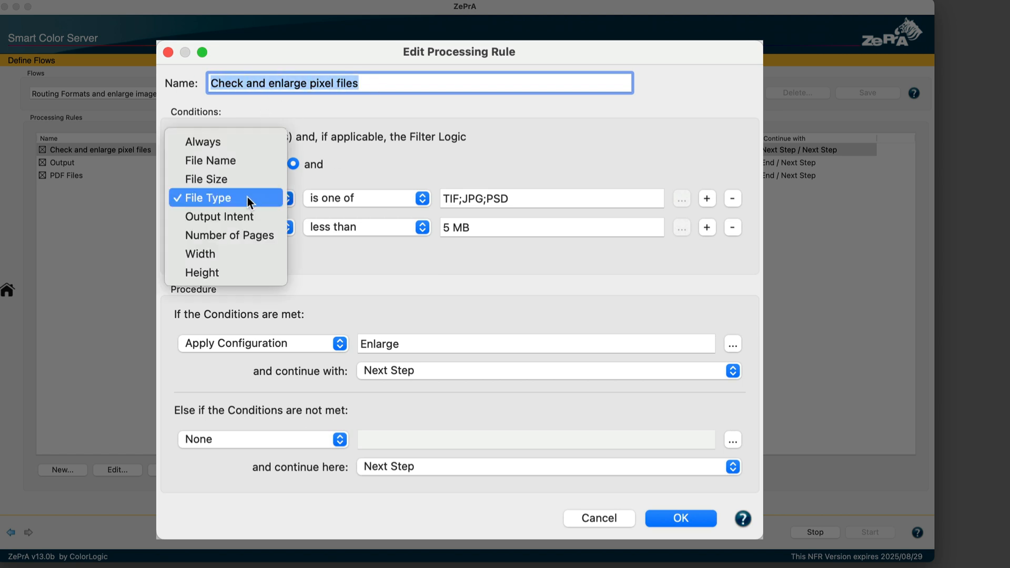
click(245, 198)
click(368, 198)
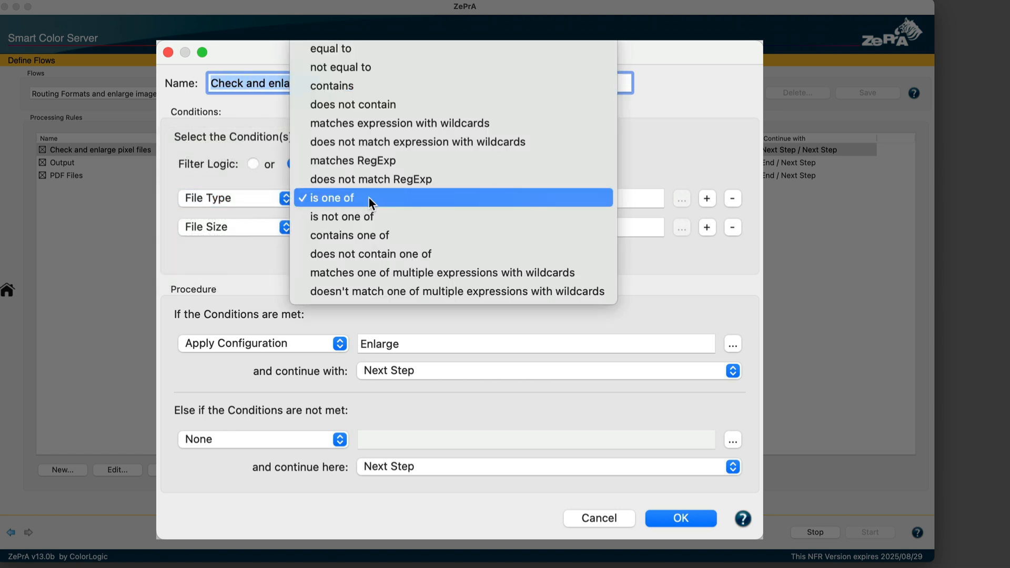
click(368, 197)
key(Tab)
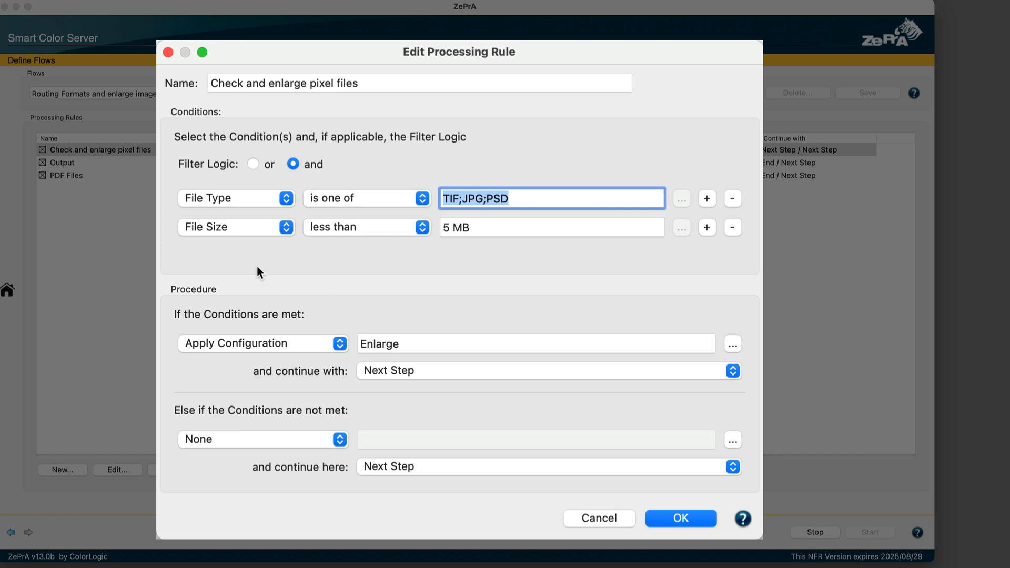
Review the File Size condition and the applied configuration, keeping the less than operator, and accept the rule.
click(246, 226)
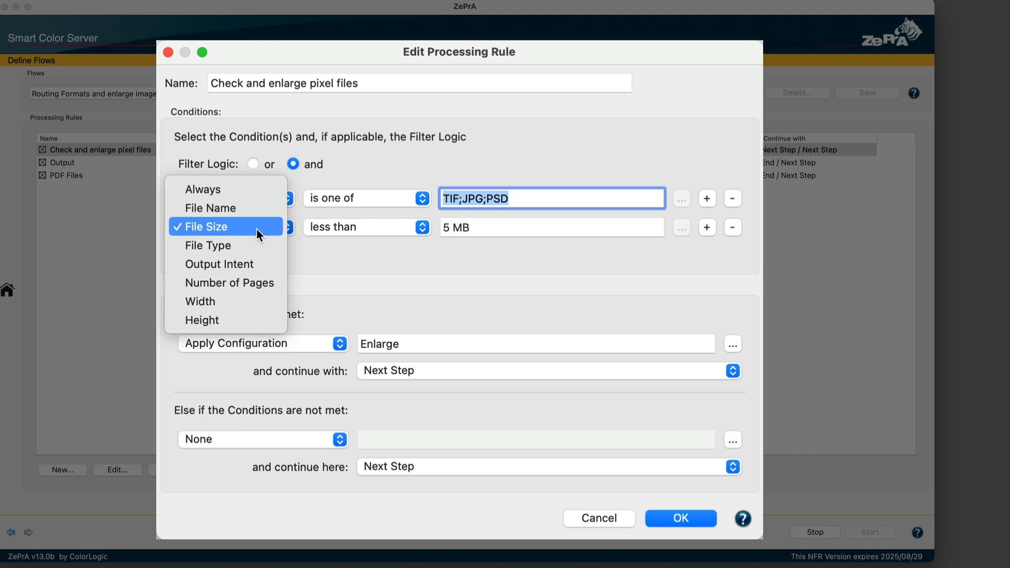
click(256, 227)
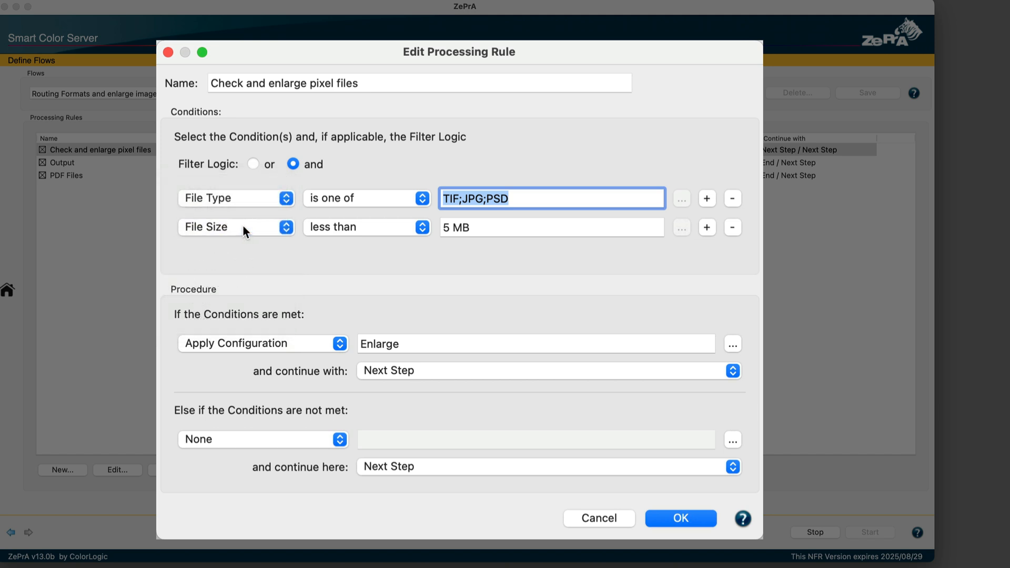
click(422, 234)
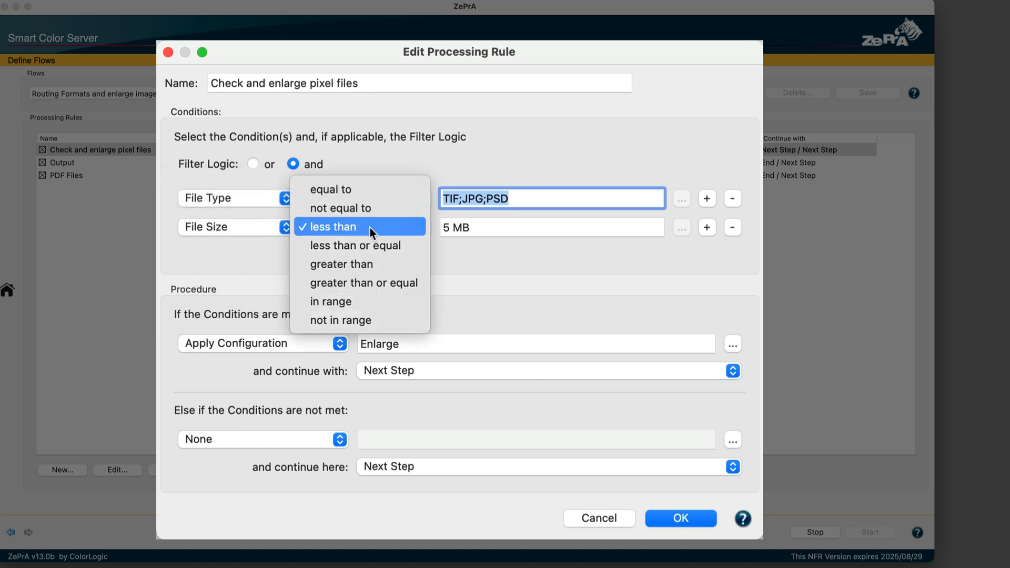
click(436, 232)
key(Tab)
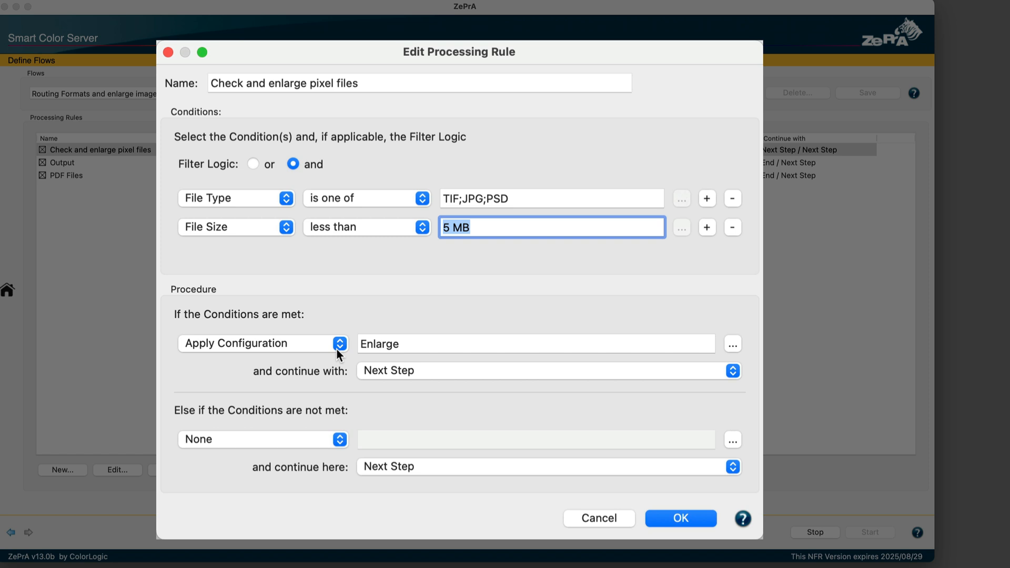
key(Tab)
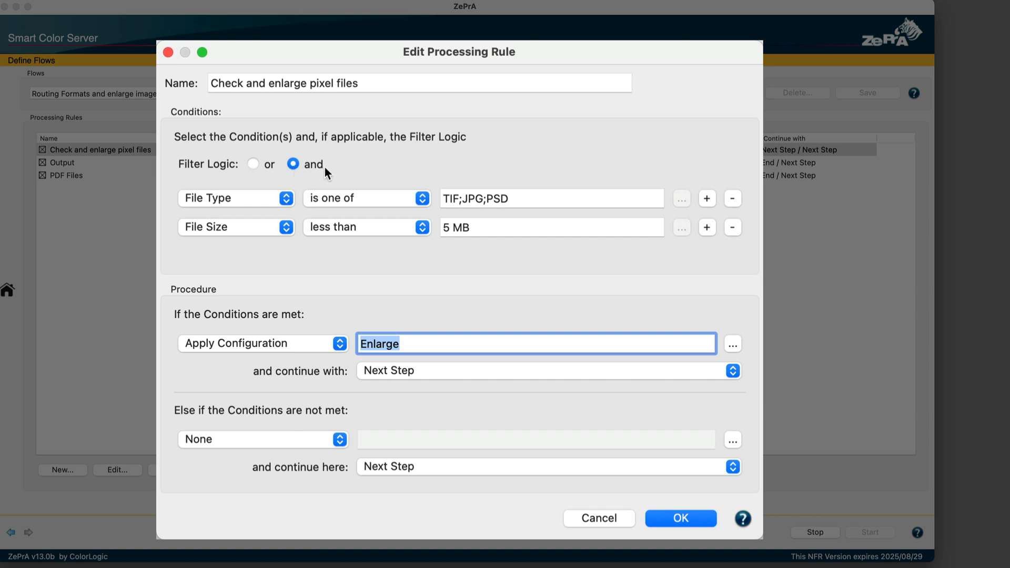
key(Return)
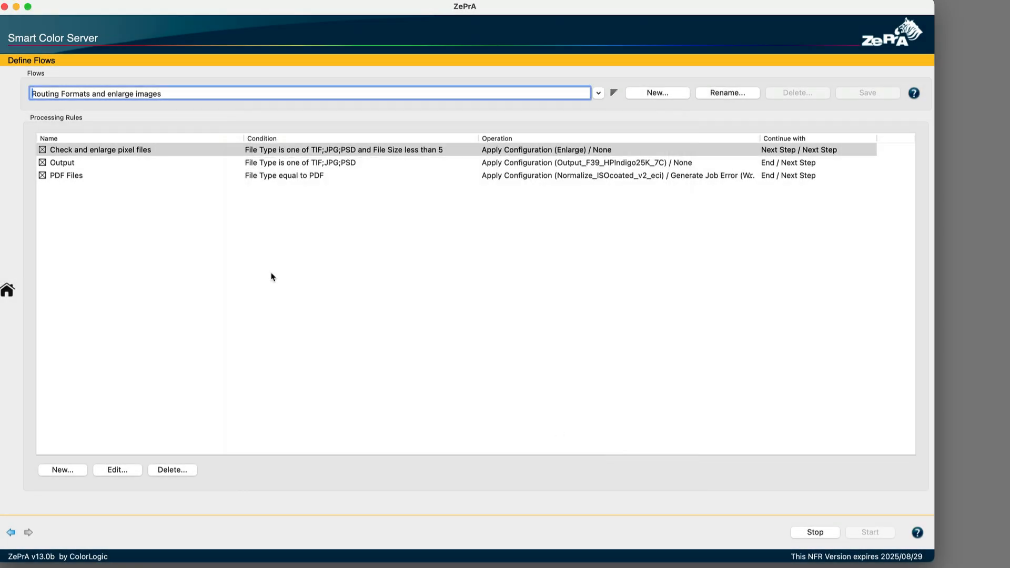
Open the Output rule, review its File Type condition and applied configuration, keeping is one of, and accept it.
double_click(101, 165)
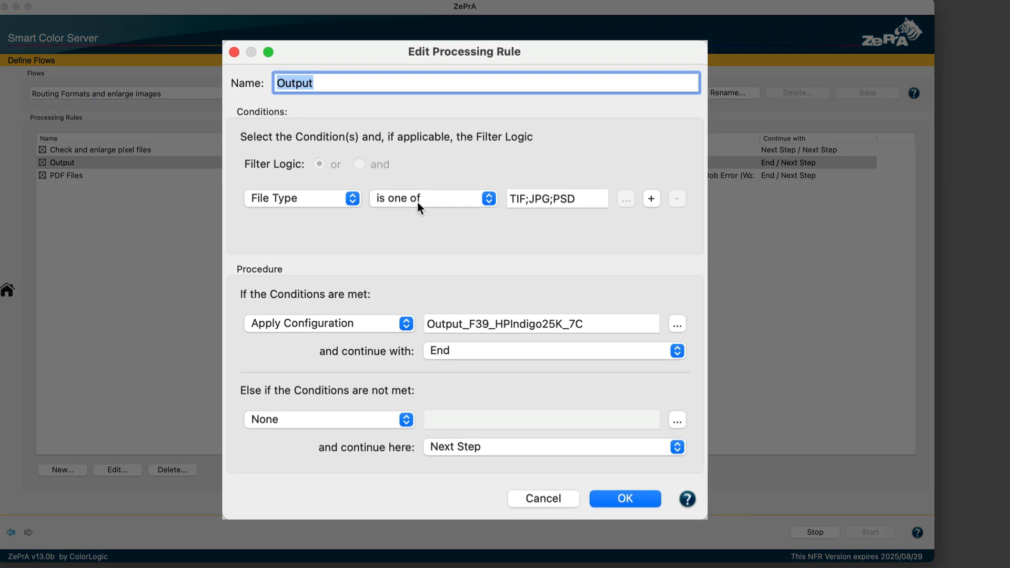
click(432, 224)
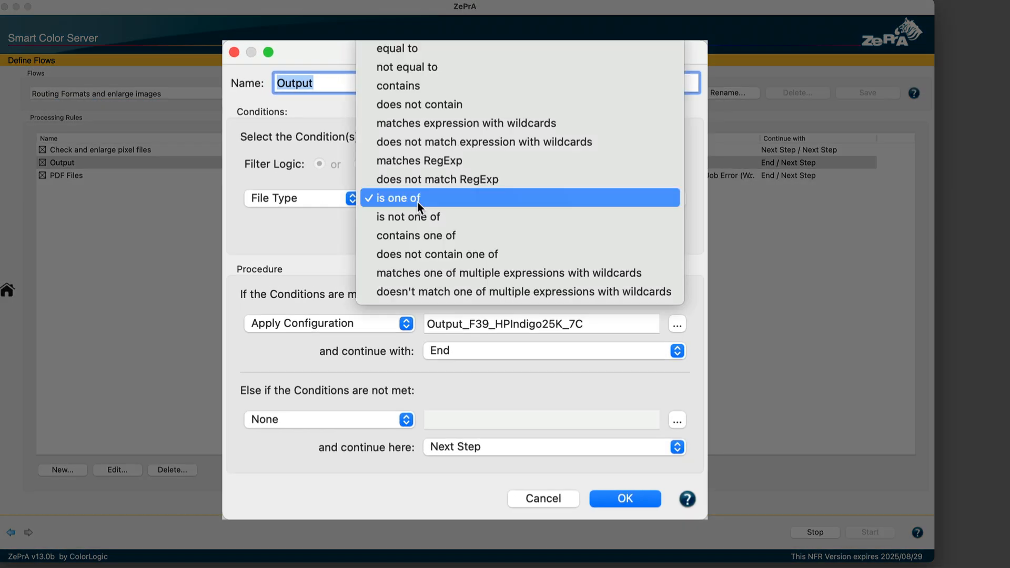
click(418, 202)
key(Tab)
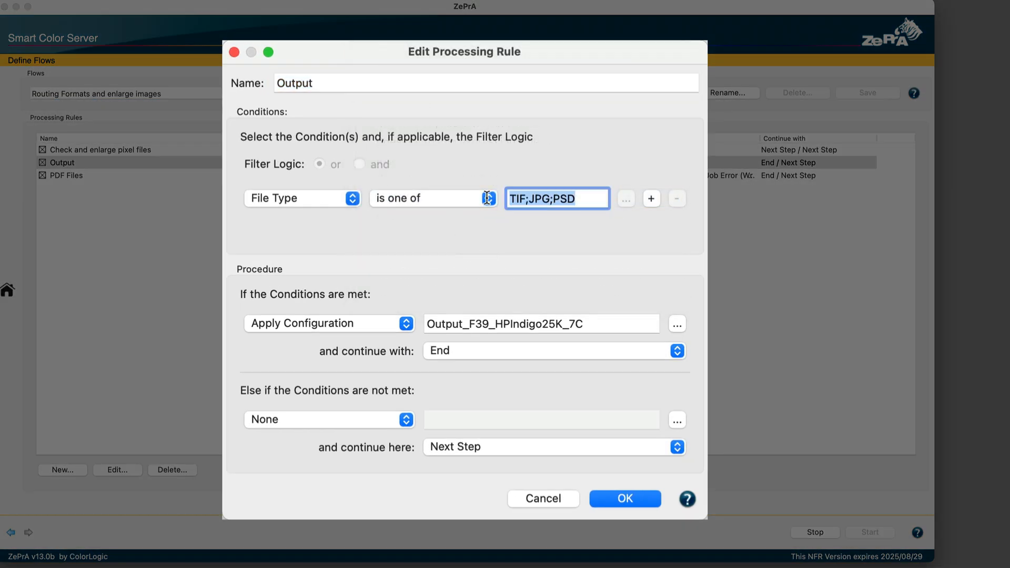
drag(581, 323, 408, 329)
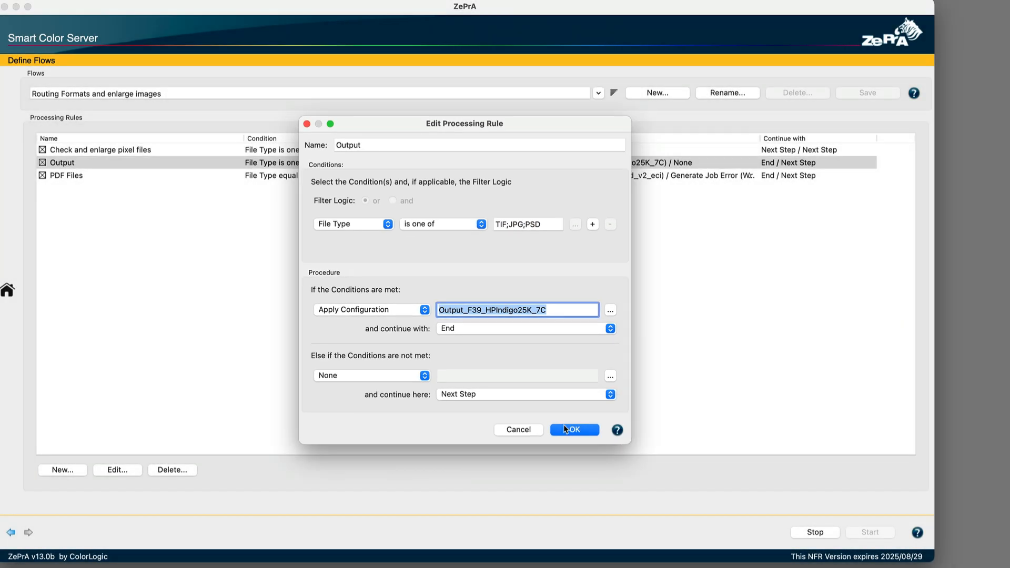
click(594, 430)
Open the PDF Files rule and review its File Type condition, keeping the equal to operator and its value.
click(79, 180)
double_click(78, 177)
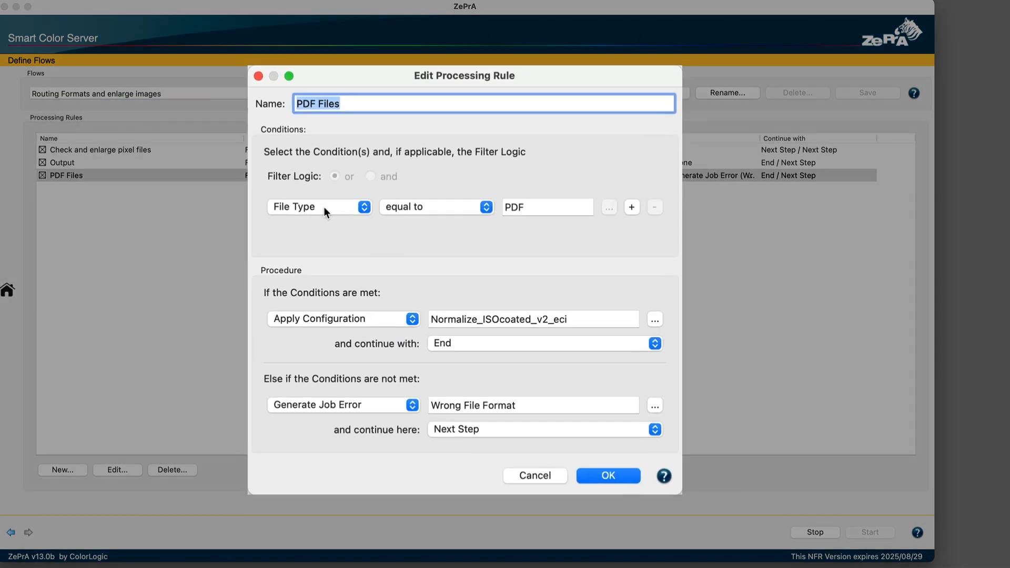
click(307, 201)
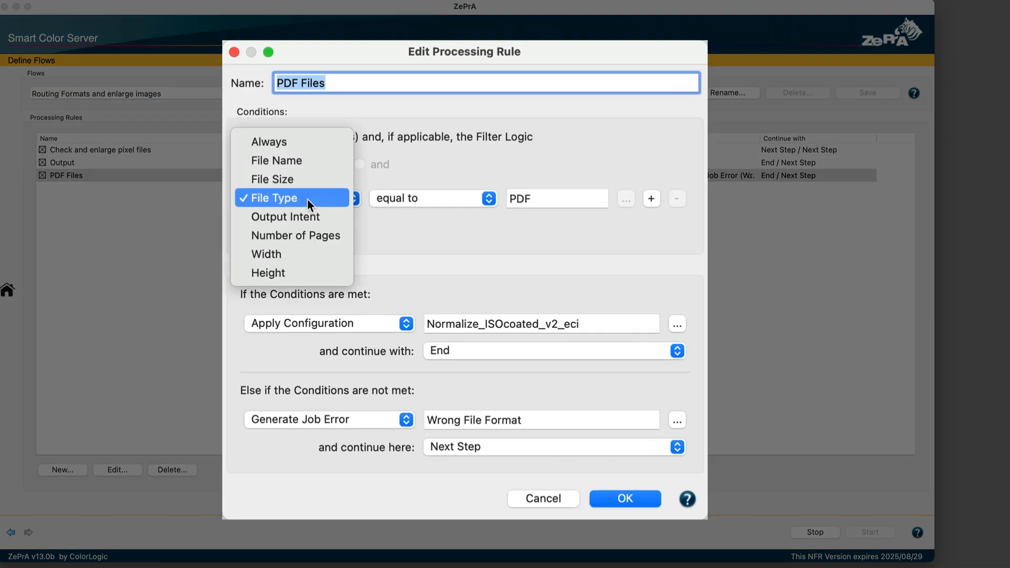
click(307, 199)
click(448, 202)
click(447, 202)
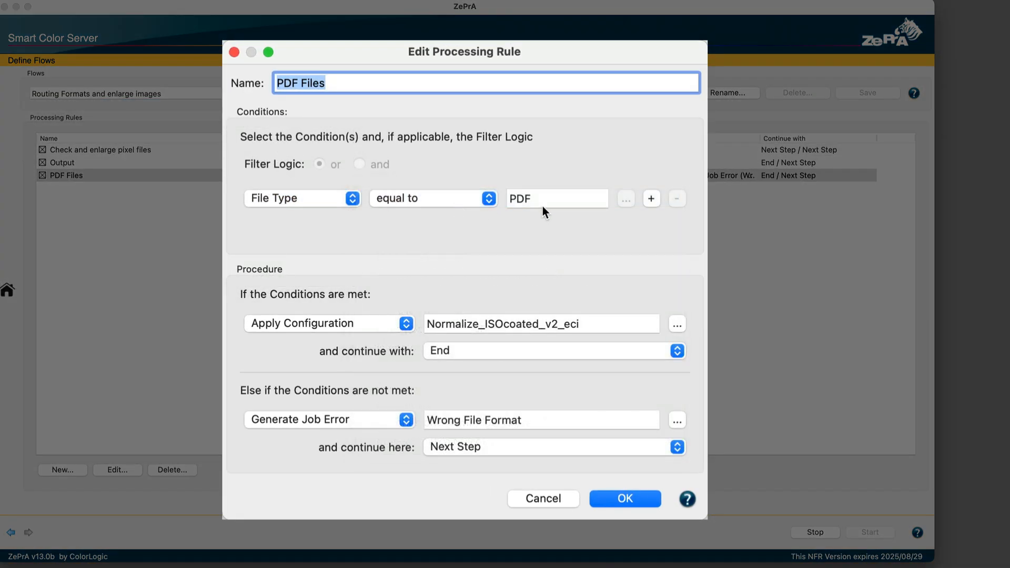
click(557, 198)
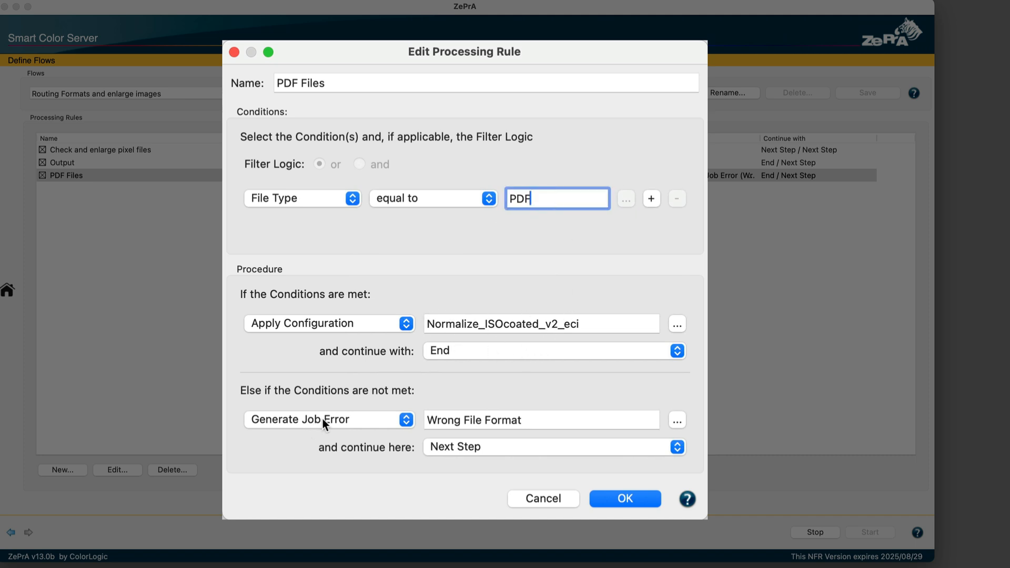
Review the action for unmet conditions in the PDF Files rule, keeping Generate Job Error, and highlight its error text.
click(363, 419)
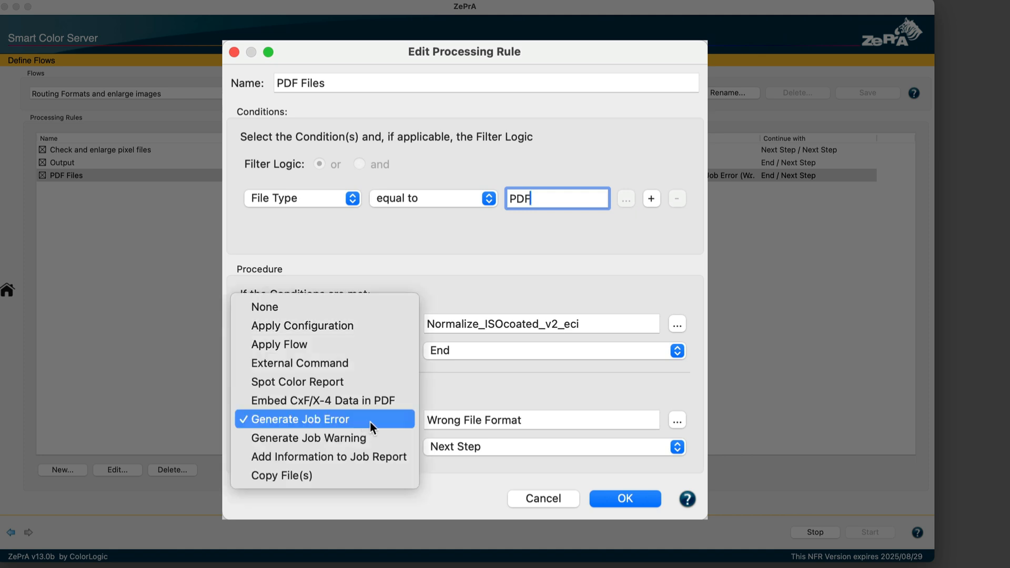
click(383, 417)
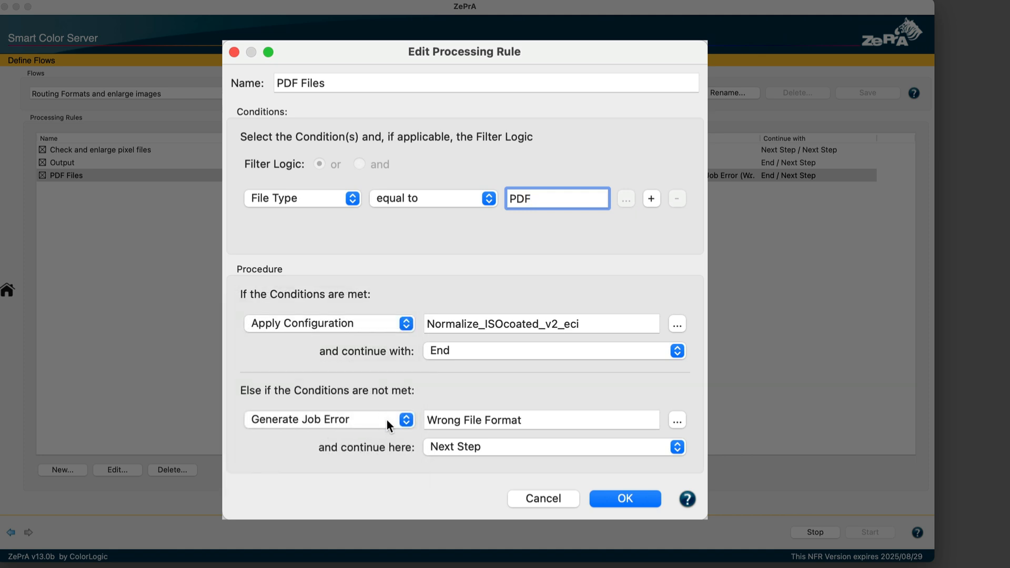
drag(572, 420, 423, 419)
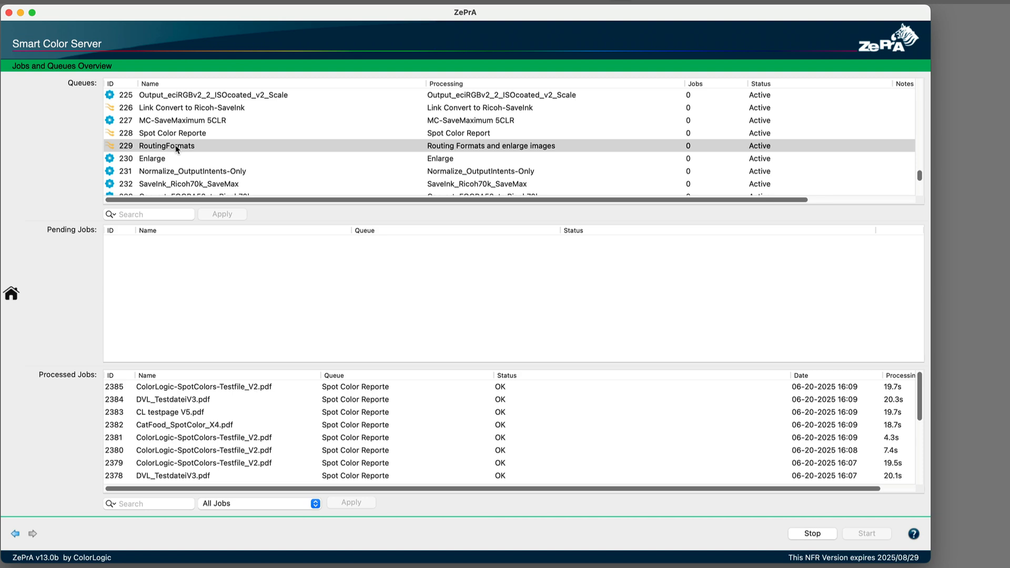
From the RoutingFormats queue folder, resubmit IMAGE File.tif and PDF-File.pdf from Done and ExportSettings-Screenflow.png from Error to Input, and minimize the folder window.
right_click(178, 144)
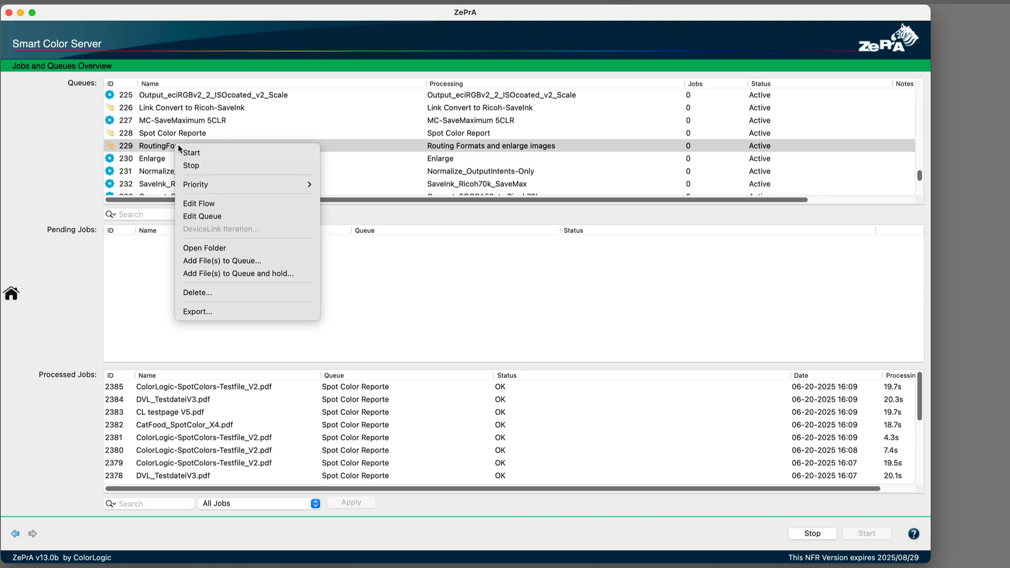
click(250, 249)
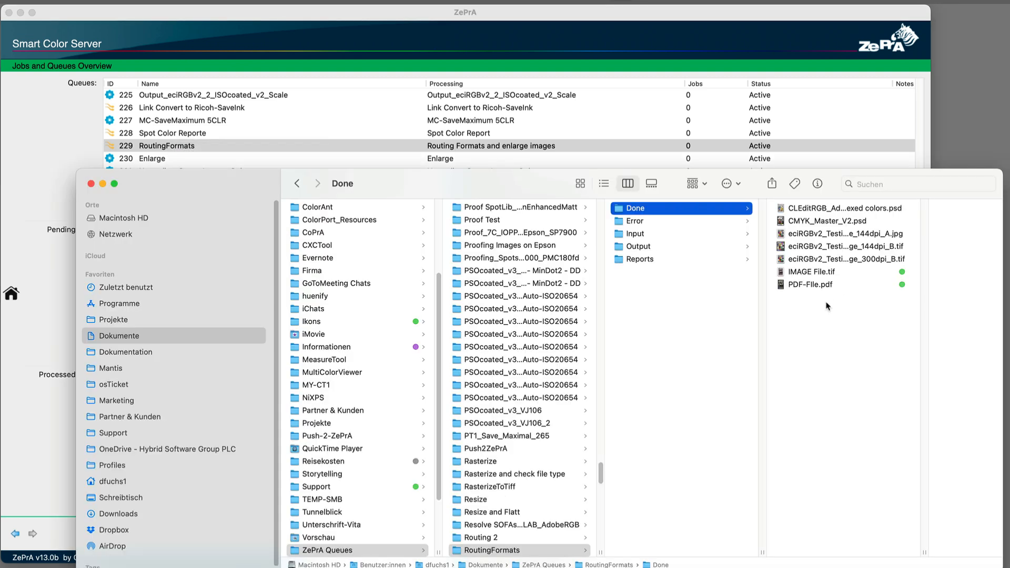
drag(827, 304, 788, 271)
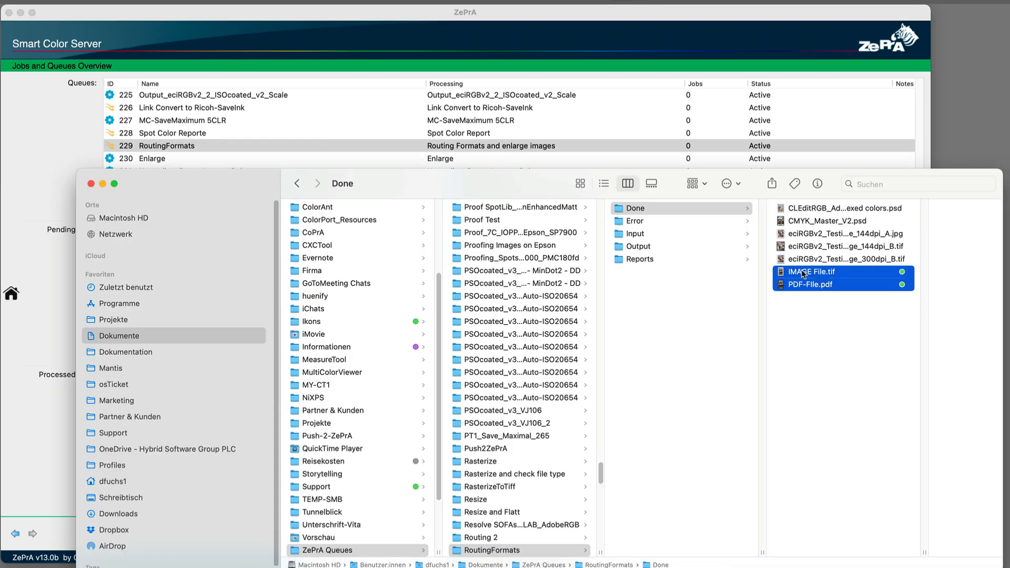
drag(715, 273, 571, 225)
click(569, 223)
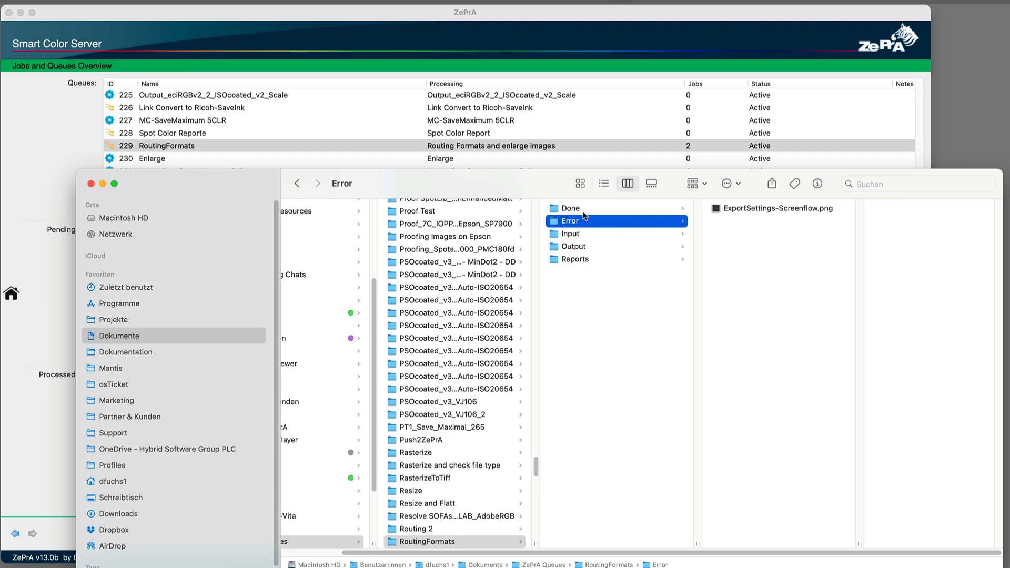
drag(718, 209, 572, 235)
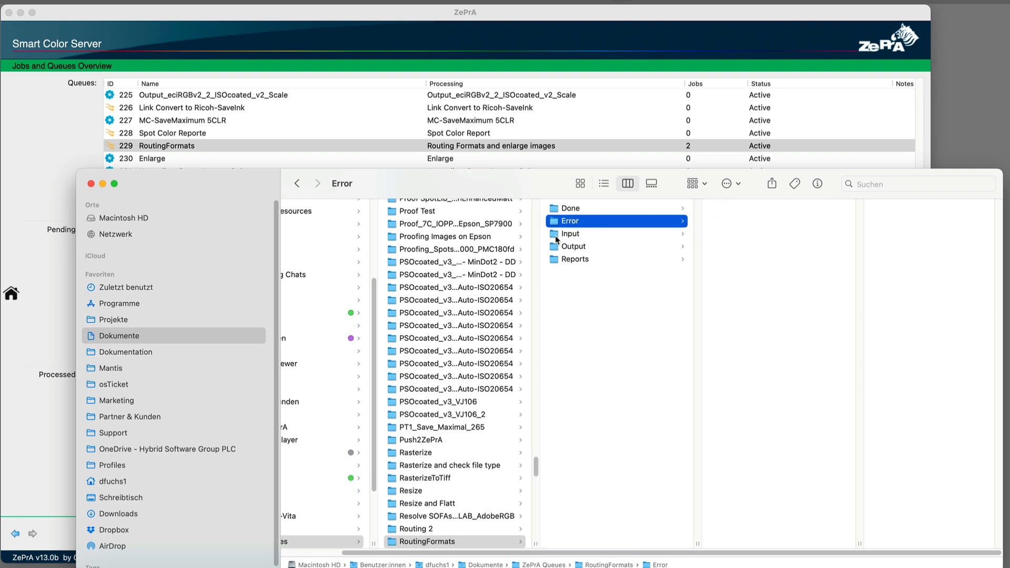
click(103, 184)
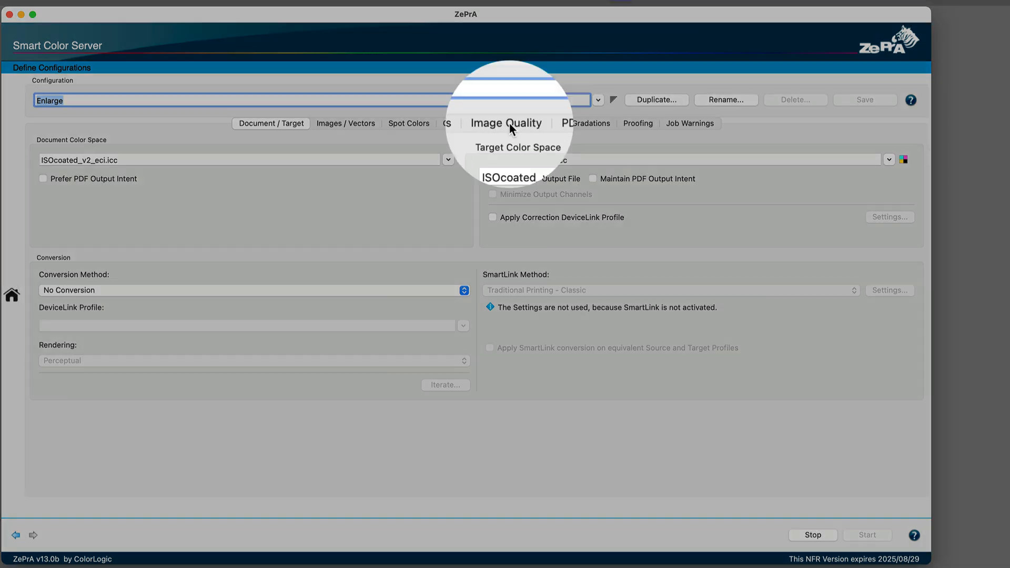
In the Enlarge configuration's image quality settings, enable Change Image Resolution together with the Downsample Threshold and Upsample Threshold.
click(507, 123)
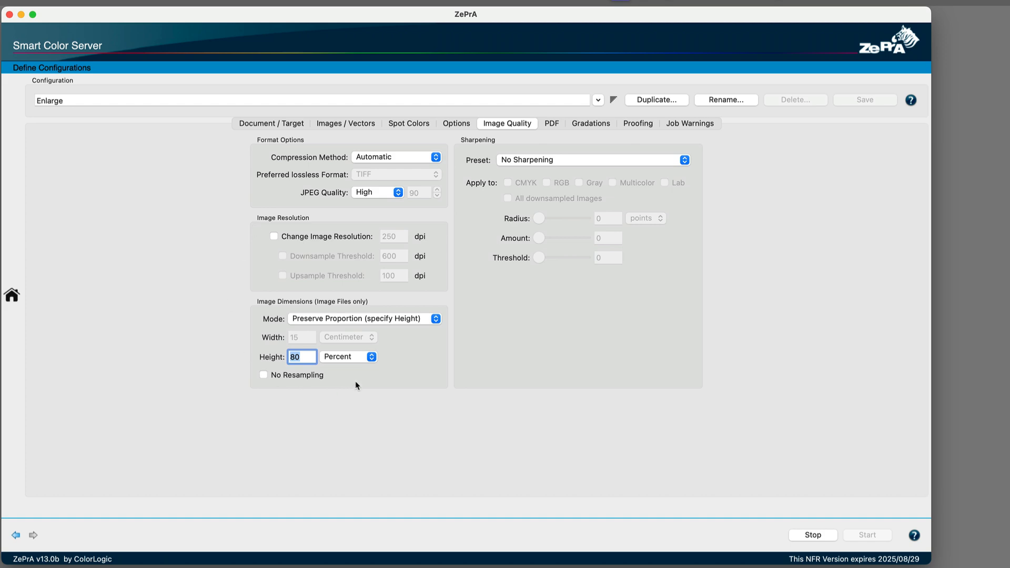
click(309, 237)
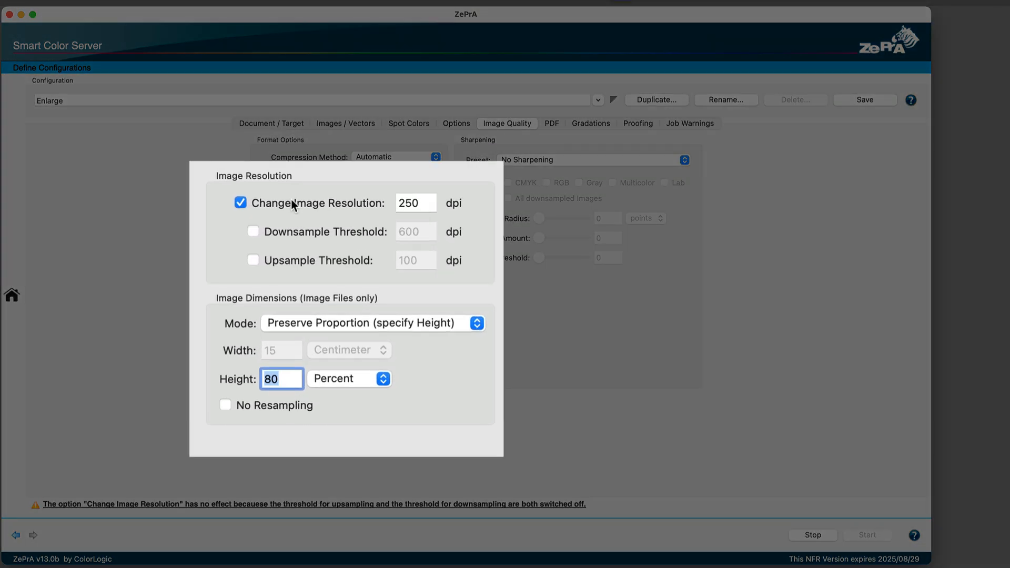
click(286, 232)
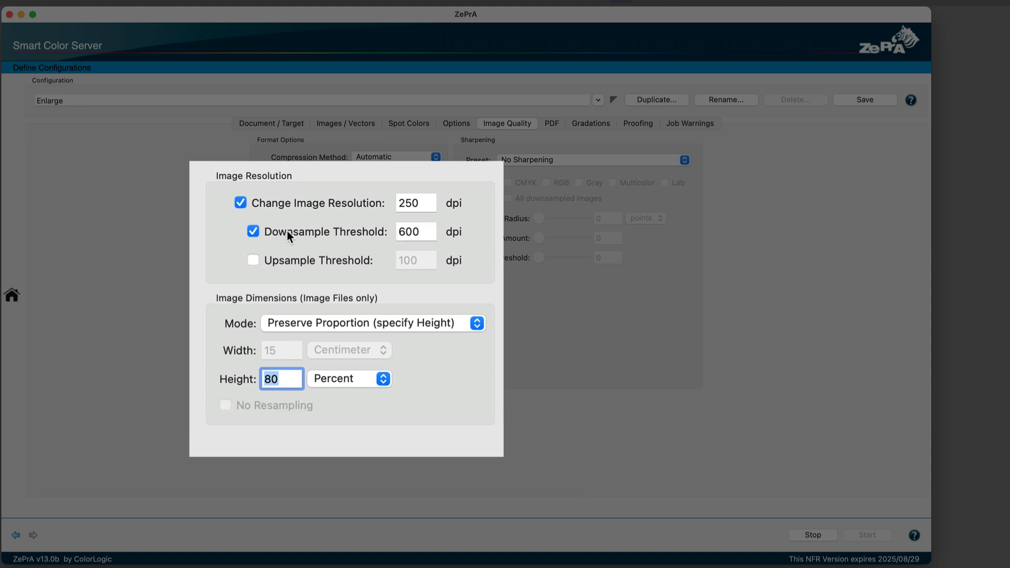
click(286, 259)
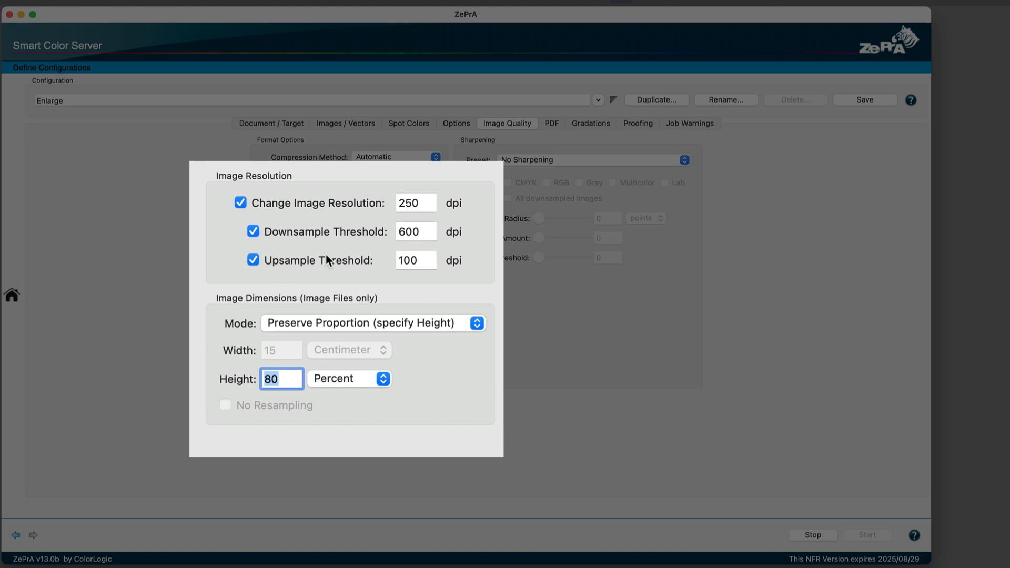
click(329, 321)
click(336, 195)
Set both the downsample threshold and the upsample threshold of the Enlarge configuration to 250 dpi.
click(426, 231)
drag(427, 229, 392, 231)
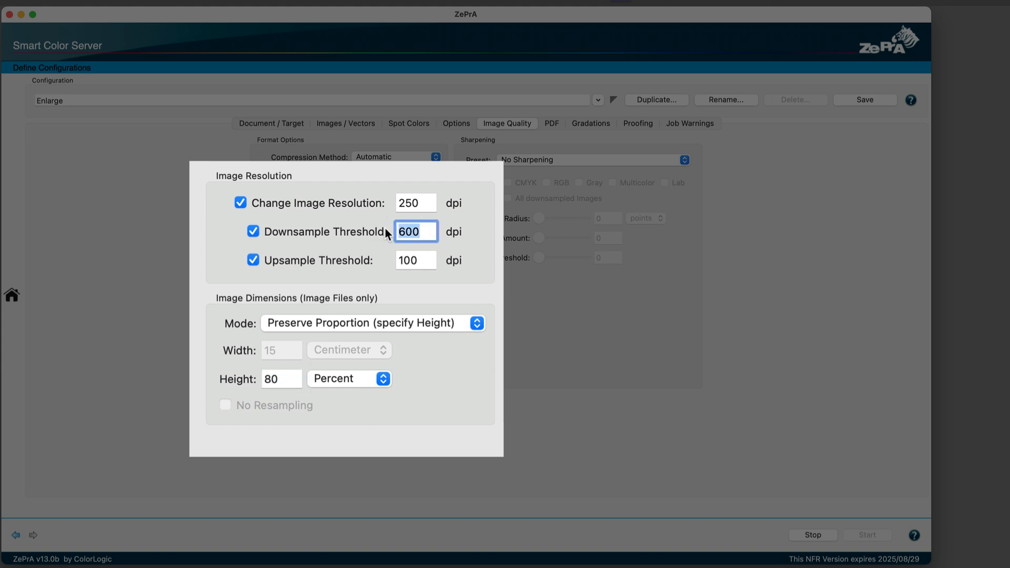
text(250)
key(Tab)
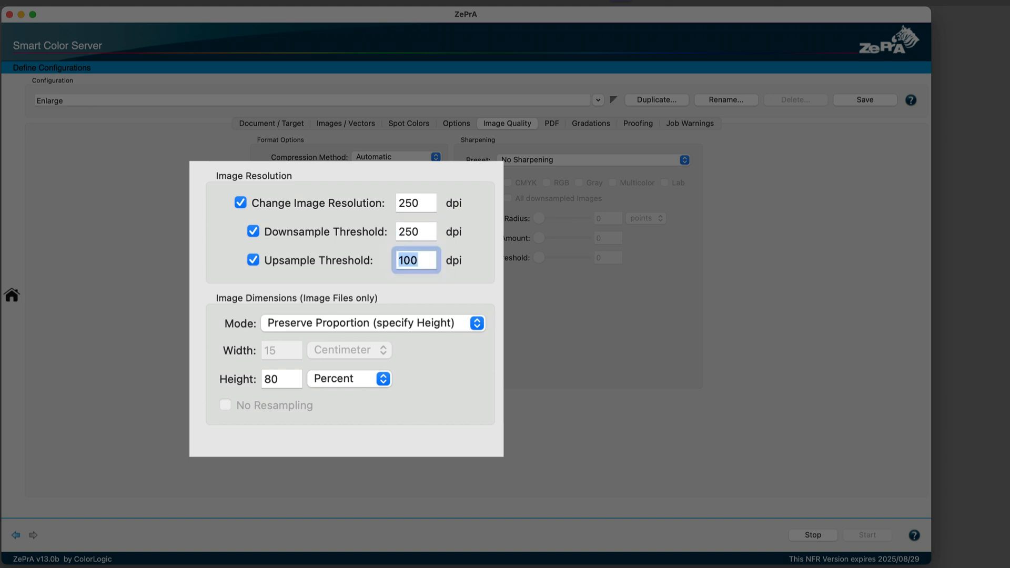
text(250)
key(Tab)
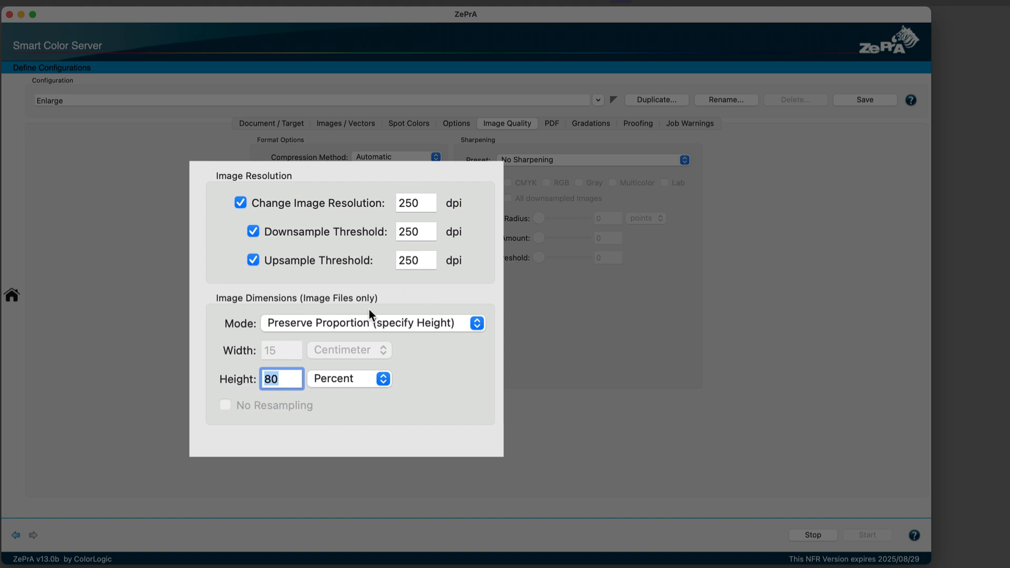
Set the image dimensions mode to Preserve Proportion (specify Width), keep the width at 15 centimeters, and save the Enlarge configuration.
click(380, 326)
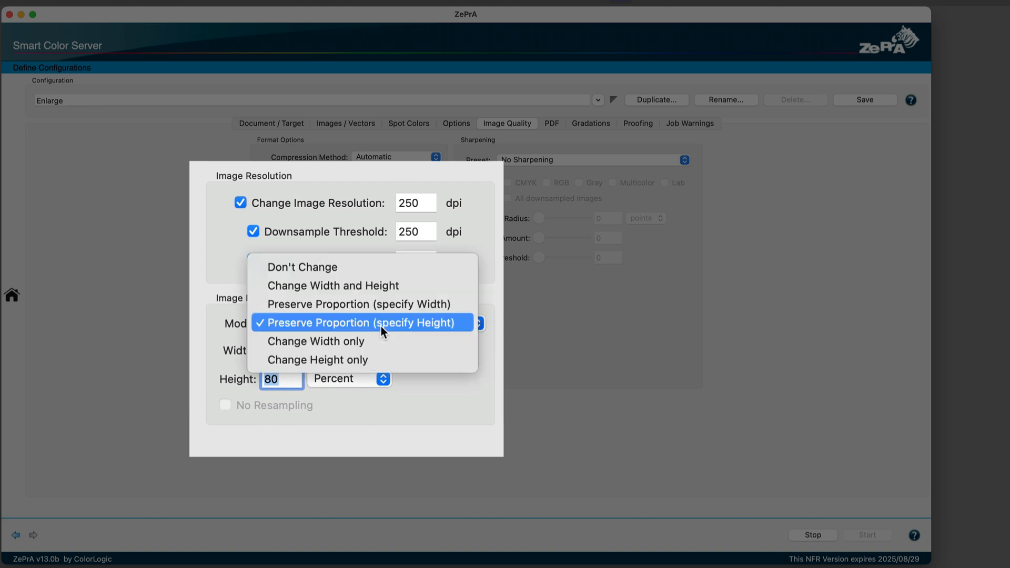
click(398, 309)
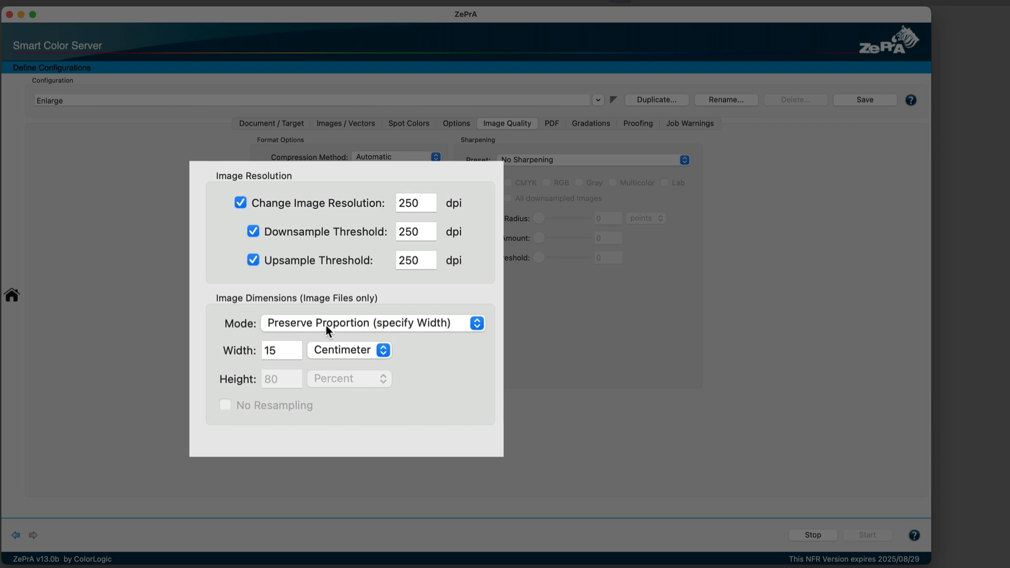
click(273, 351)
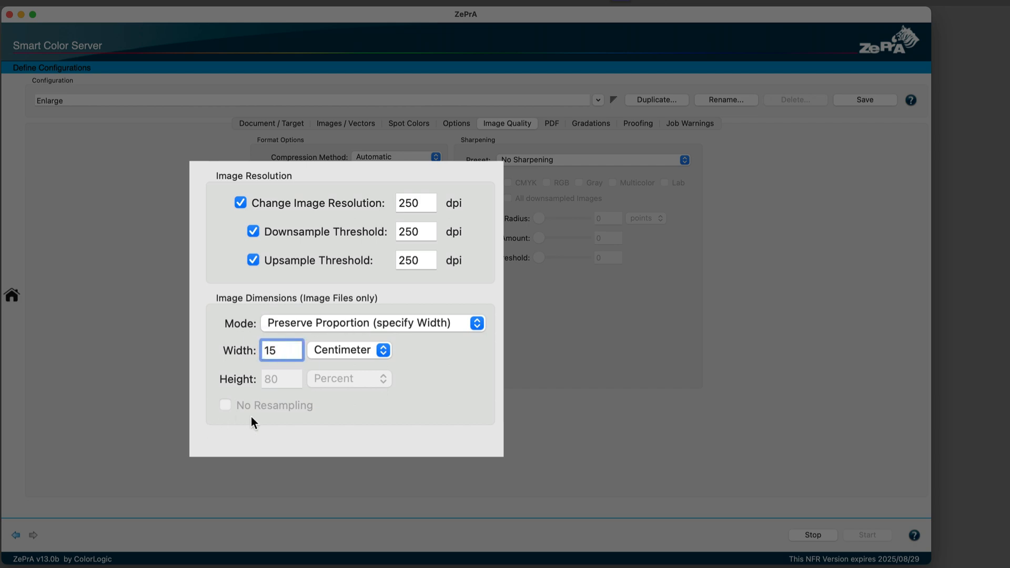
click(873, 104)
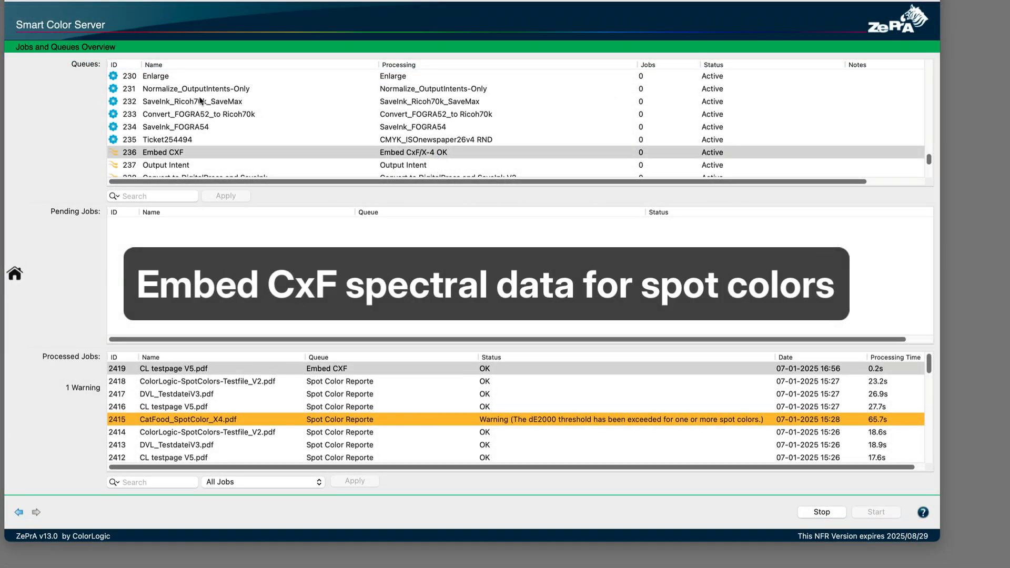
Open the Embed rule in the Embed CXF queue's flow and review its operation, keeping Embed CxF/X-4 Data in PDF.
click(82, 2)
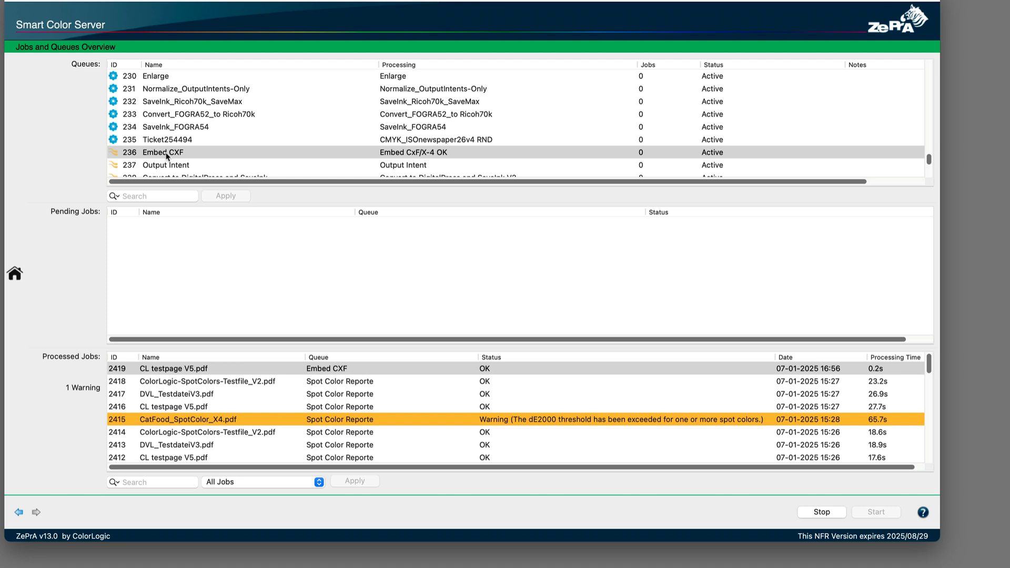
mouse_move(16, 274)
double_click(195, 152)
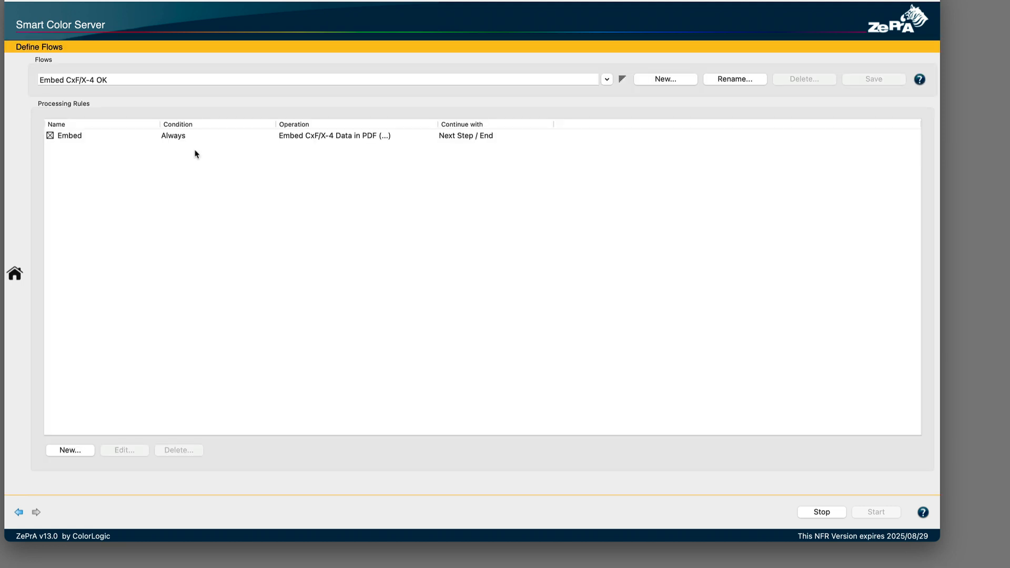
click(190, 137)
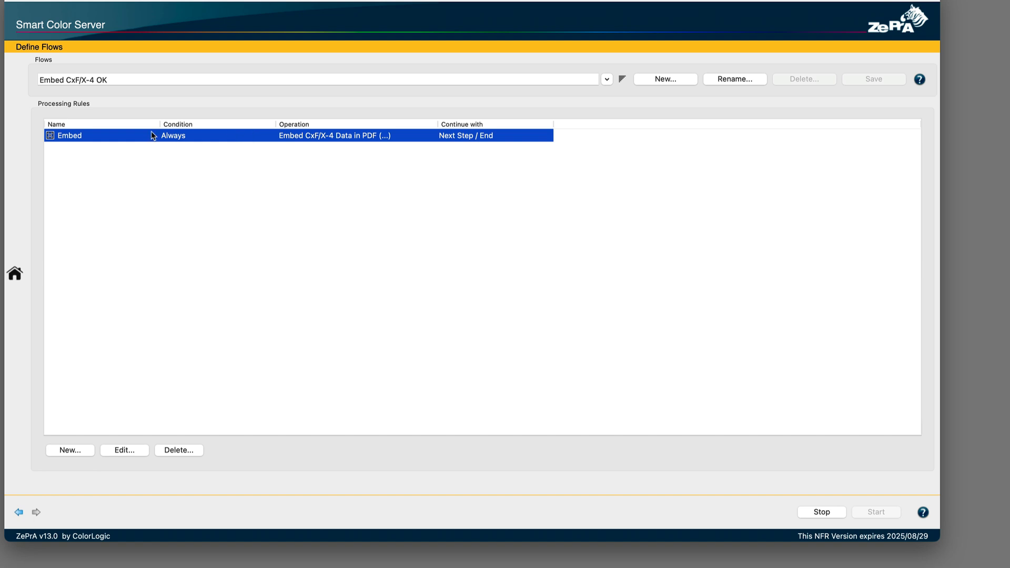
double_click(303, 138)
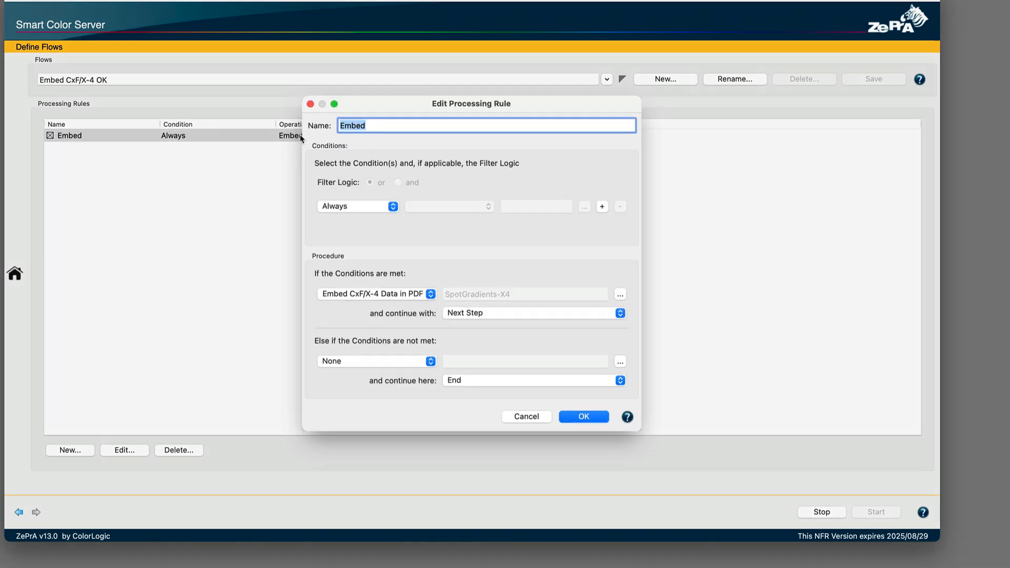
click(383, 305)
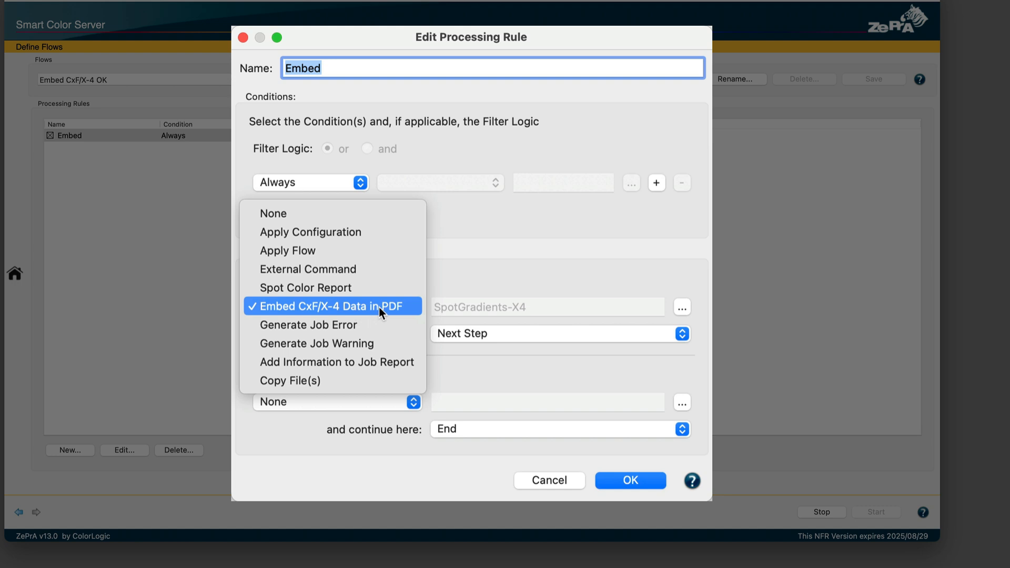
click(393, 306)
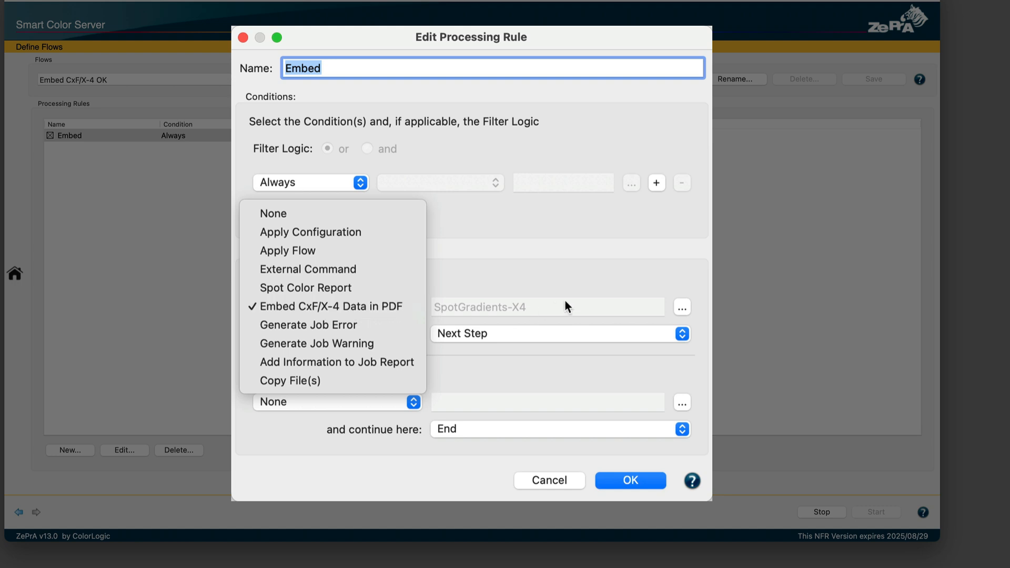
Review the spot color libraries for CxF/X-4 embedding and the handling of existing data, keeping Overwrite if CxF/X-4 compliance is improved.
click(682, 307)
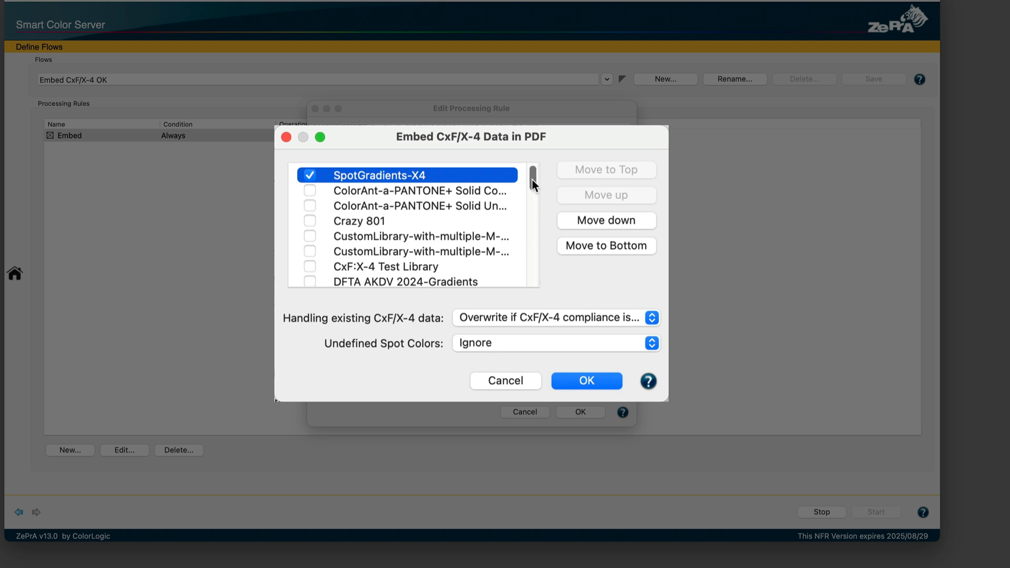
mouse_move(532, 178)
mouse_down()
mouse_move(535, 204)
mouse_move(542, 165)
mouse_up()
drag(667, 401, 743, 408)
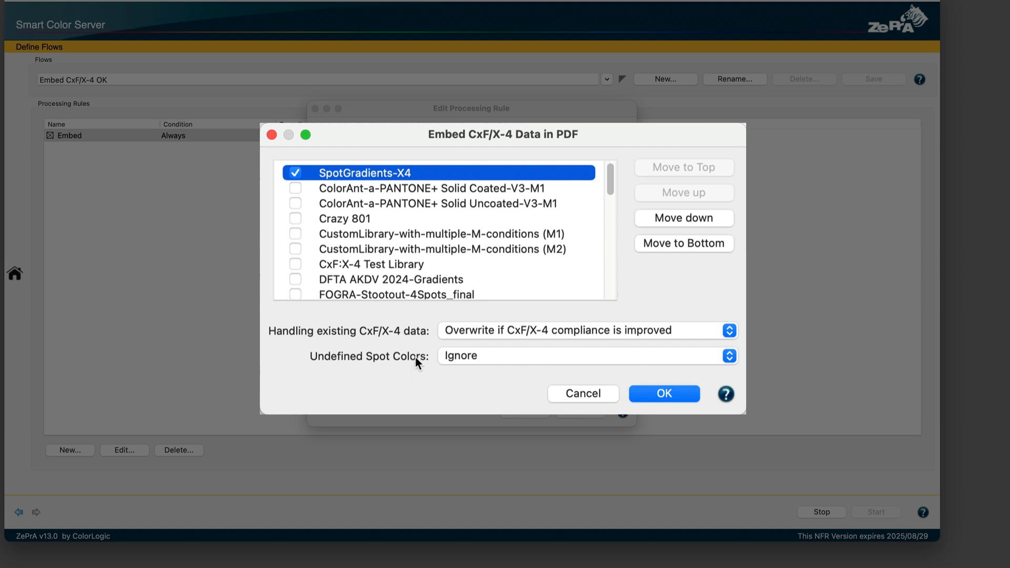
click(684, 331)
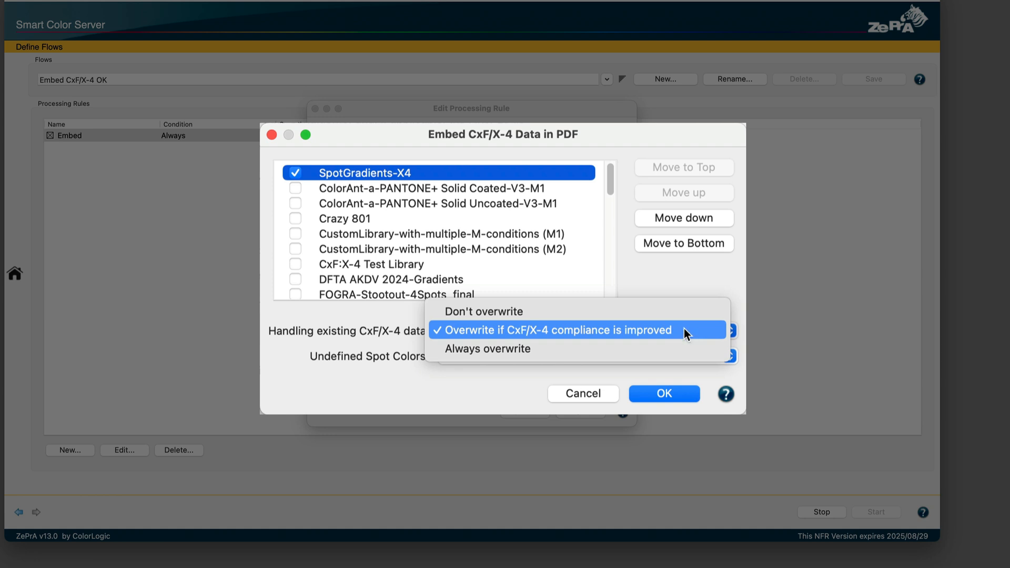
click(684, 329)
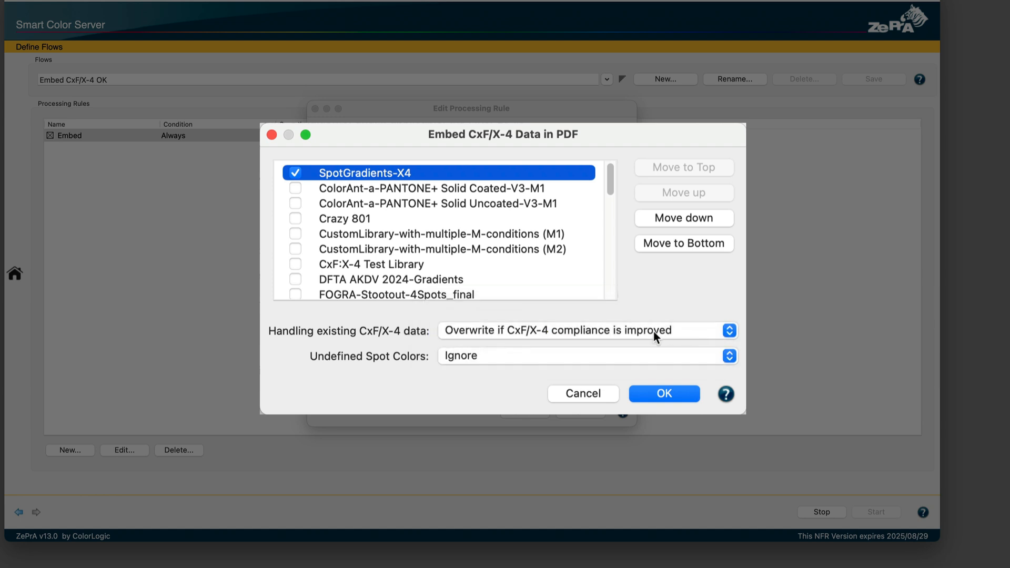
Review the handling options for undefined spot colors, keeping Ignore, and accept the embedding settings and the Embed rule.
click(587, 355)
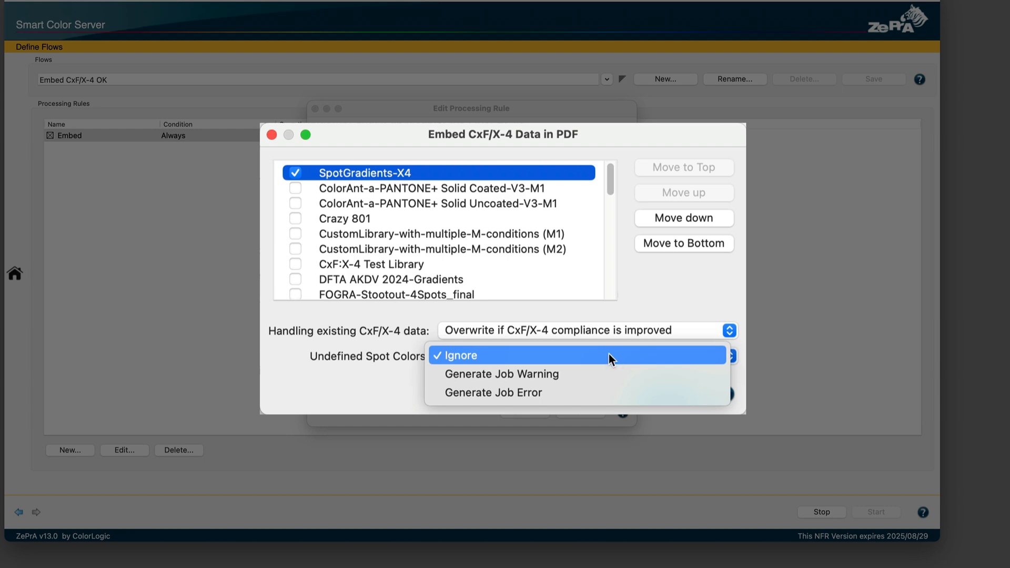
click(607, 353)
key(Return)
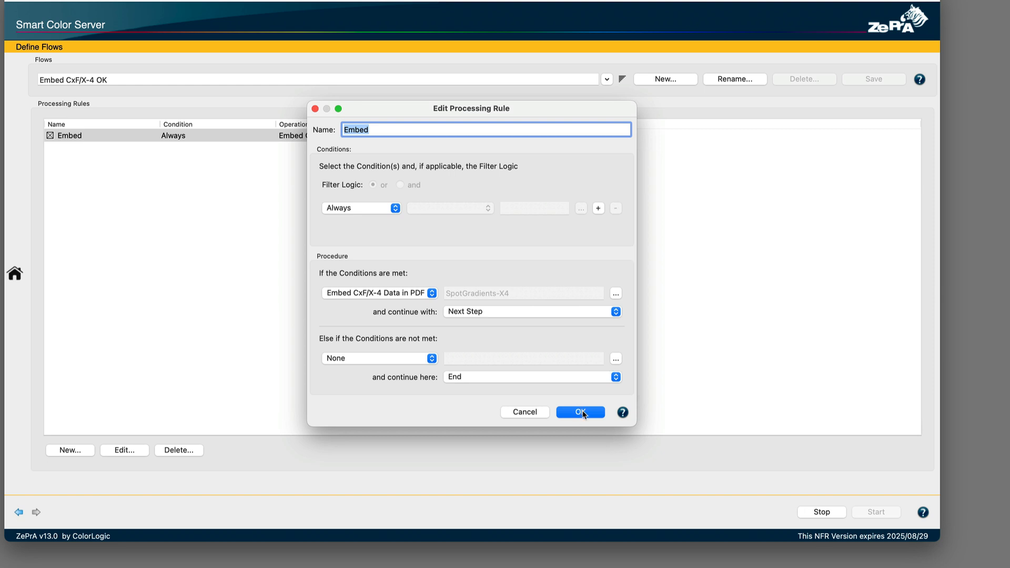
click(580, 412)
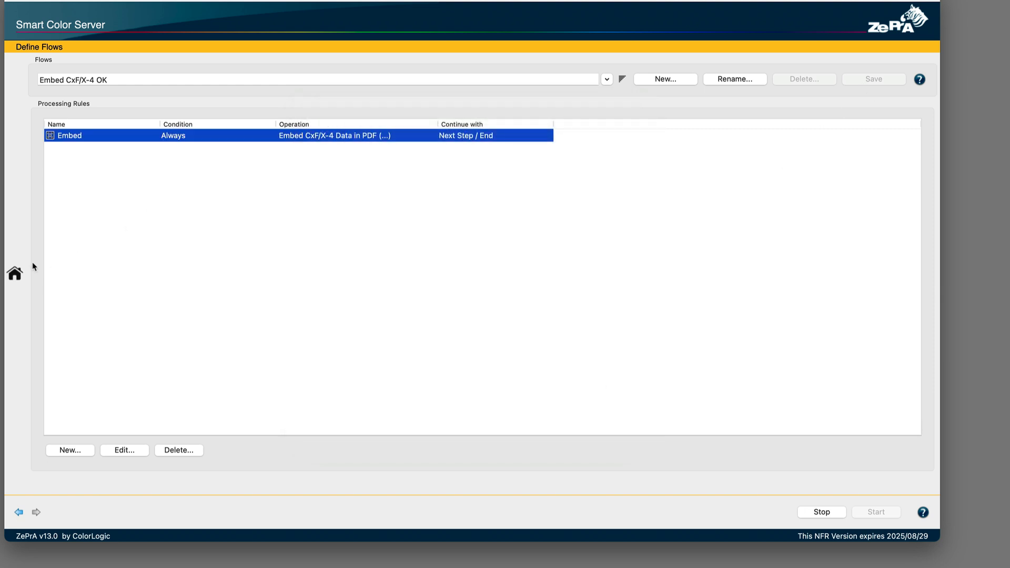
Return to the jobs and queues overview, open the Embed CXF queue folder, and resubmit CL testpage V5.pdf from Done to Input.
click(15, 273)
click(35, 223)
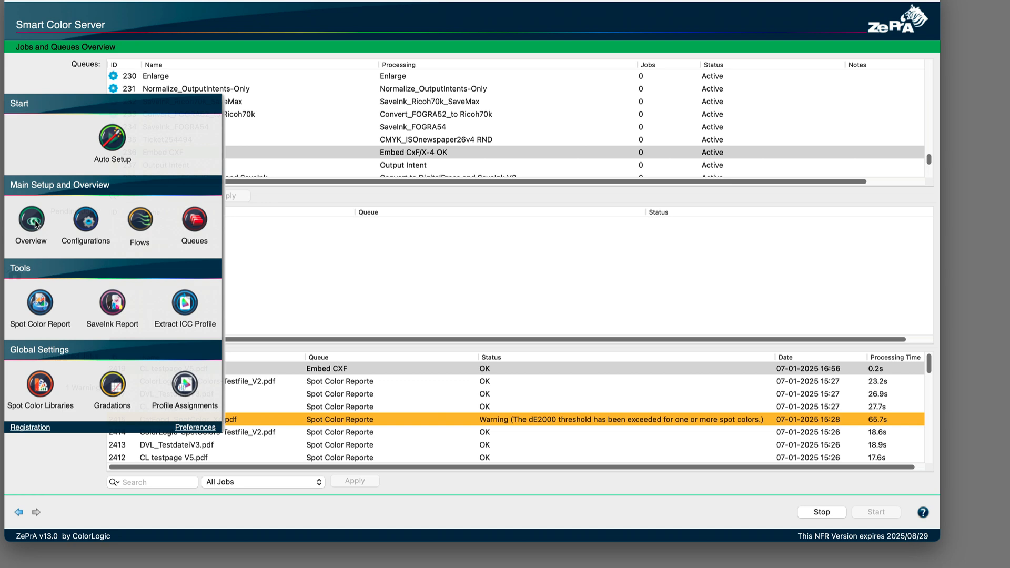
right_click(178, 152)
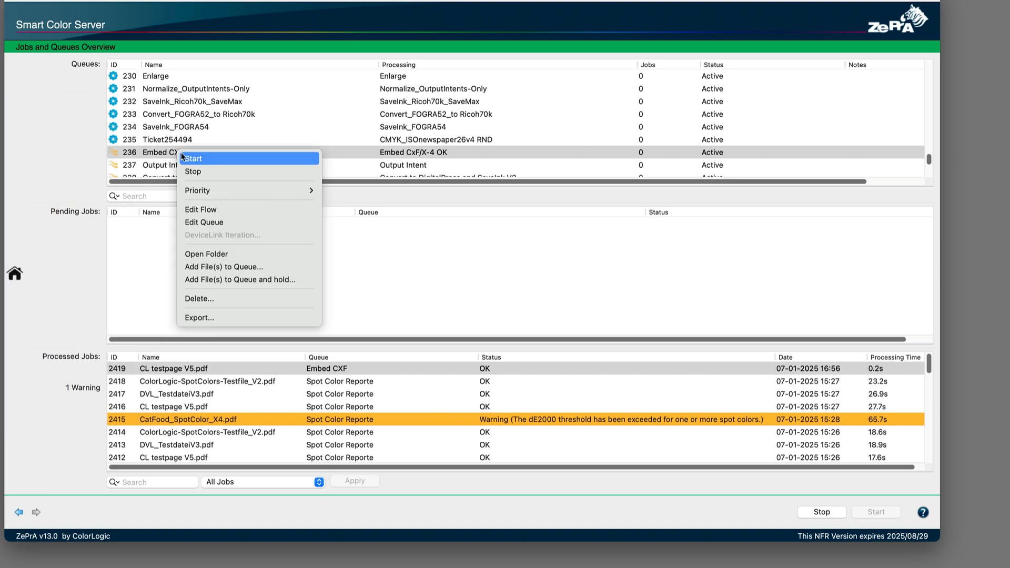
click(220, 256)
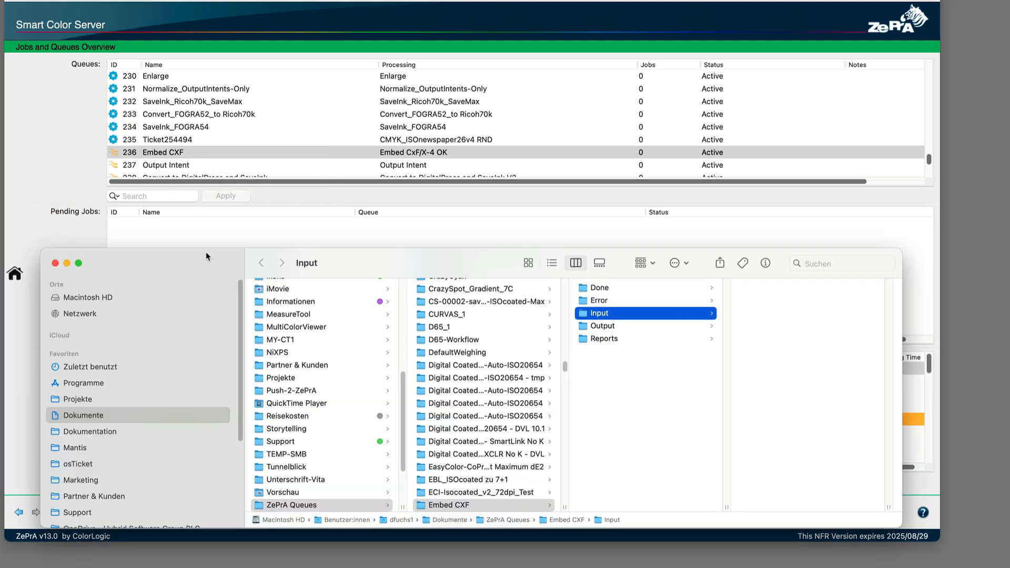
click(639, 289)
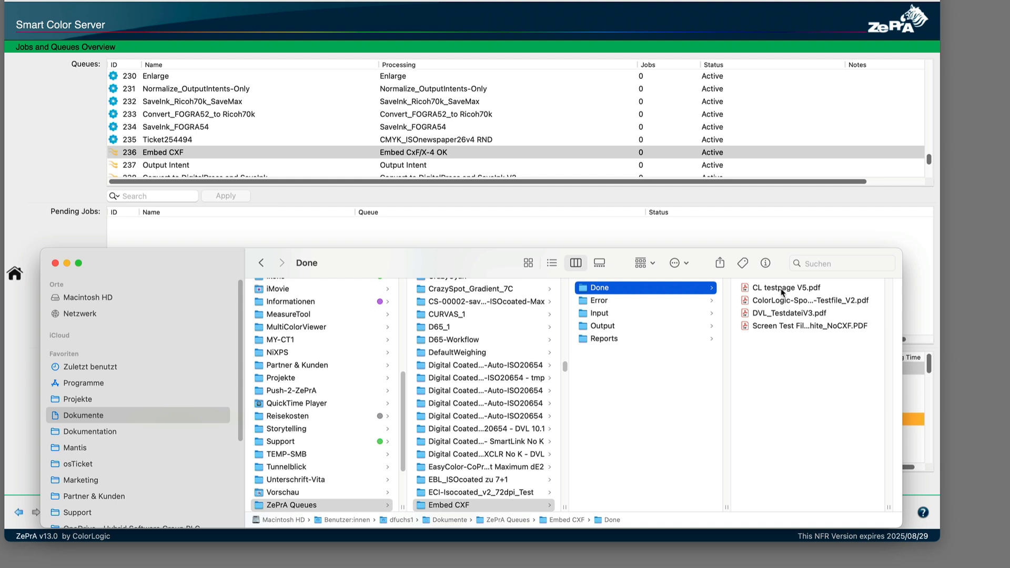
drag(782, 291, 601, 315)
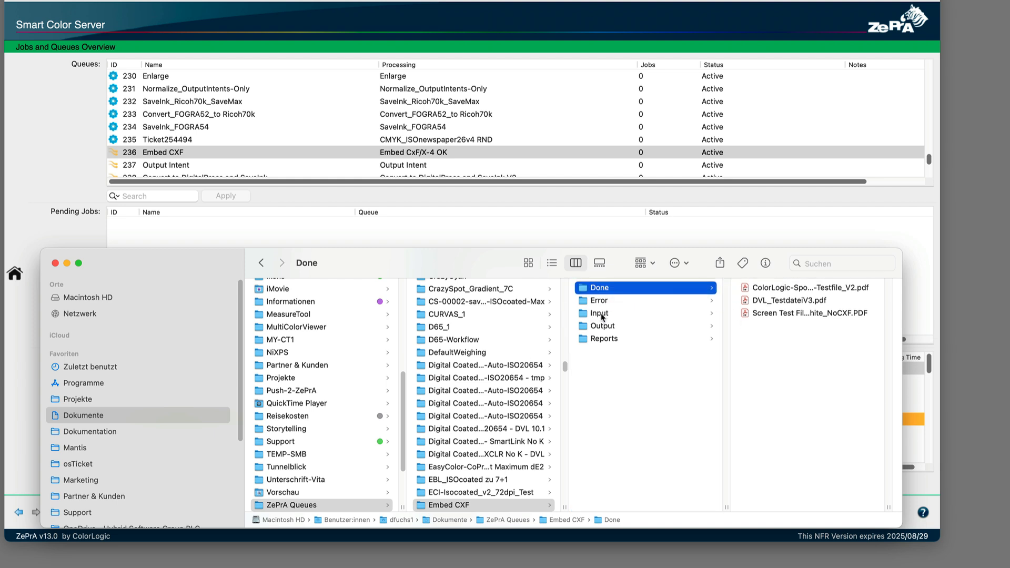
Open the Embed CXF queue's Output folder, widen the Finder window, and preview CL testpage V5_CxF_2420.pdf.
click(606, 327)
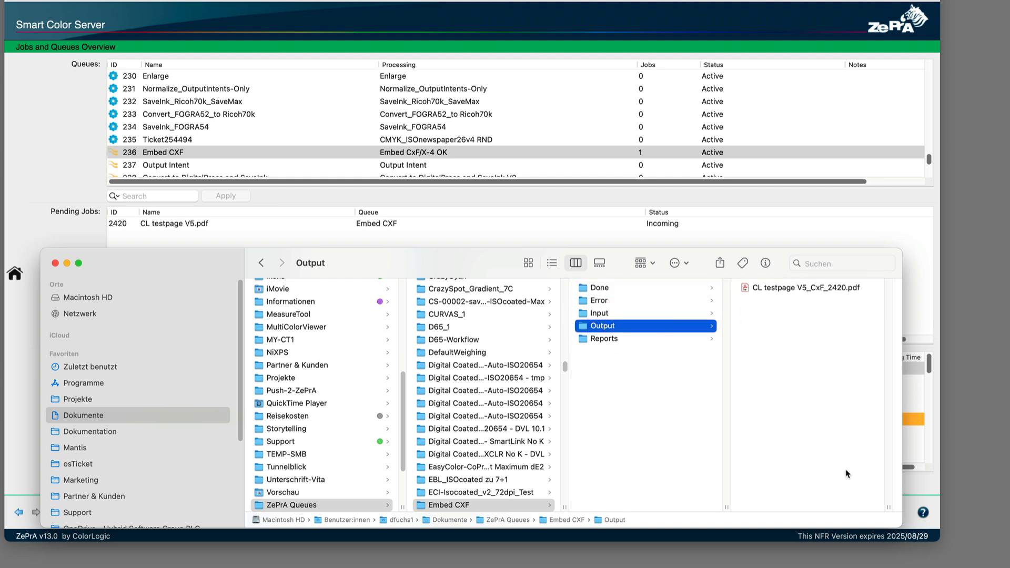
drag(892, 509, 959, 479)
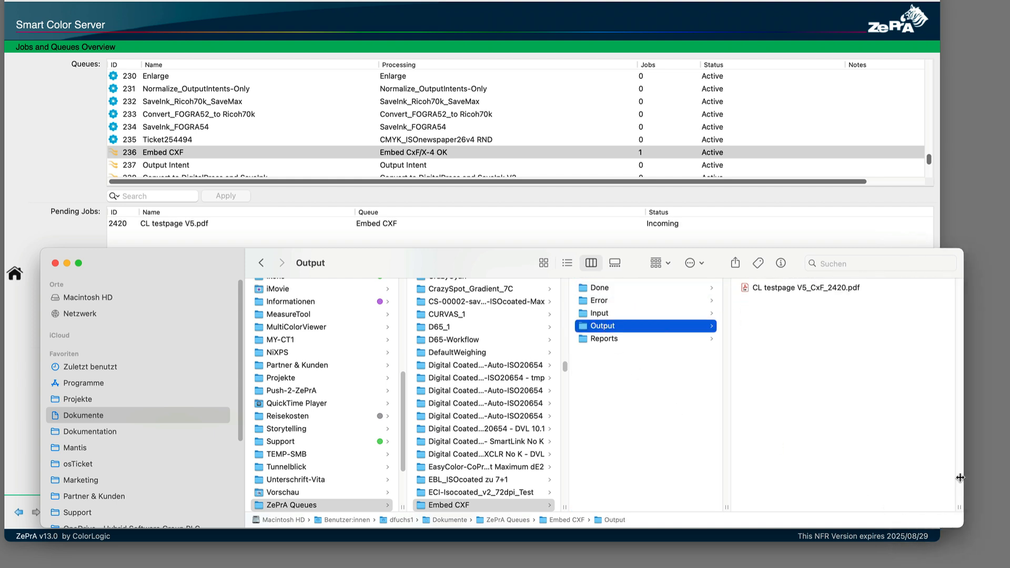
click(779, 290)
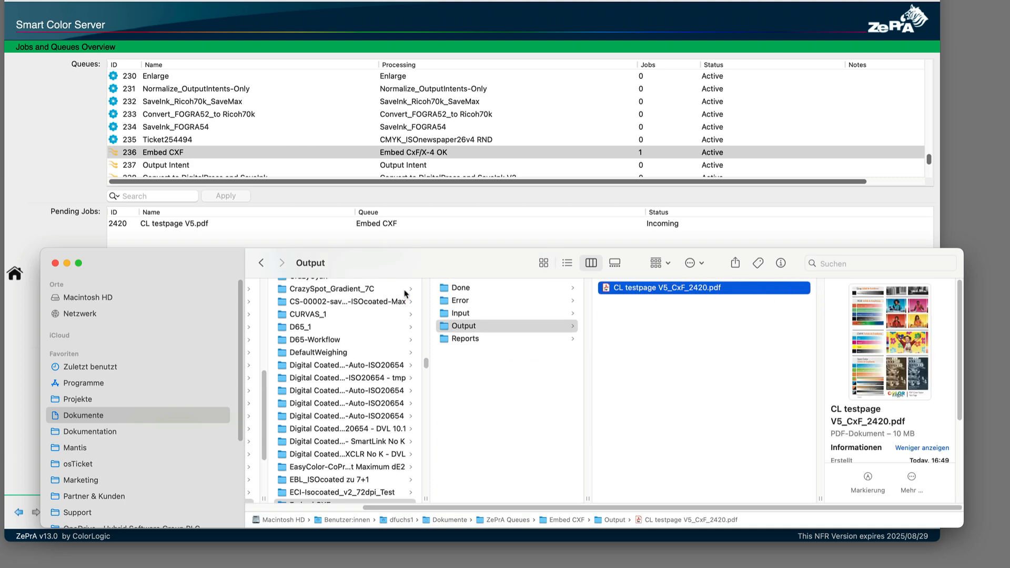
Switch back to ZePrA, examine the job properties of the newest CL testpage V5.pdf job for CxF/X-4 embedding per spot color, and close the report.
click(55, 220)
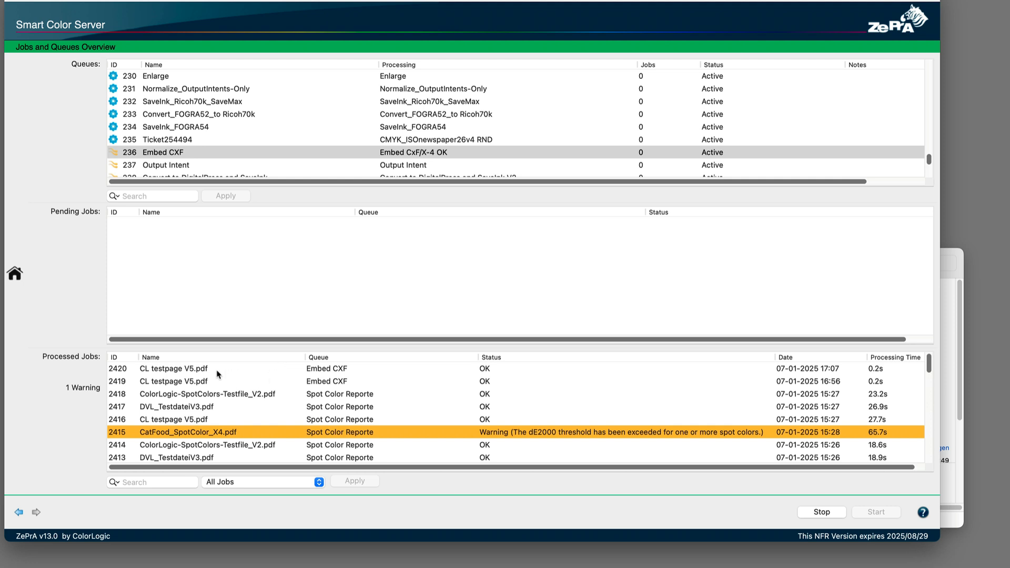
double_click(332, 369)
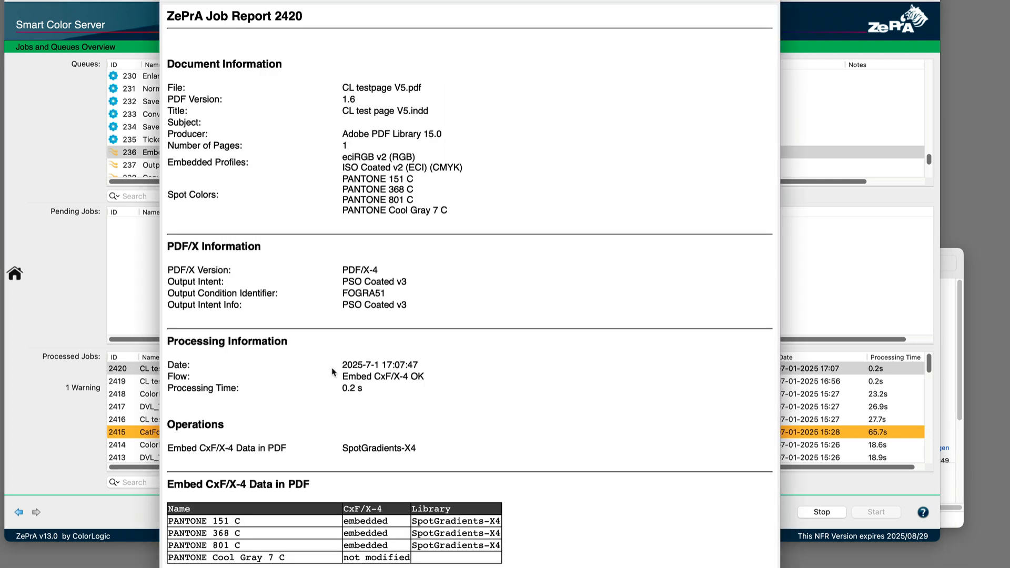
key(super+w)
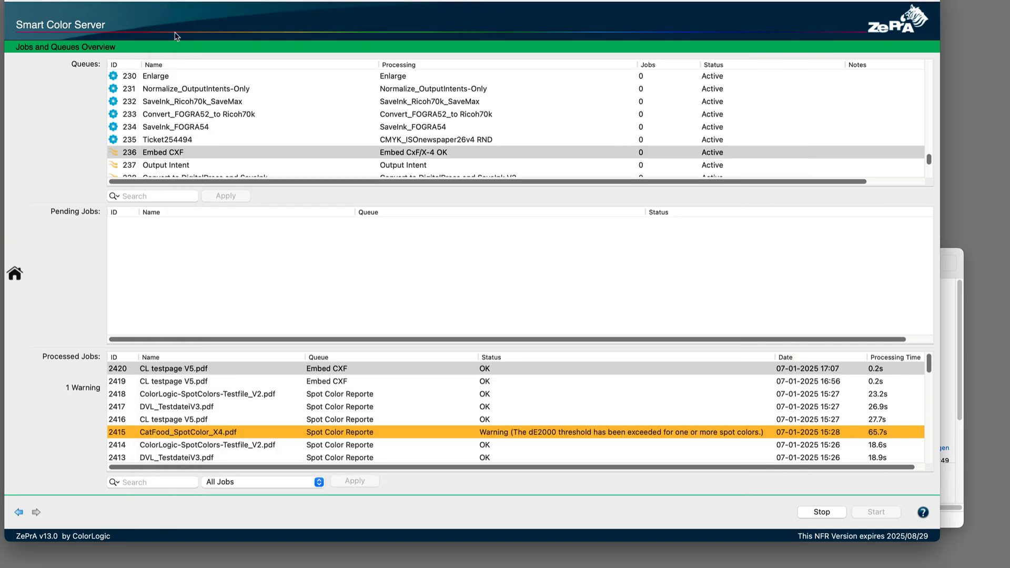
right_click(203, 366)
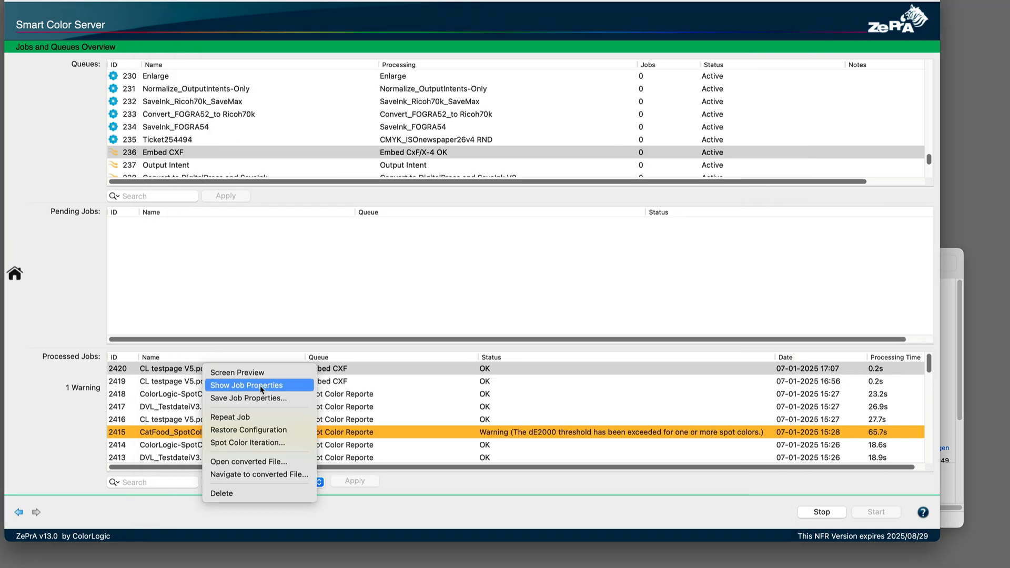
click(258, 385)
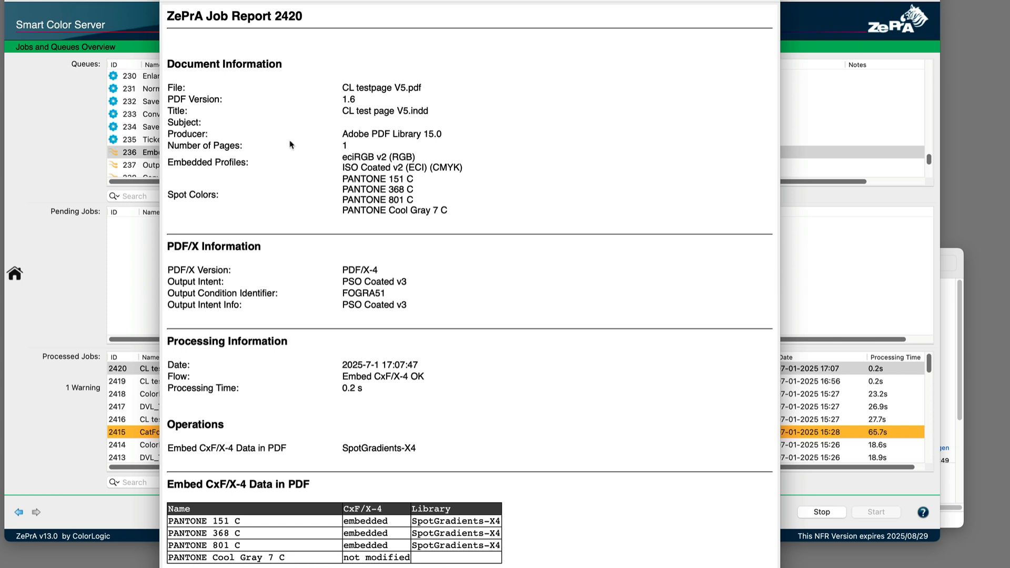
click(170, 0)
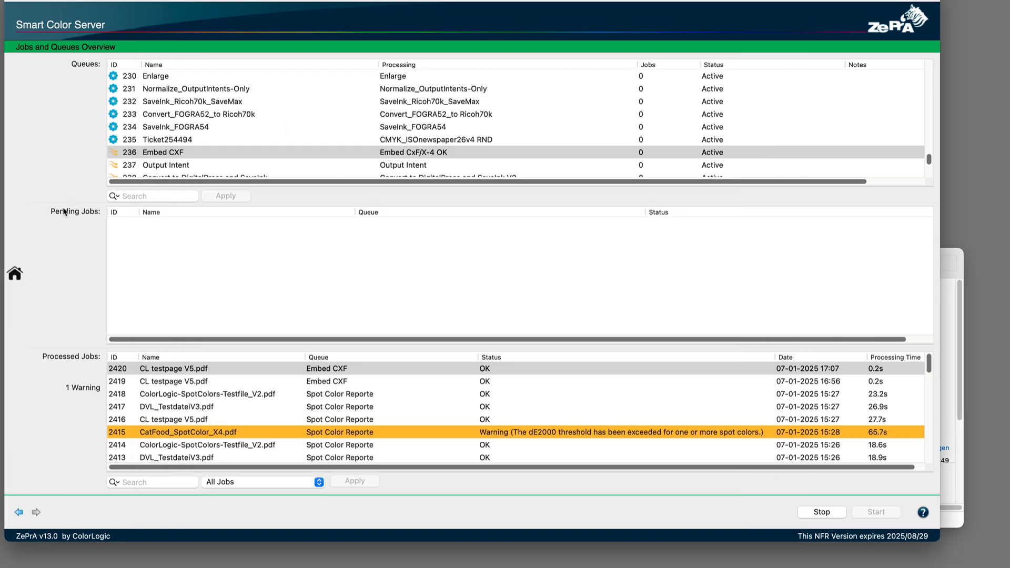
Open the home overview of ZePrA's setup areas, tools and global settings.
click(15, 273)
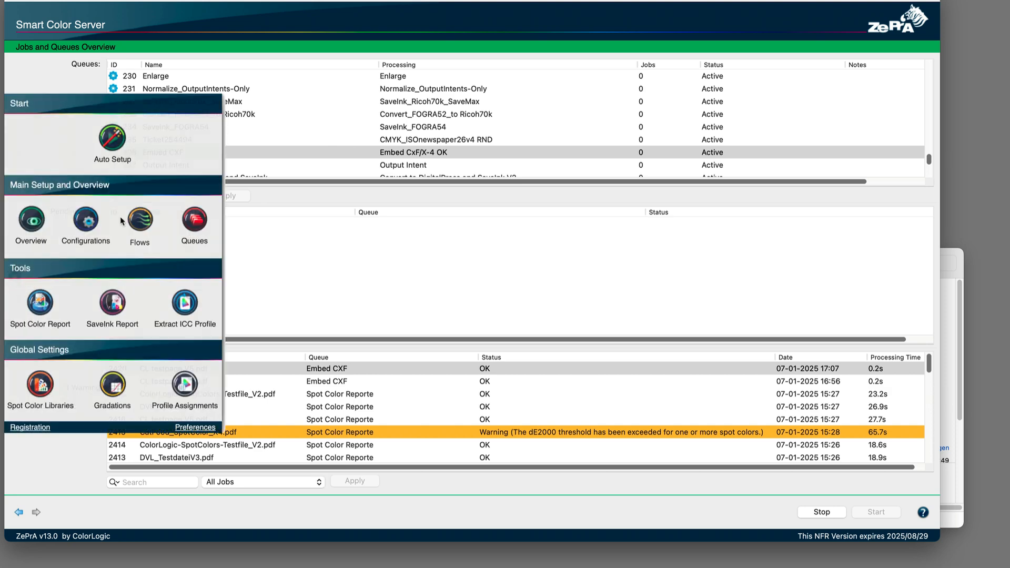